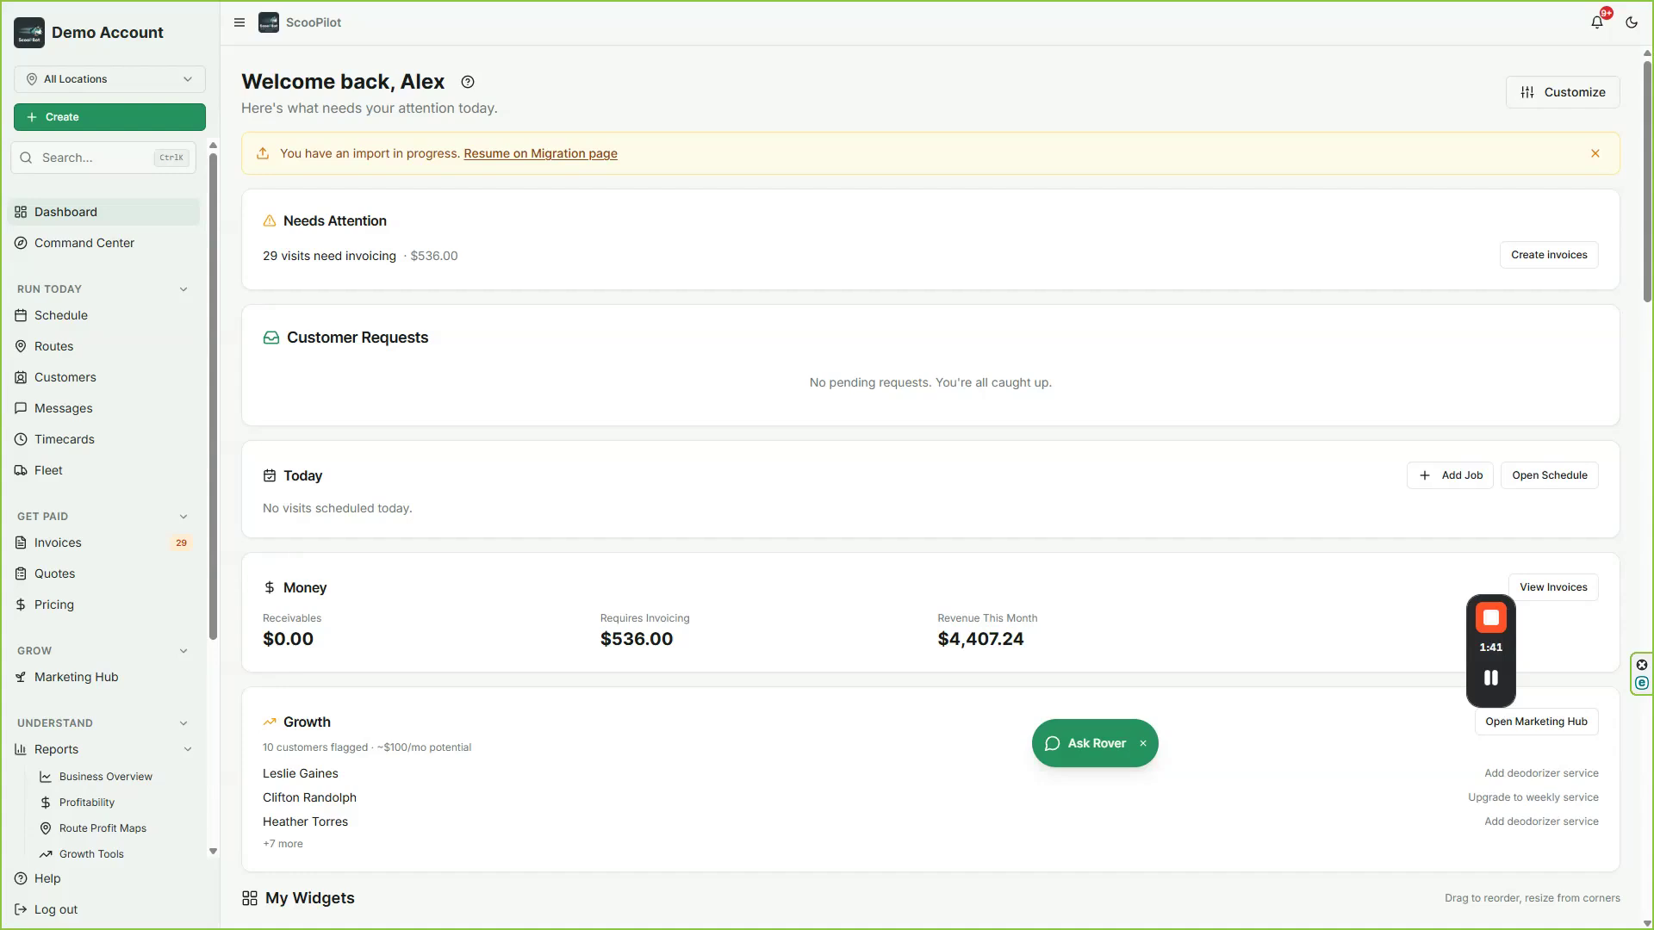
Step: Open the pricing setup and configure client billing as a flat fee charged at the start of every month
click(38, 608)
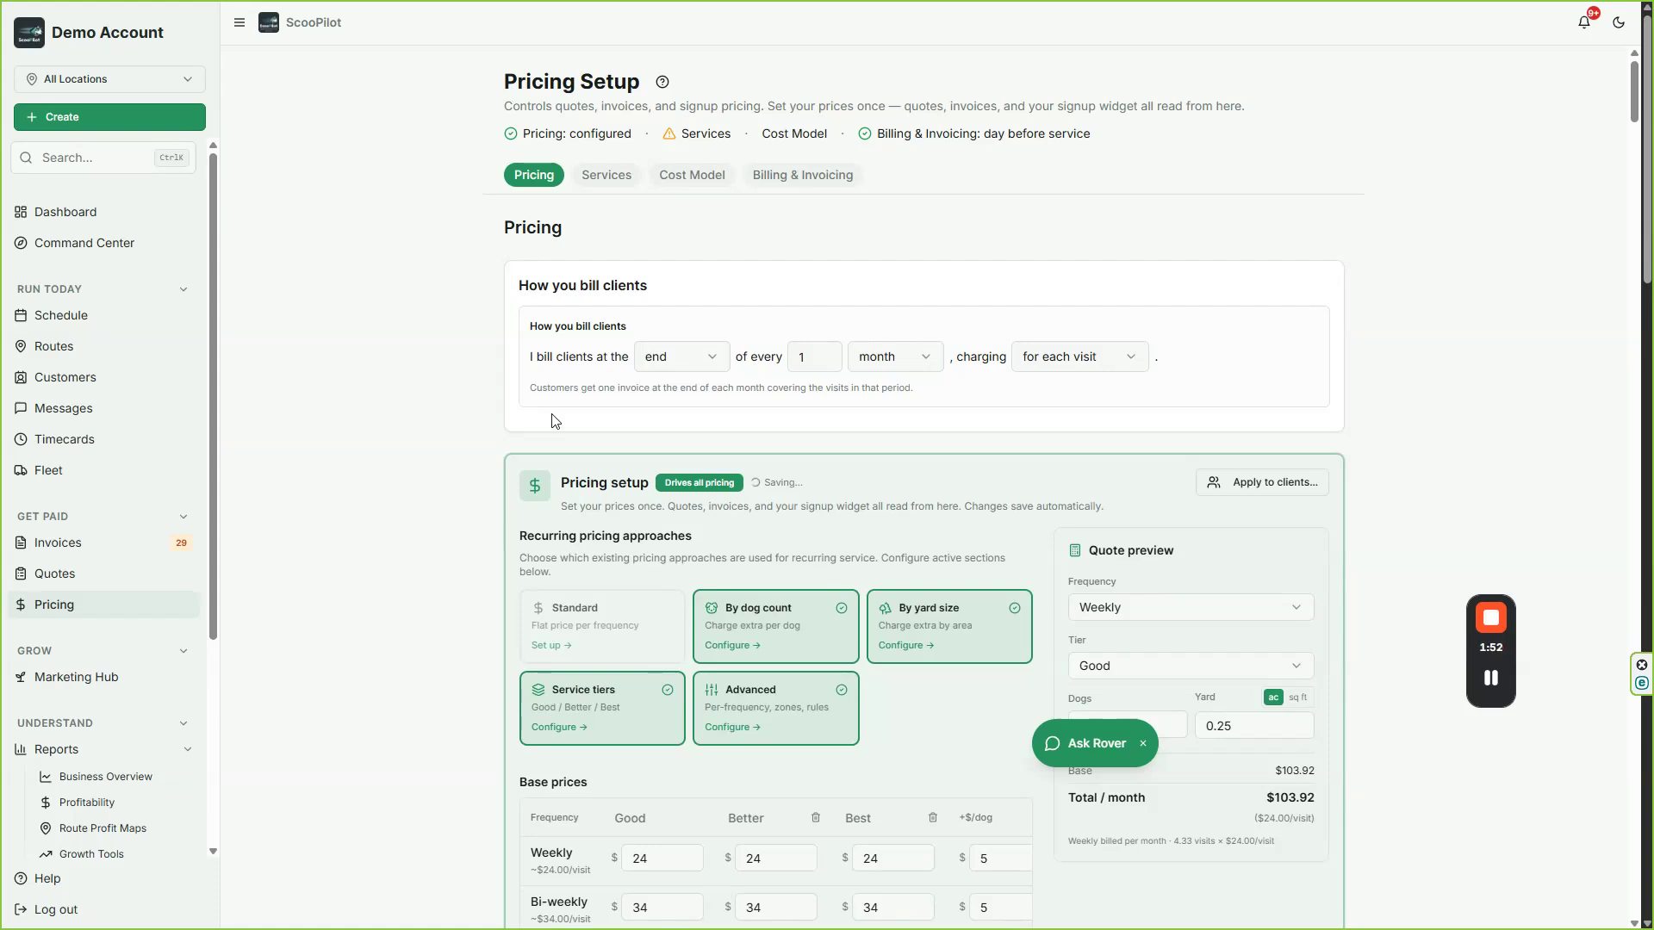
click(704, 359)
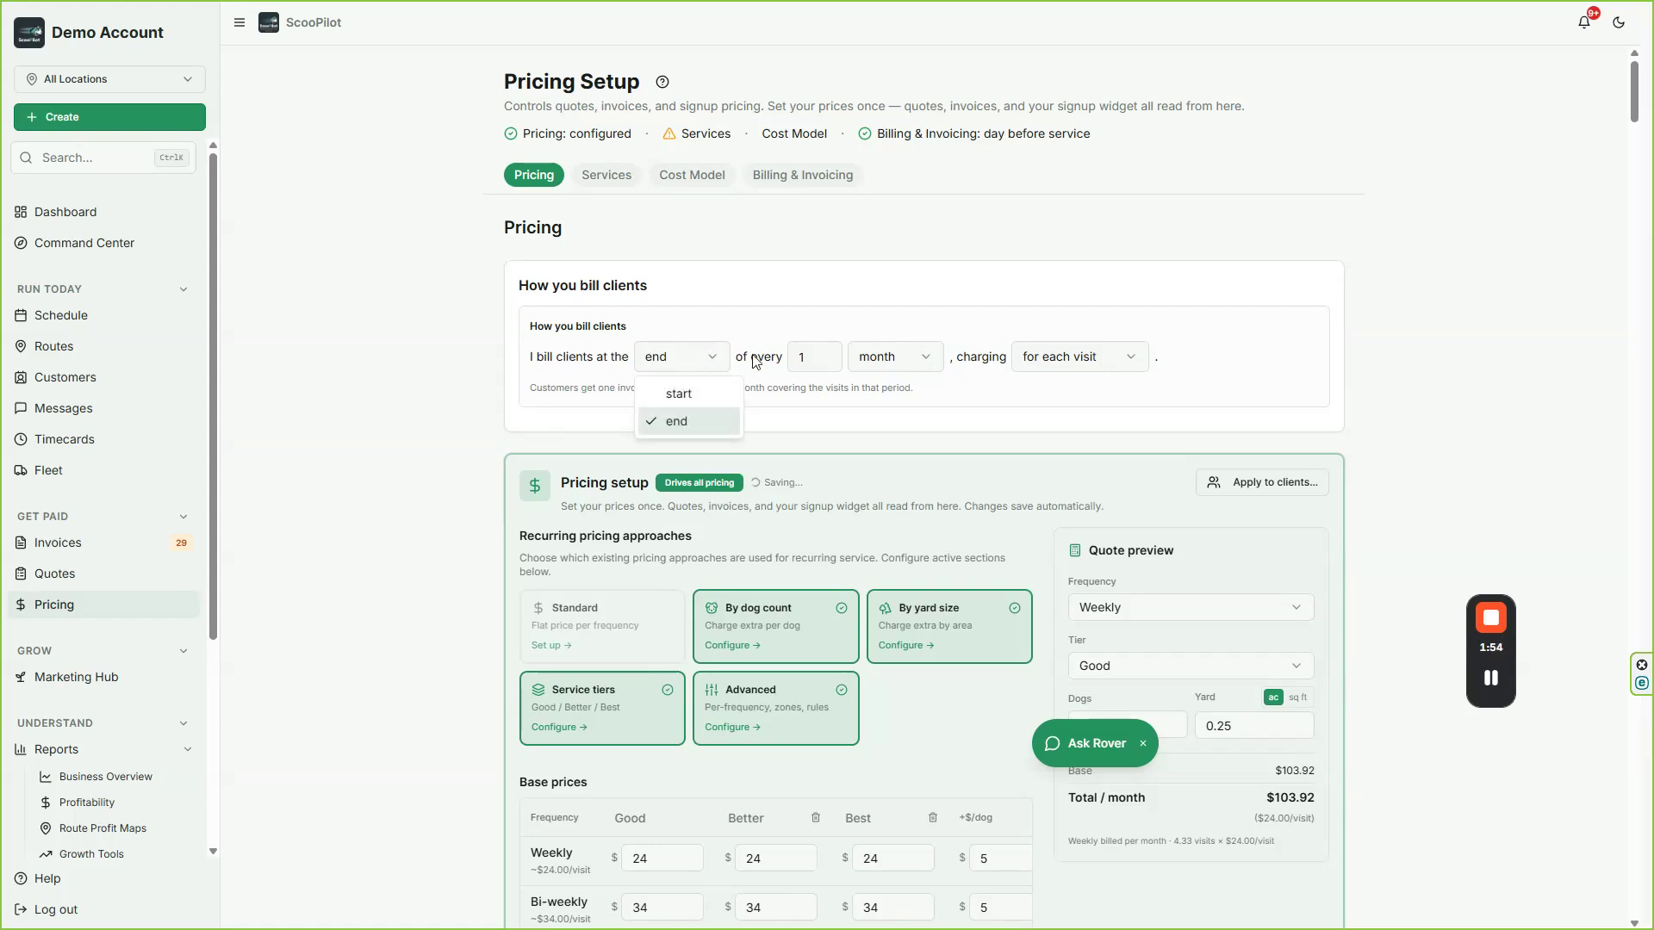
click(888, 360)
click(892, 364)
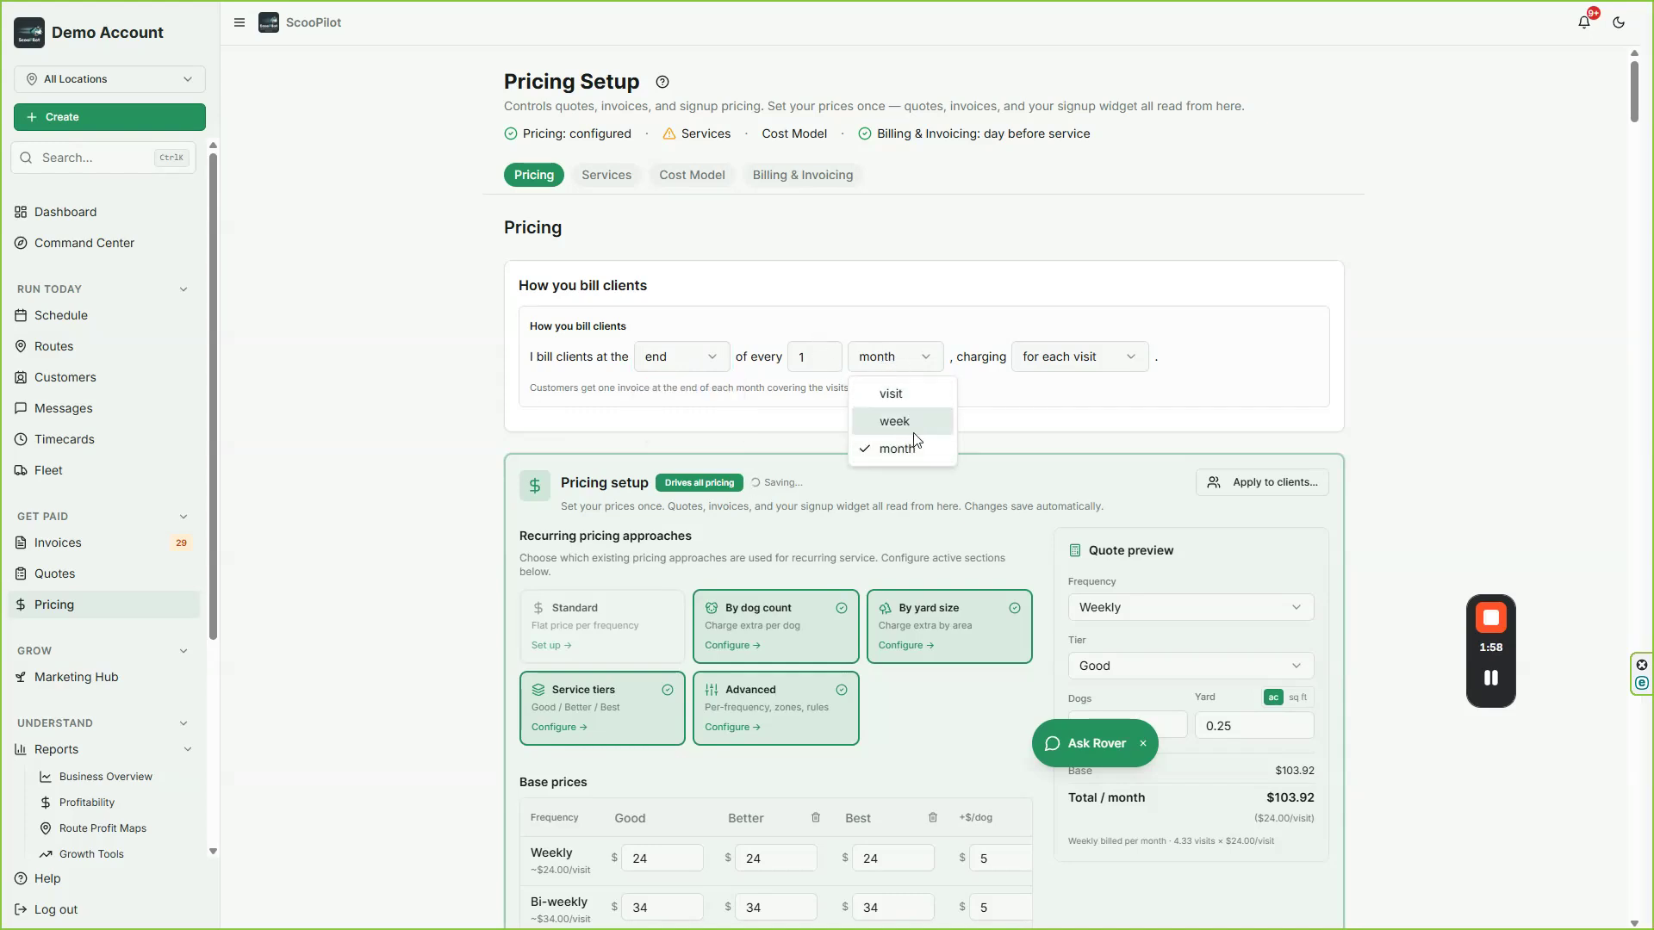
click(1062, 379)
click(1075, 362)
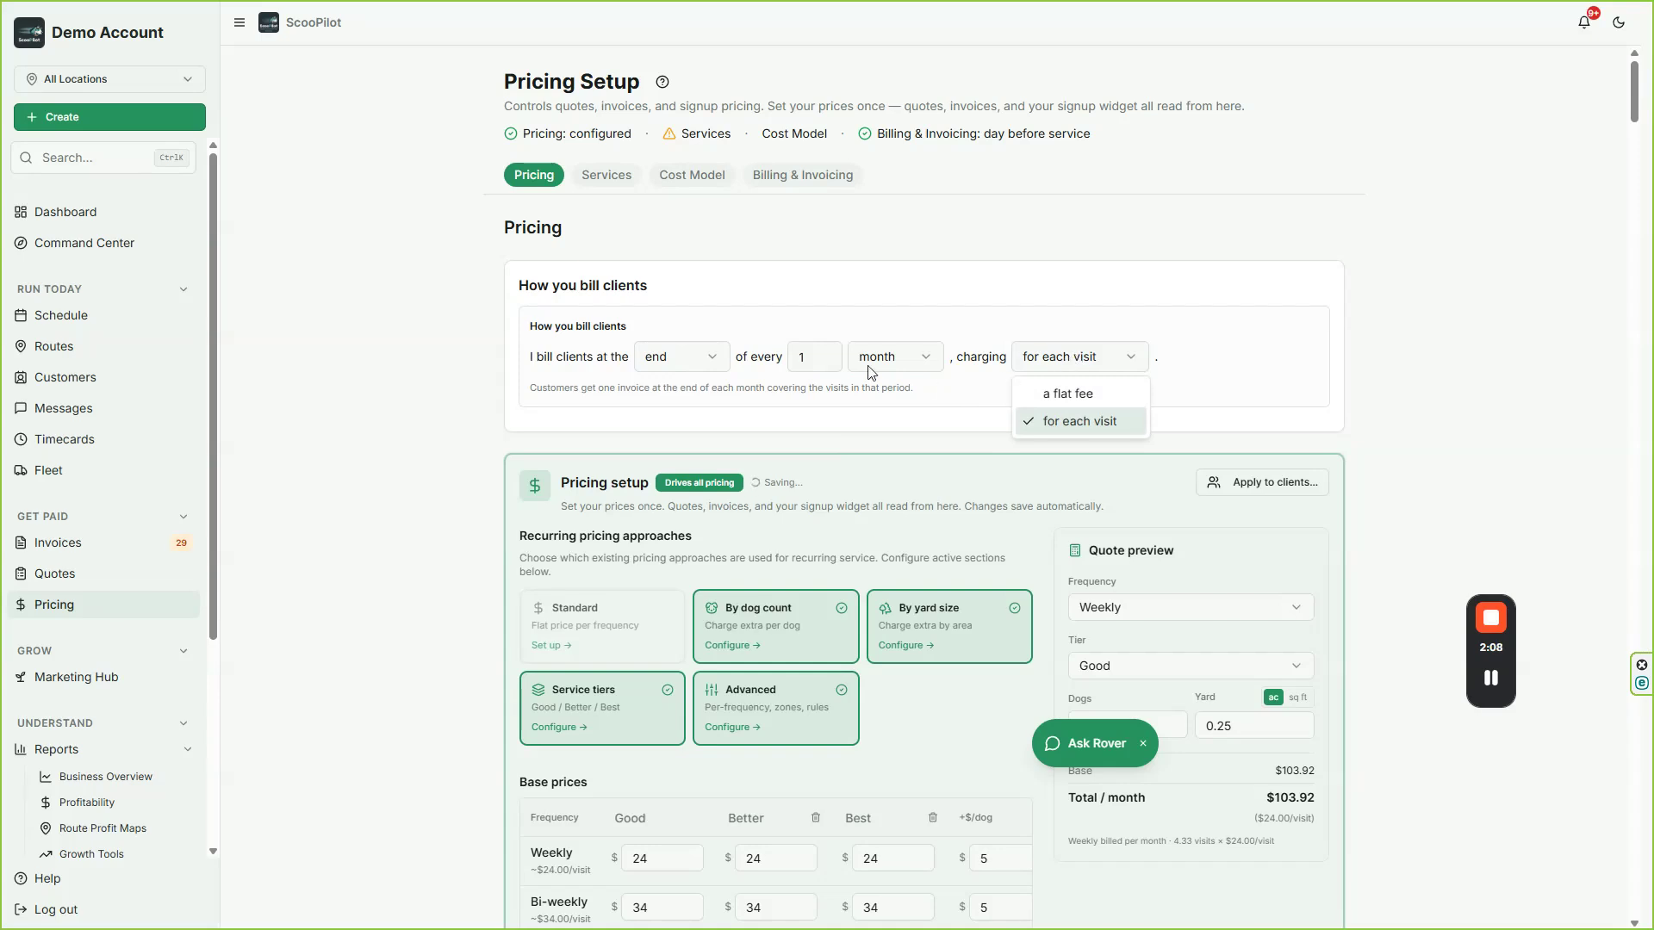
click(708, 364)
click(708, 365)
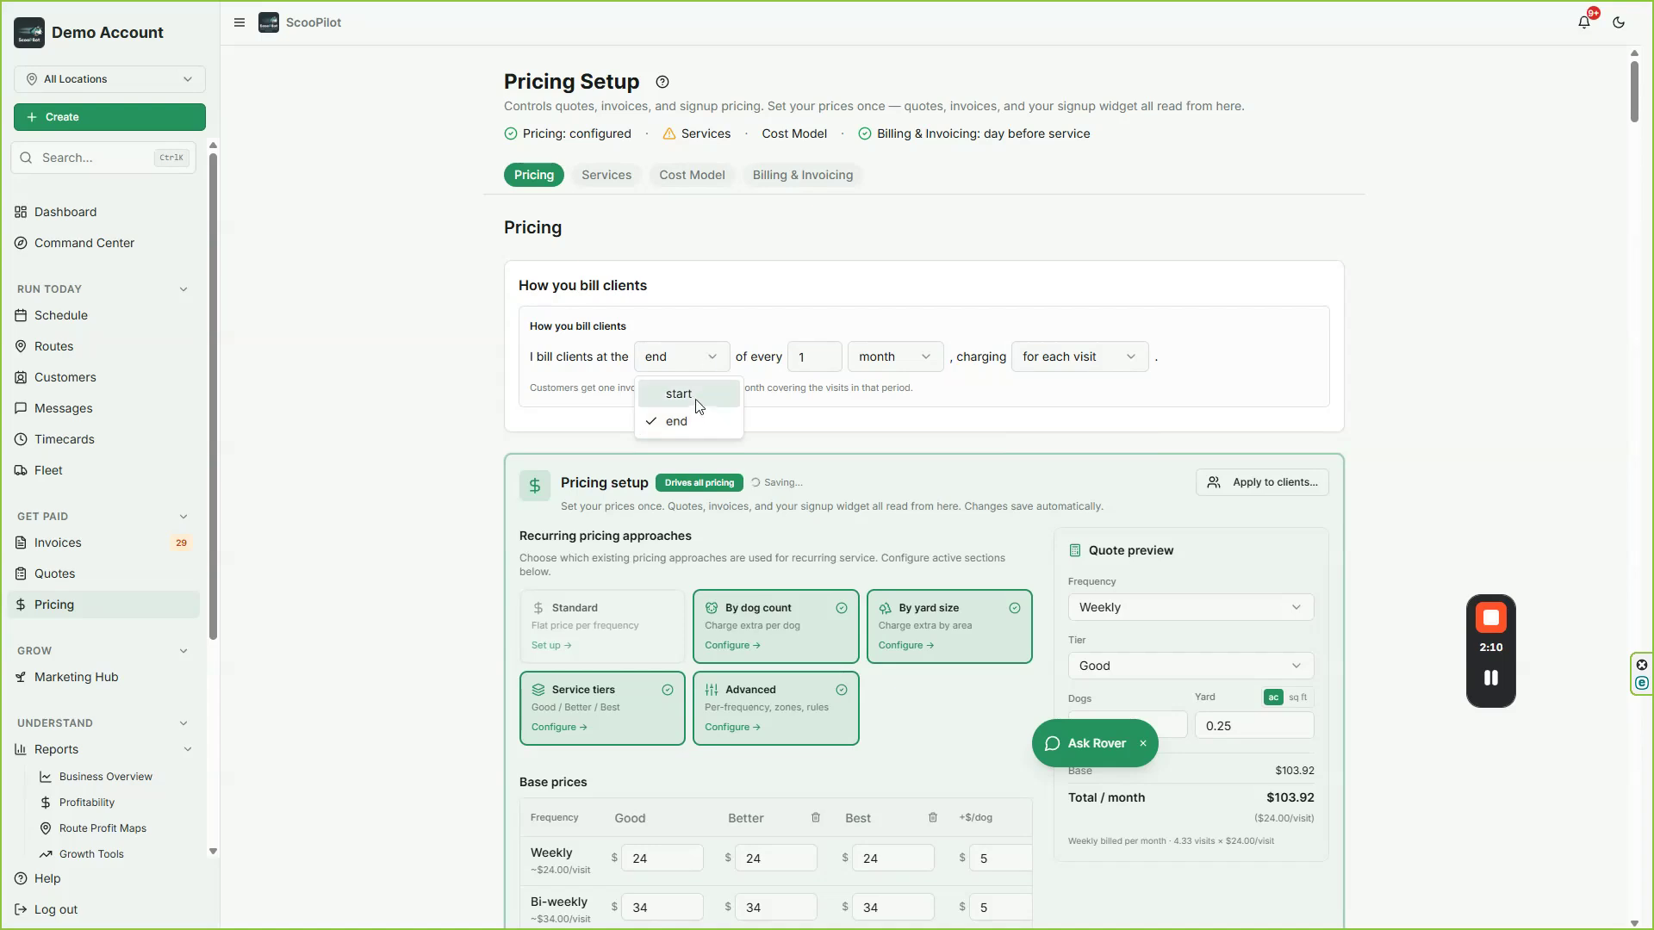
click(697, 404)
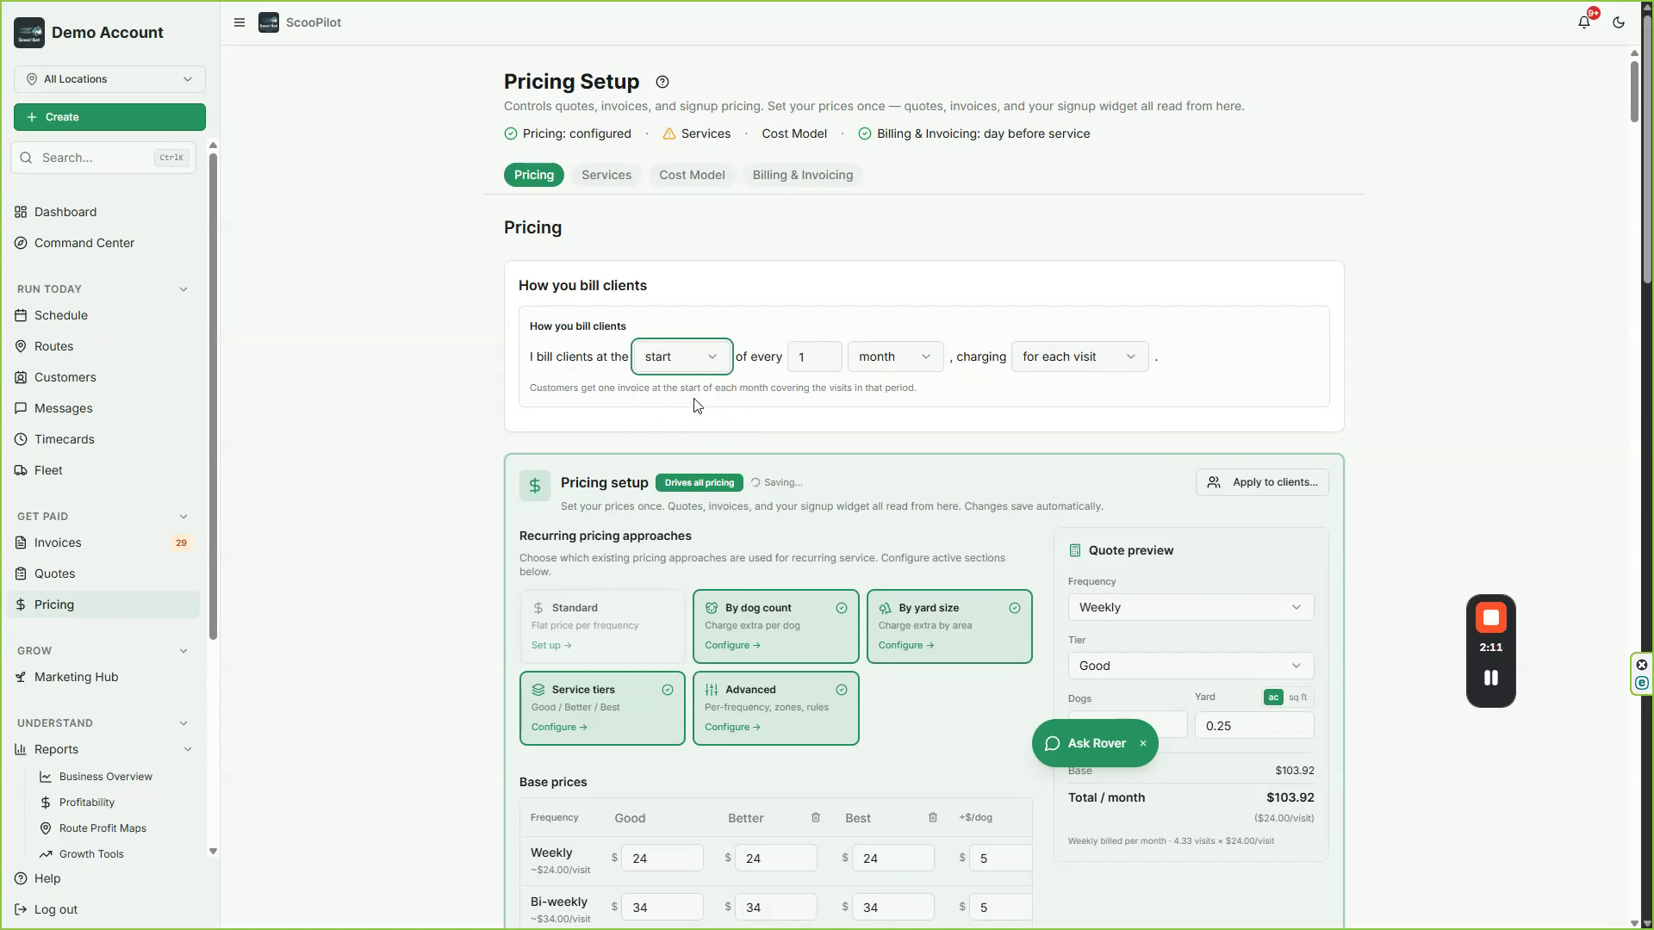
click(1077, 366)
click(1082, 398)
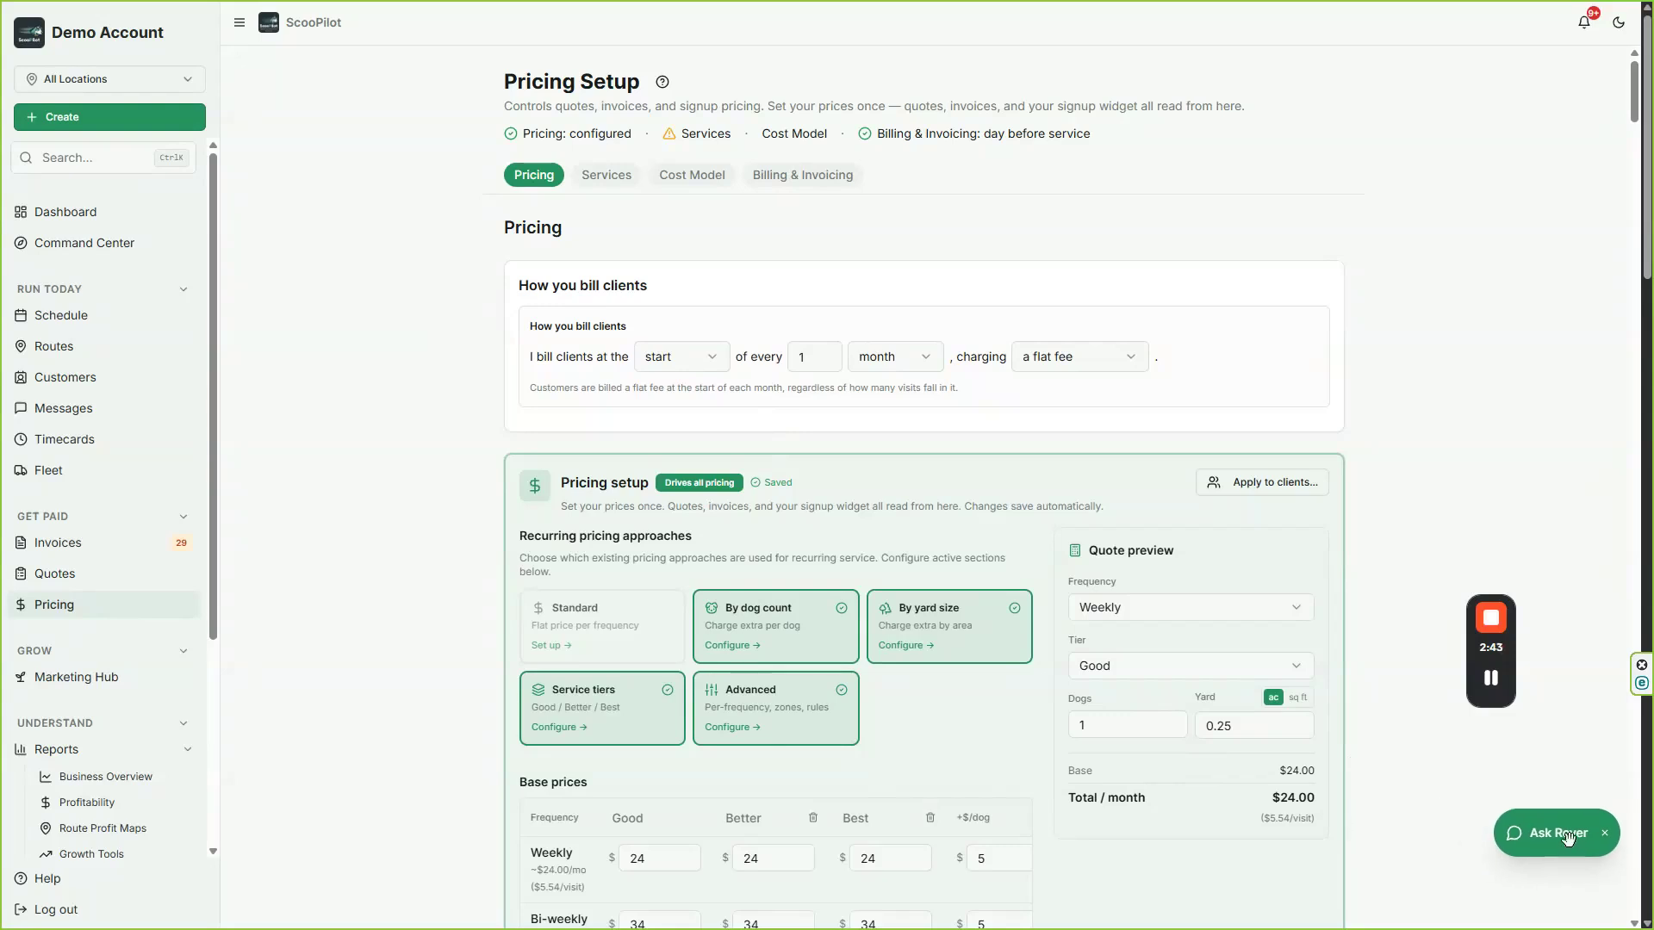
Step: Dismiss the Ask Rover assistant and remove the Better and Best tiers from the base prices
click(1620, 834)
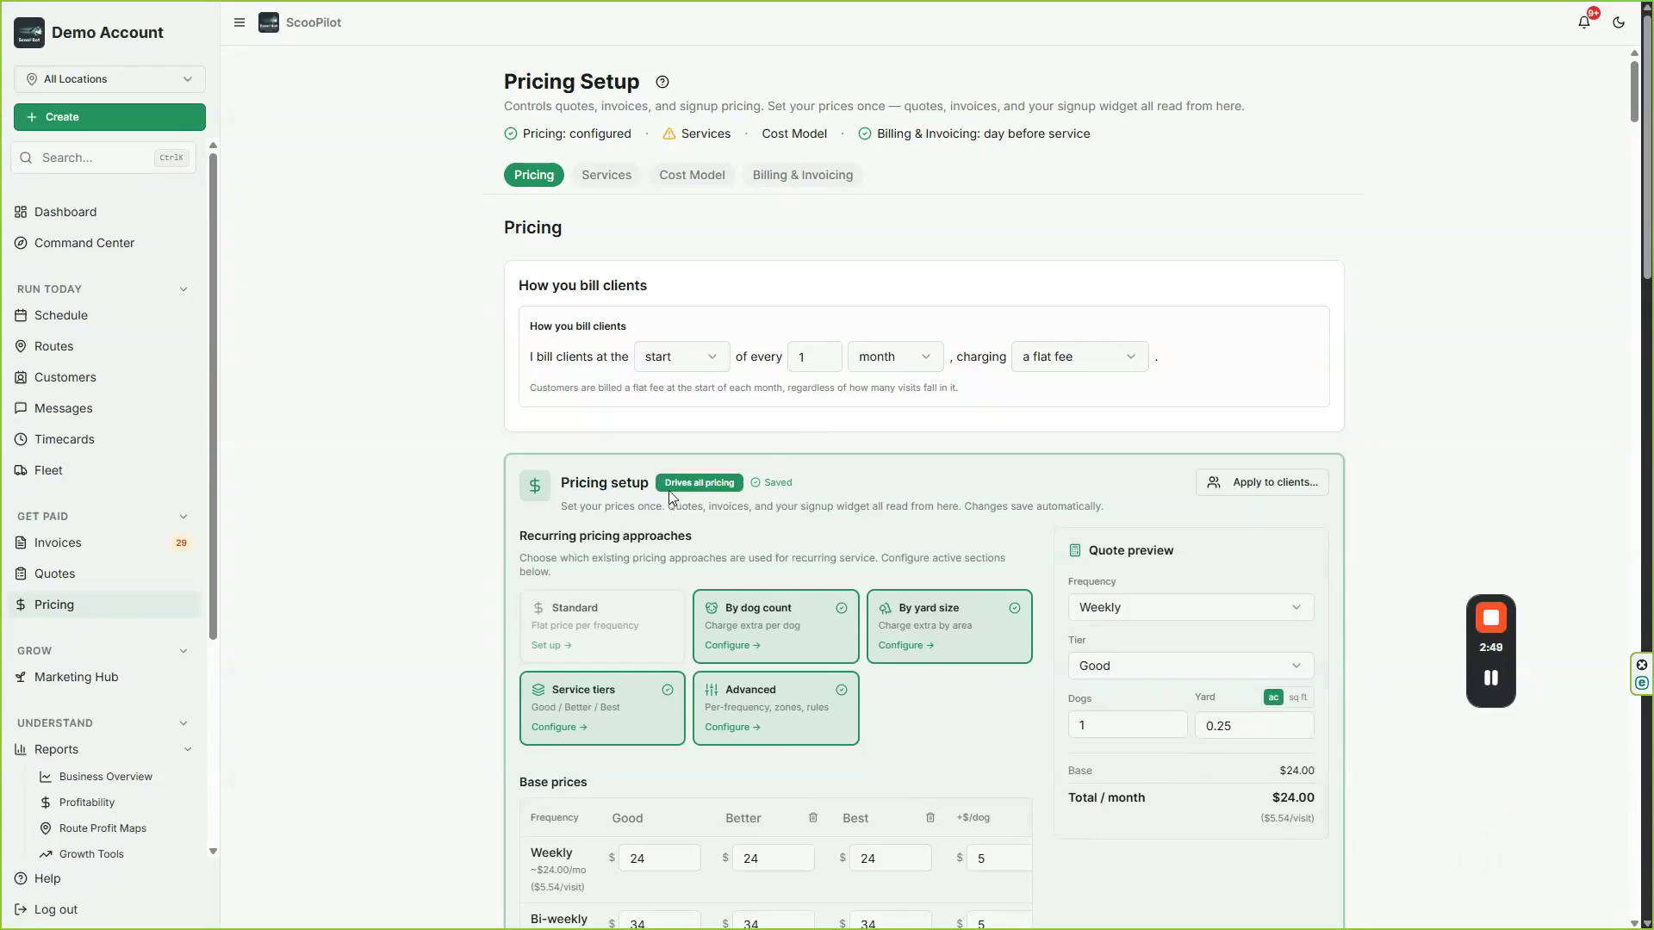
scroll(705, 453, down, 1)
scroll(704, 448, down, 5)
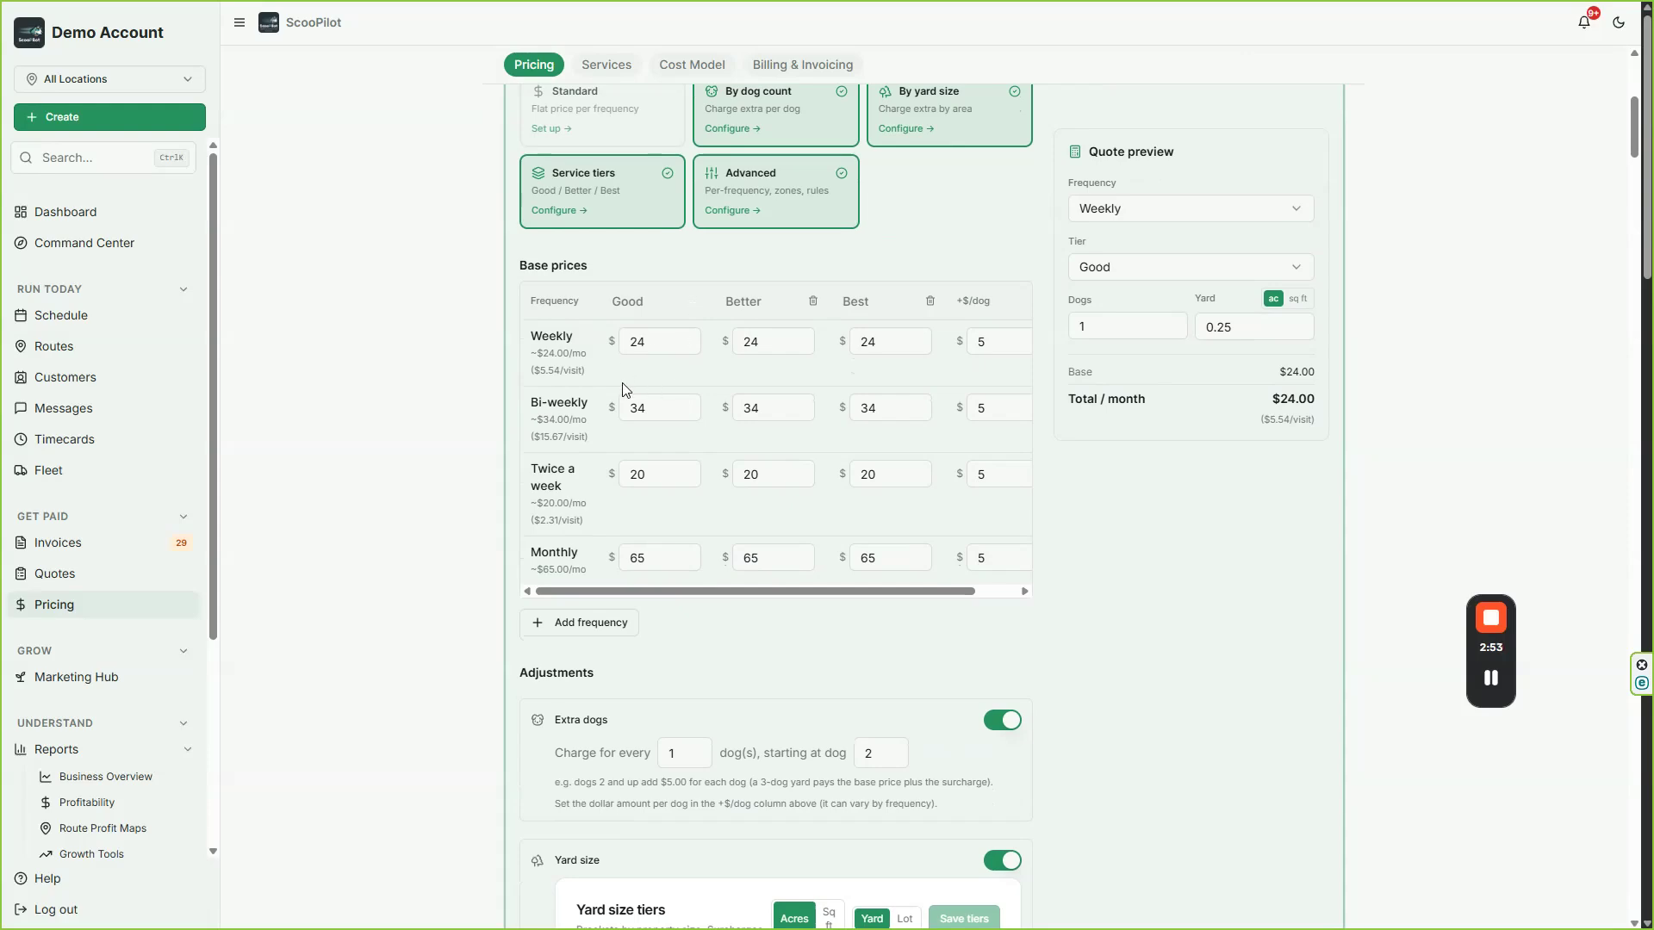
scroll(843, 230, up, 4)
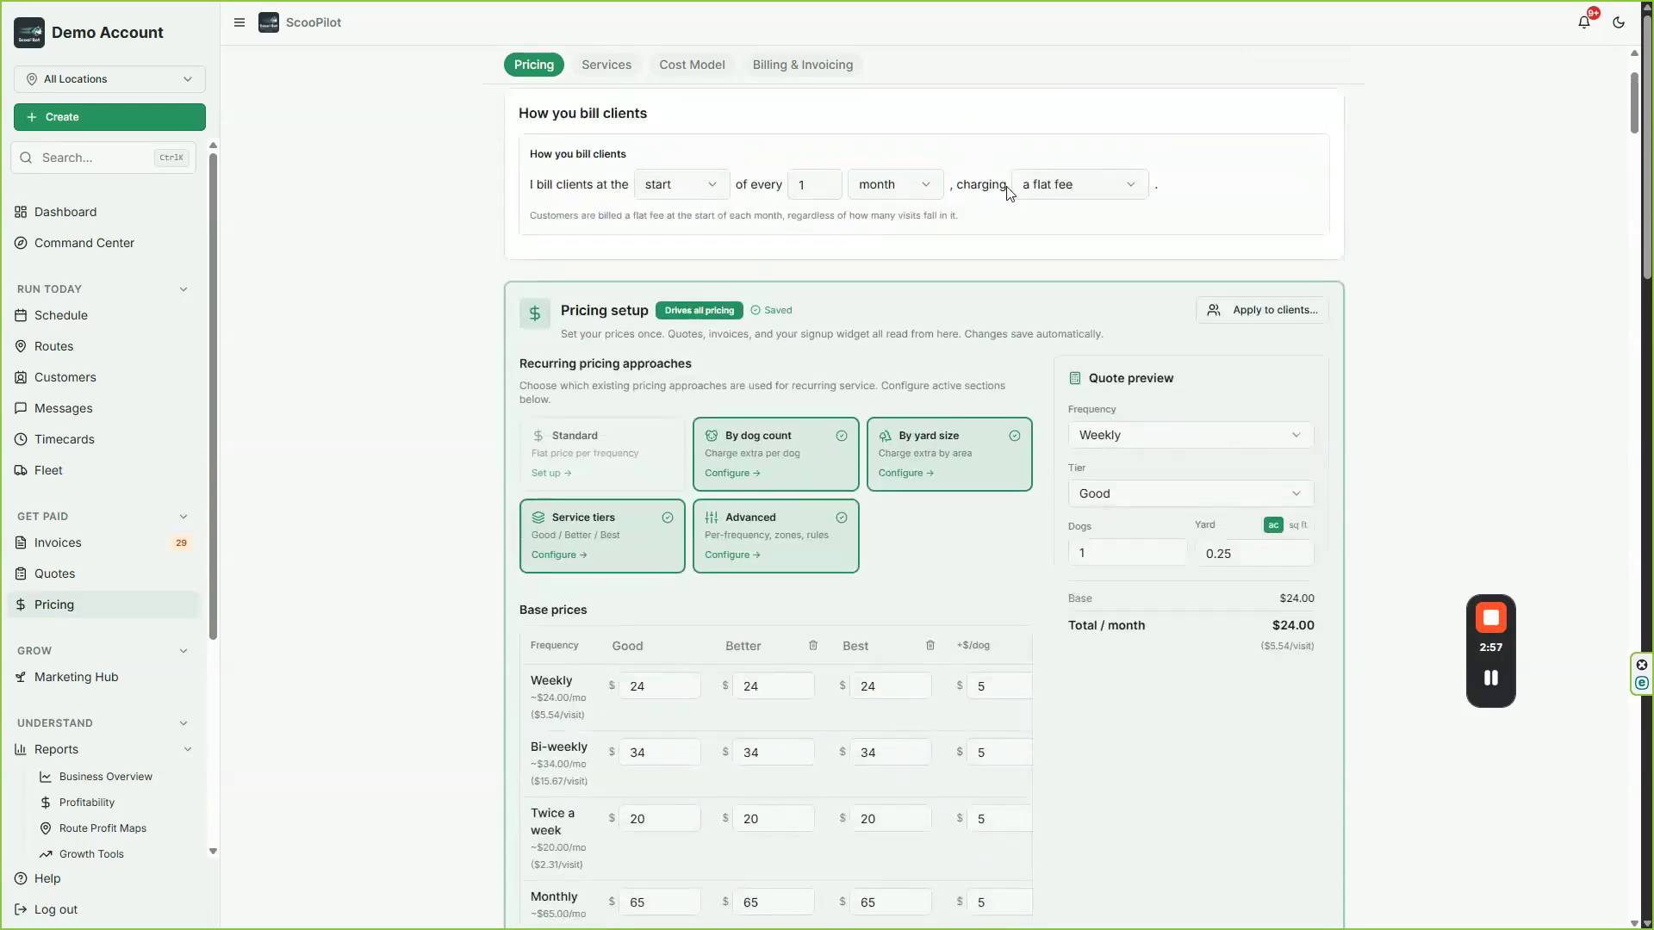
scroll(693, 482, down, 4)
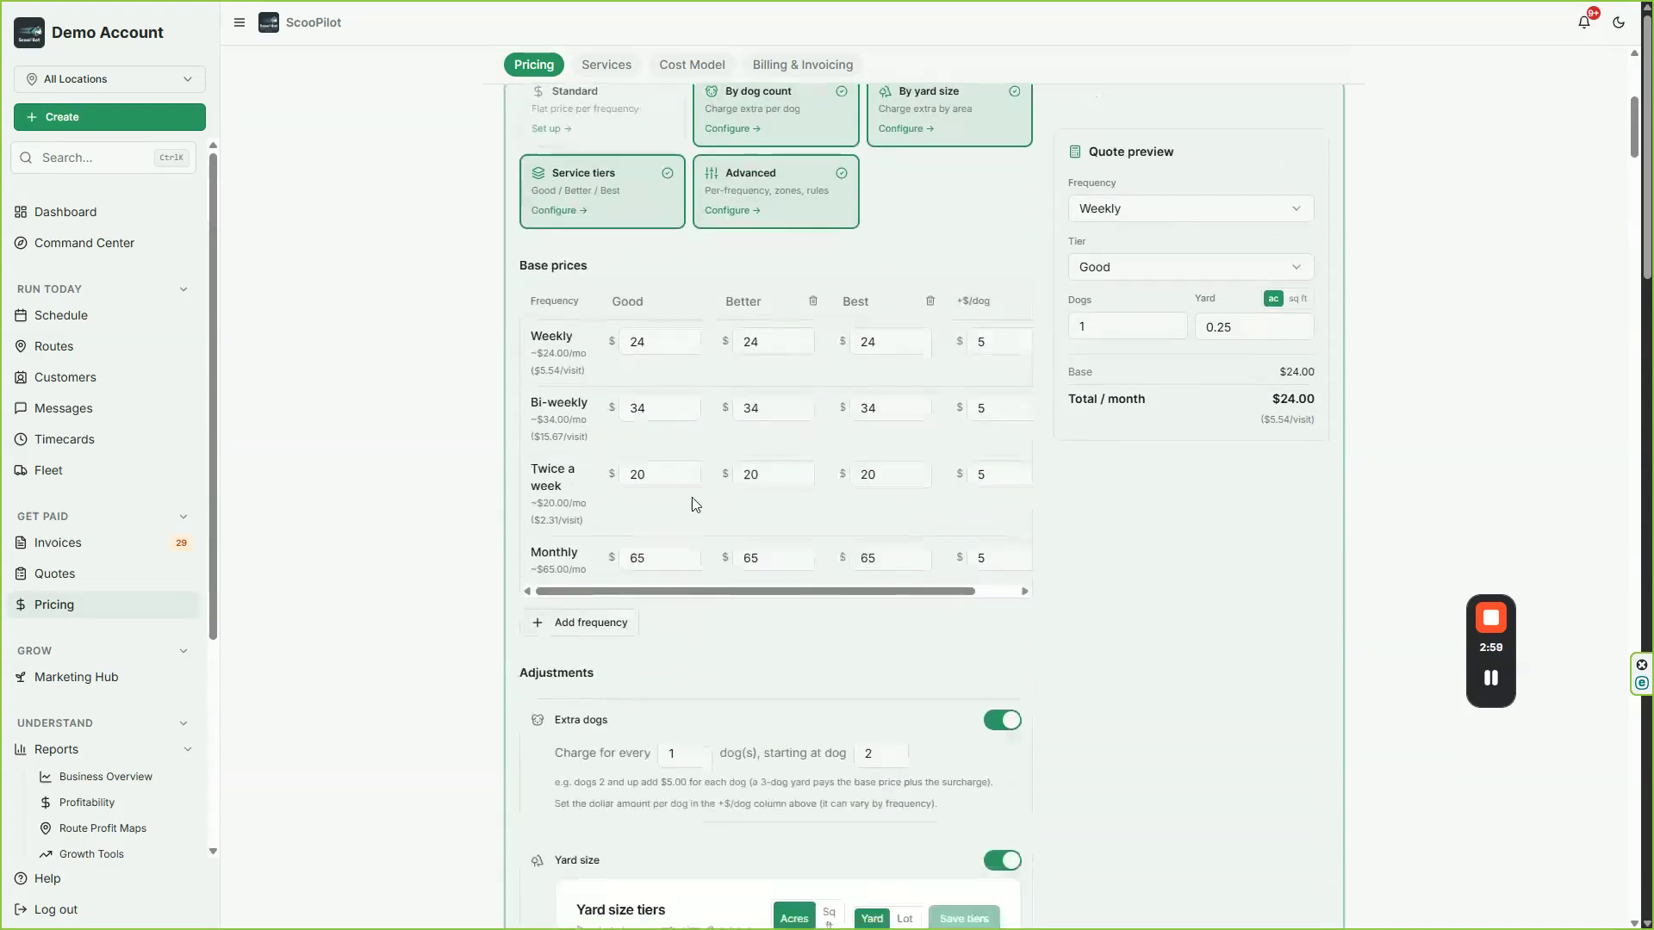
click(812, 301)
click(876, 300)
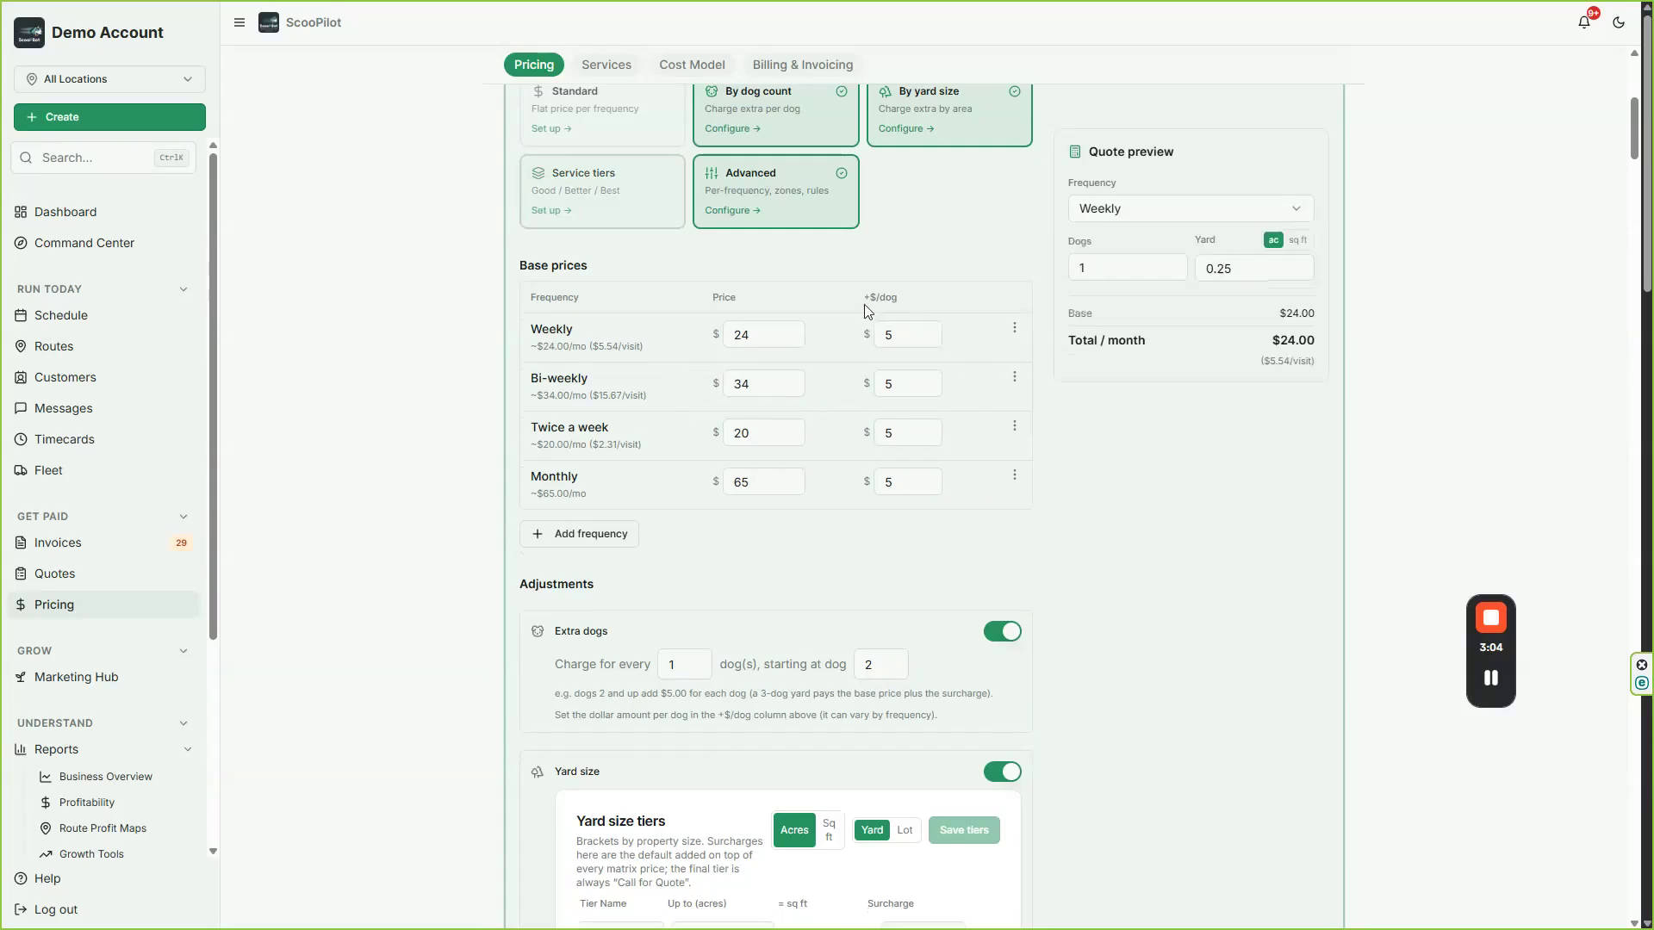
Step: Set the base price to $105 for Weekly service and $75 for Bi-weekly service
double_click(755, 328)
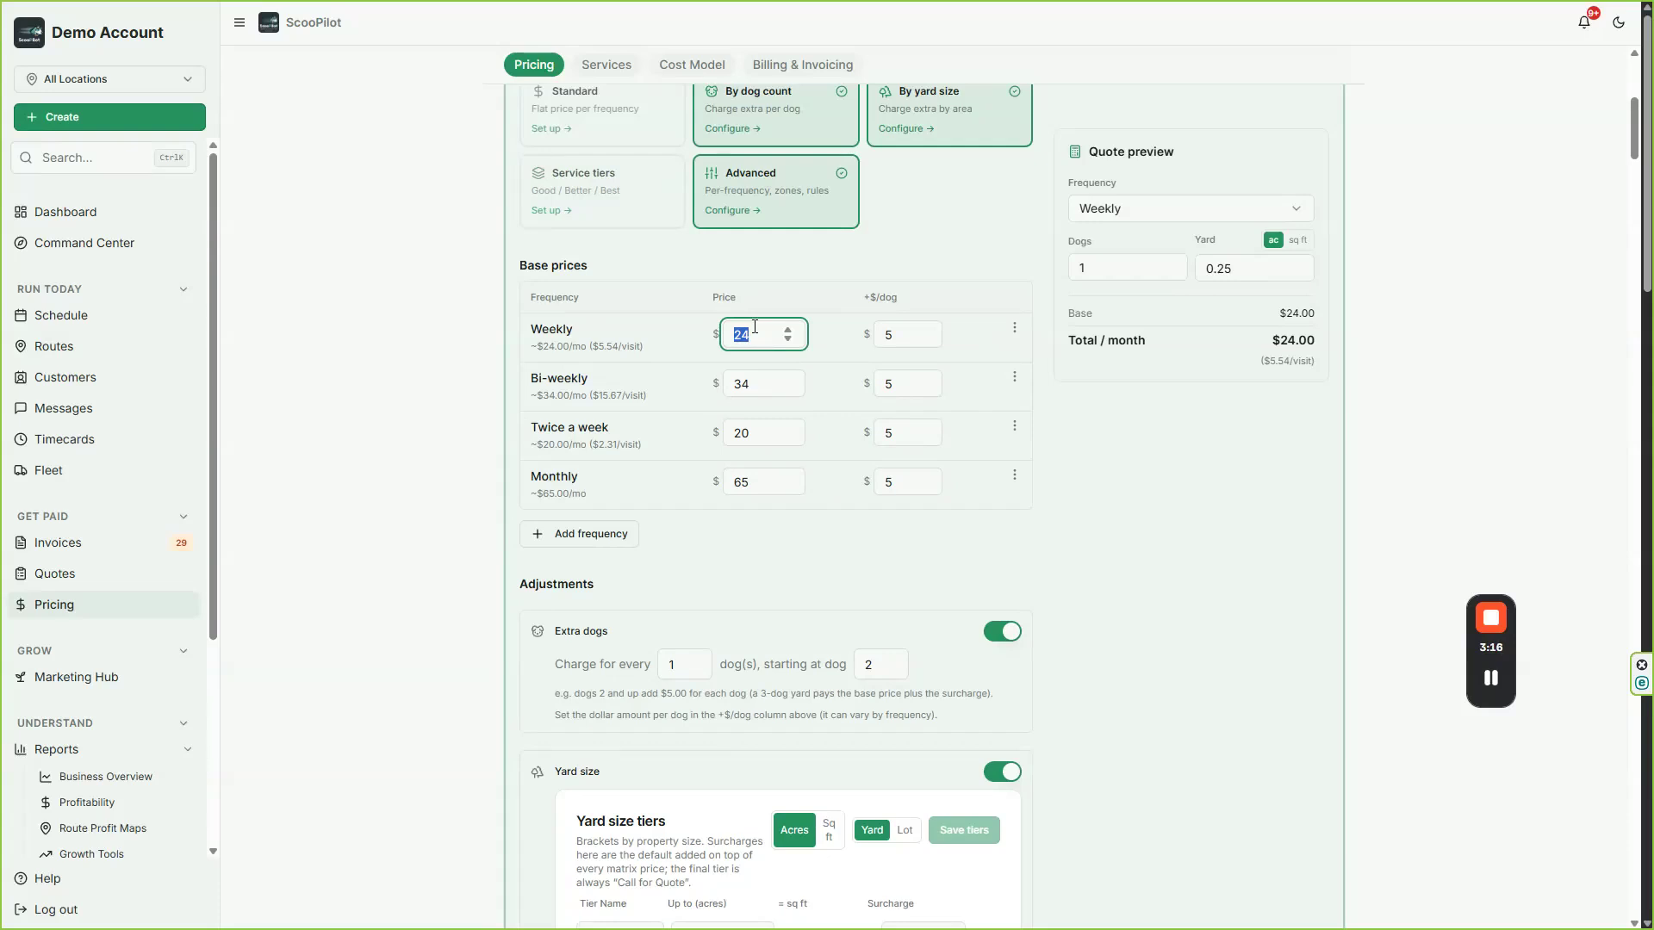
text(105)
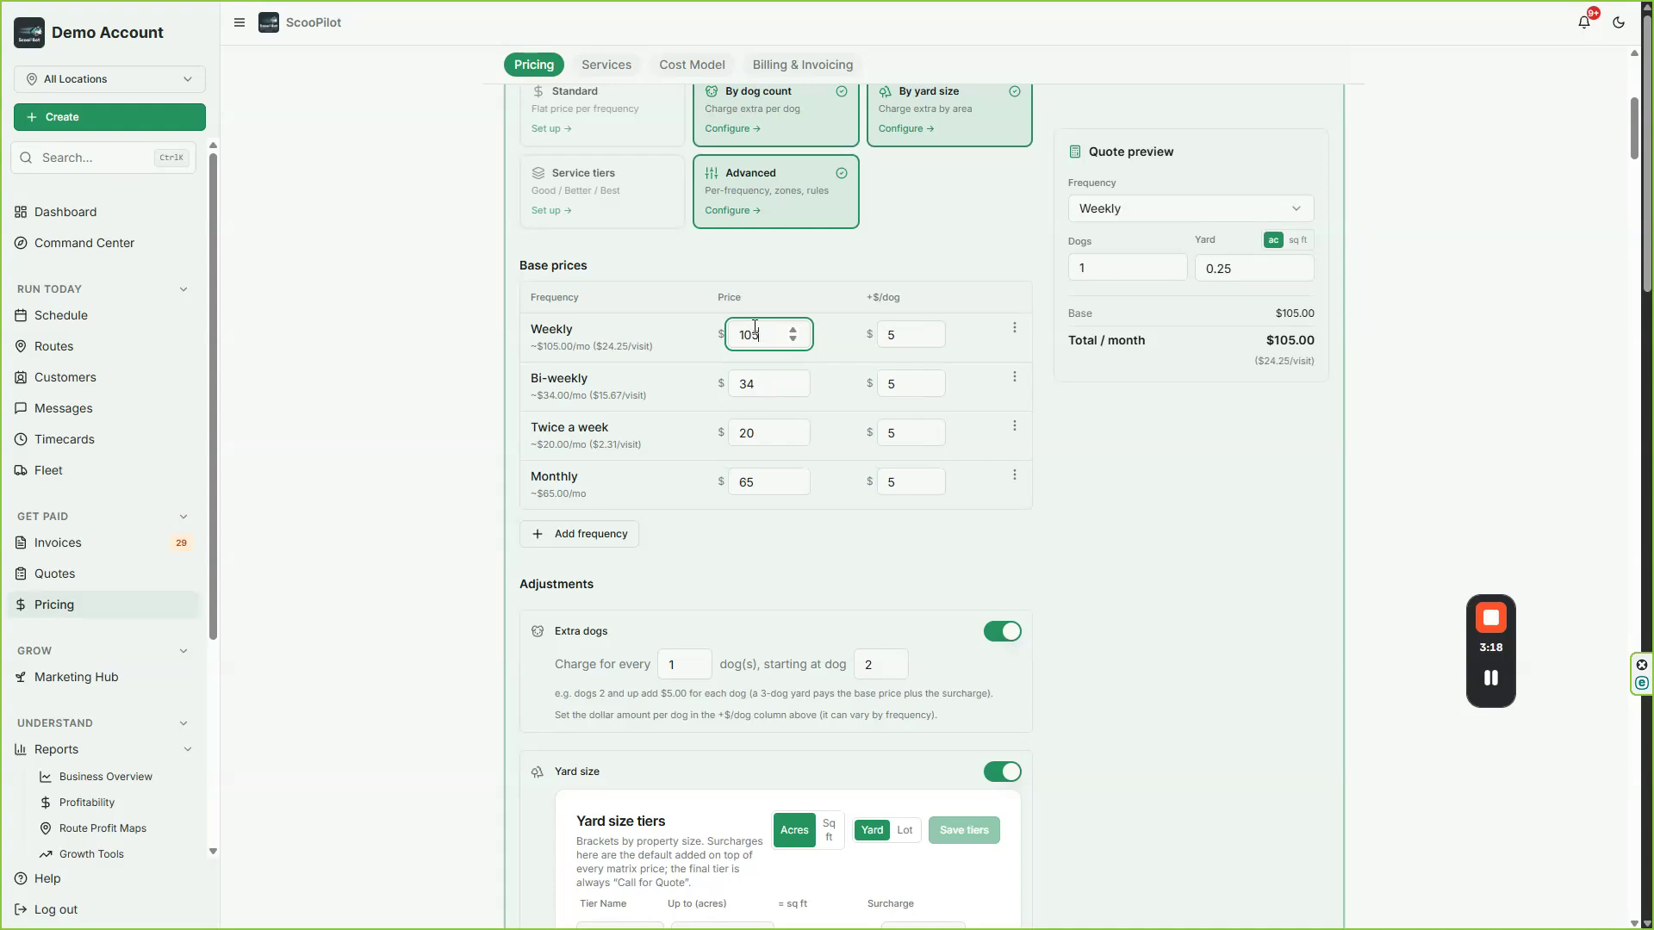
click(743, 391)
double_click(743, 391)
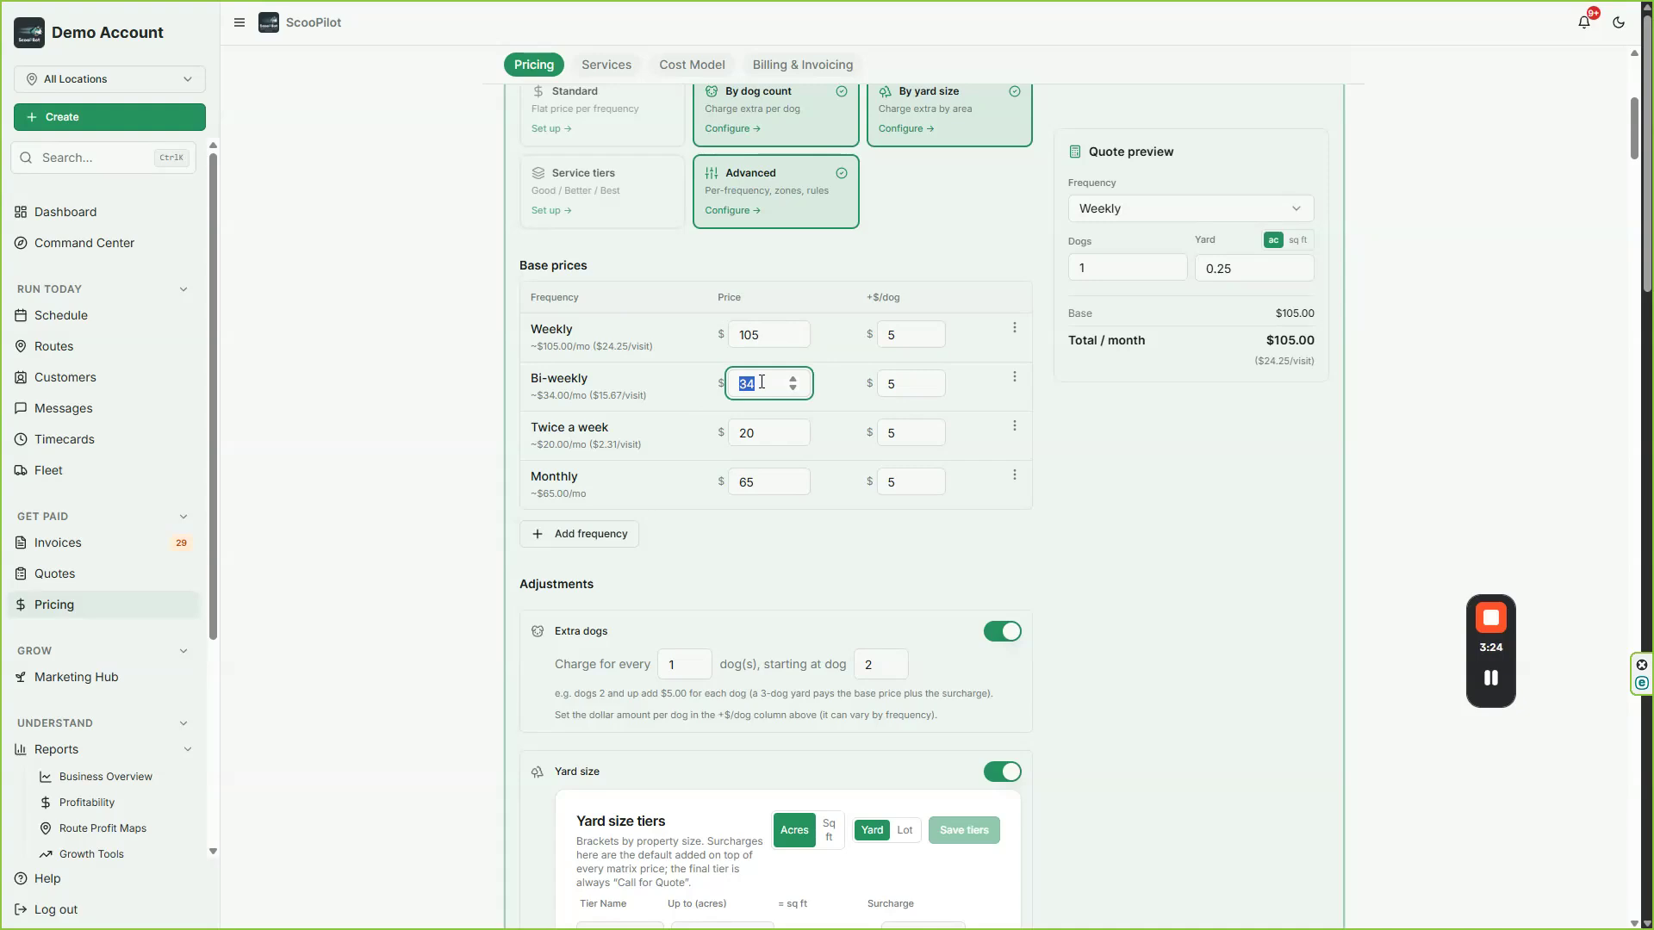
text(78)
click(677, 424)
double_click(743, 392)
text(77)
double_click(742, 392)
text(75)
click(677, 461)
Step: Set the Twice a week base price to $172
double_click(745, 433)
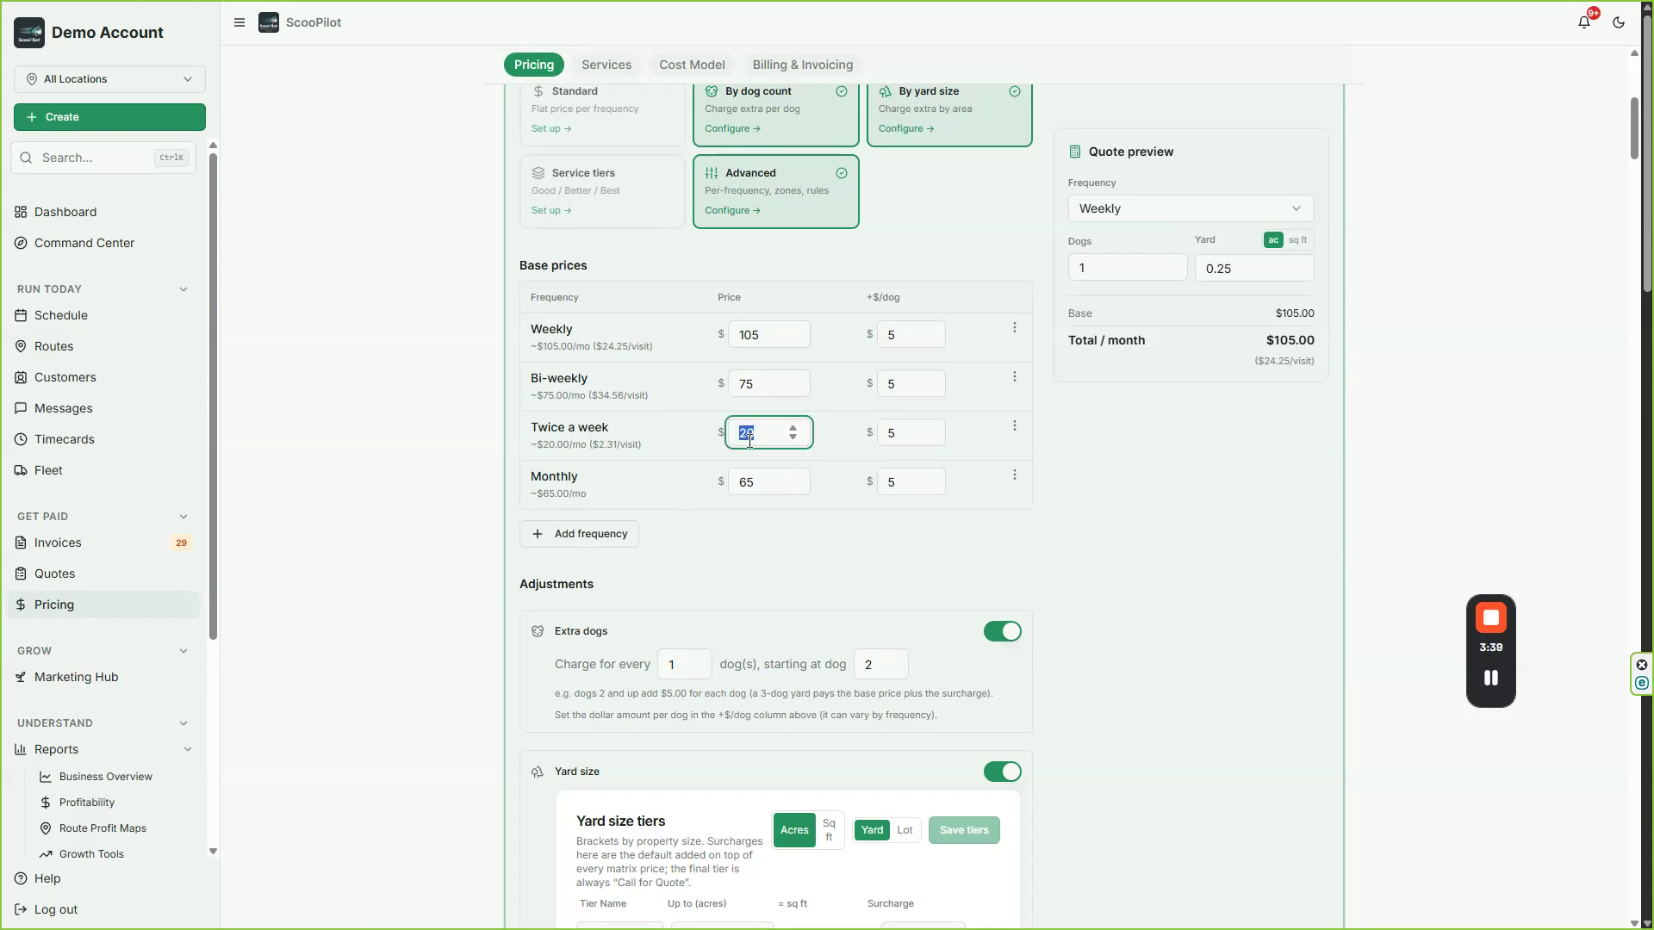
text(160)
drag(731, 428, 767, 422)
text(170)
drag(649, 445, 590, 443)
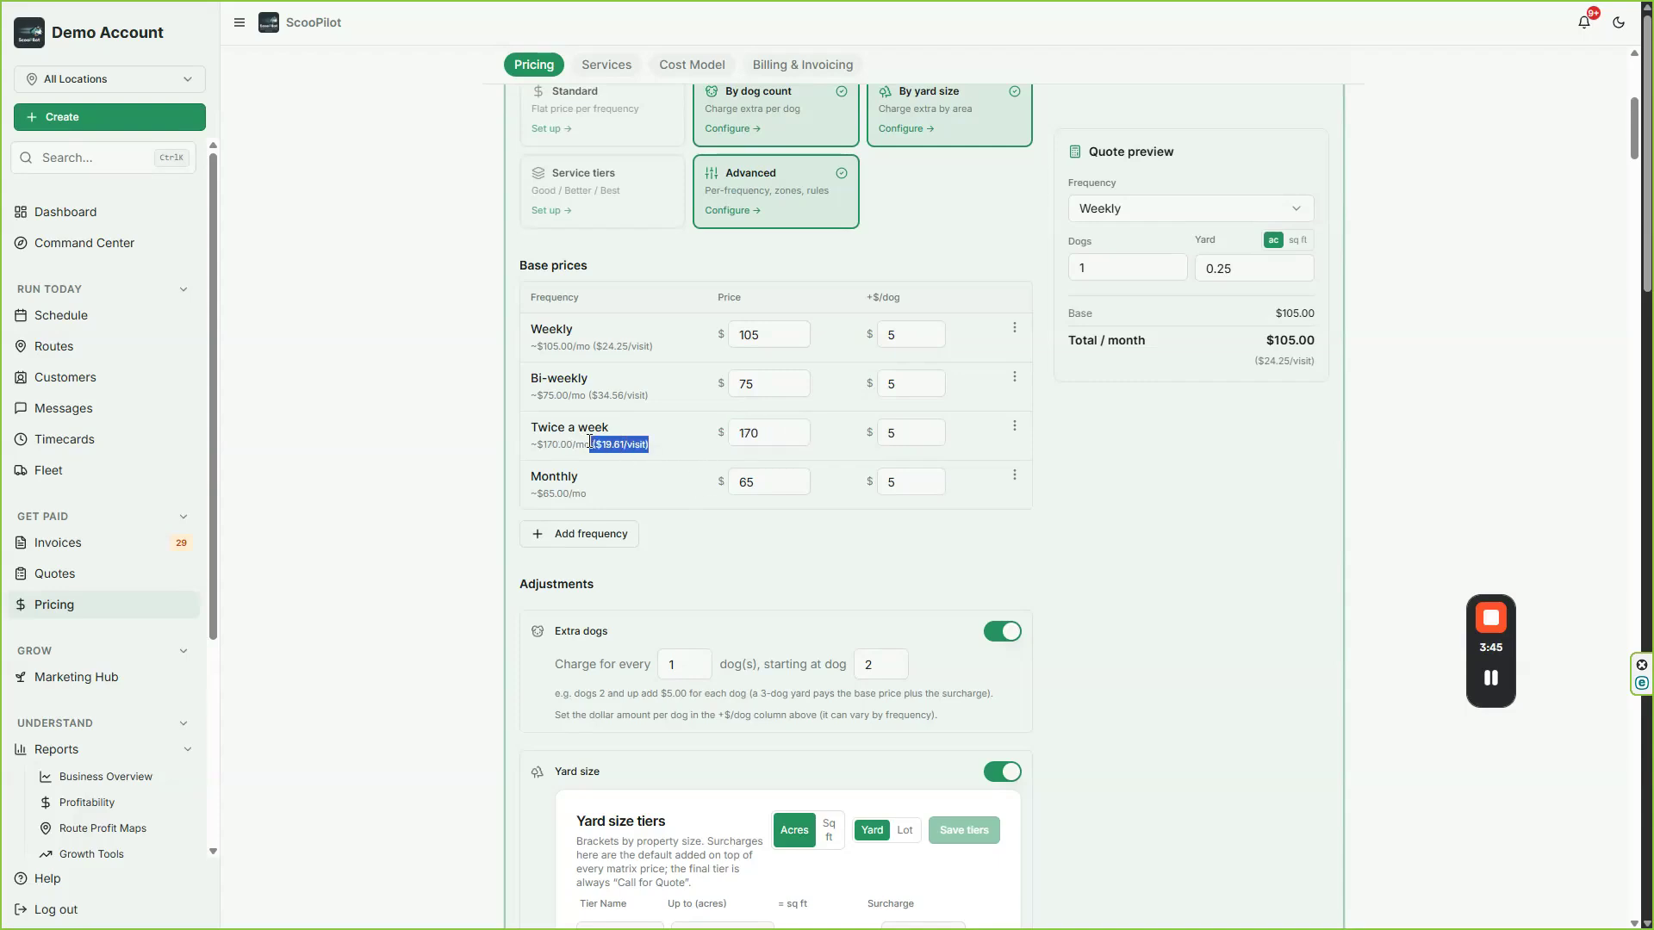
drag(737, 432, 774, 428)
text(172)
click(675, 458)
drag(735, 481, 759, 482)
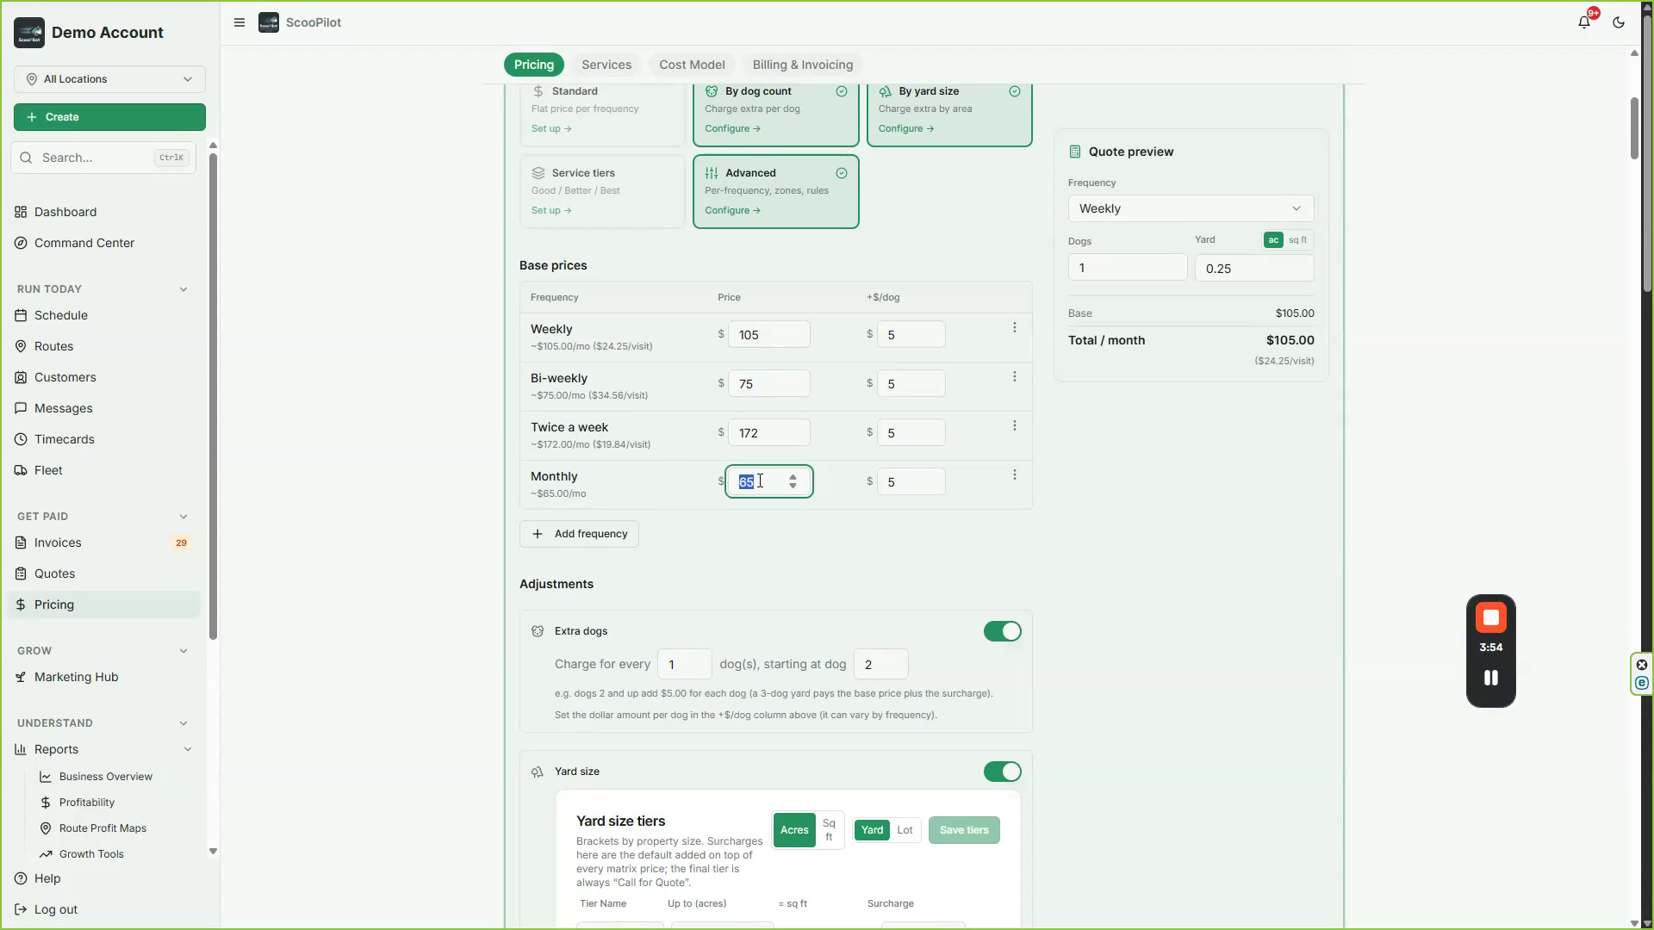
click(767, 531)
Step: Set the extra dogs adjustment to charge for every 2 dogs
scroll(719, 622, down, 2)
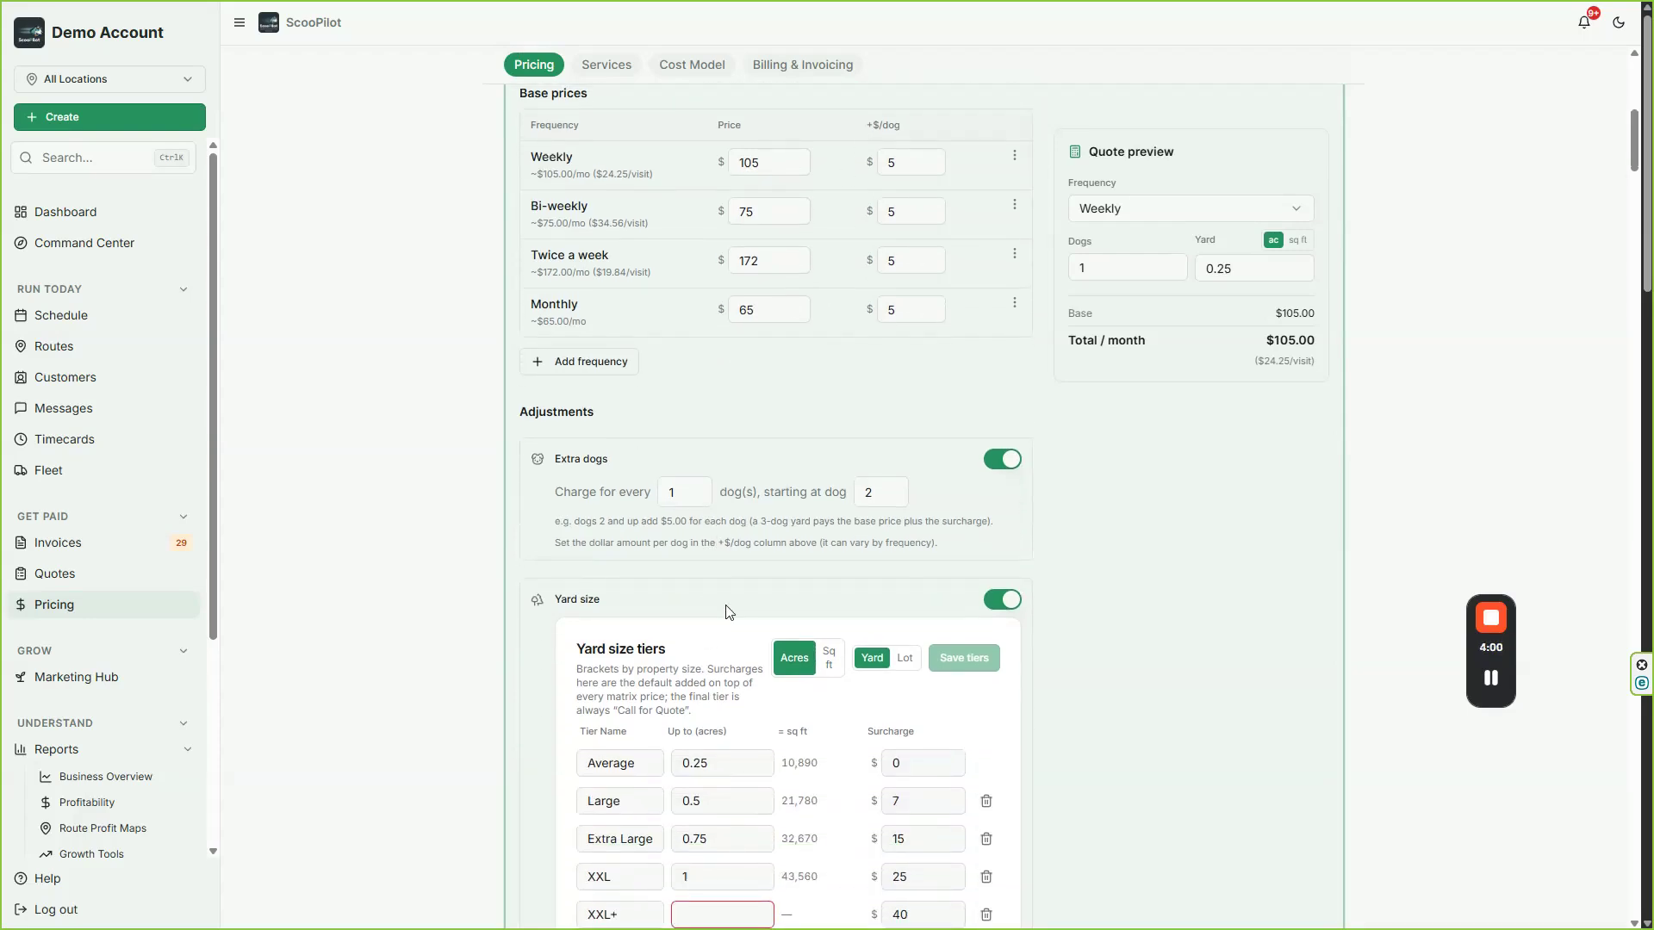
click(1008, 459)
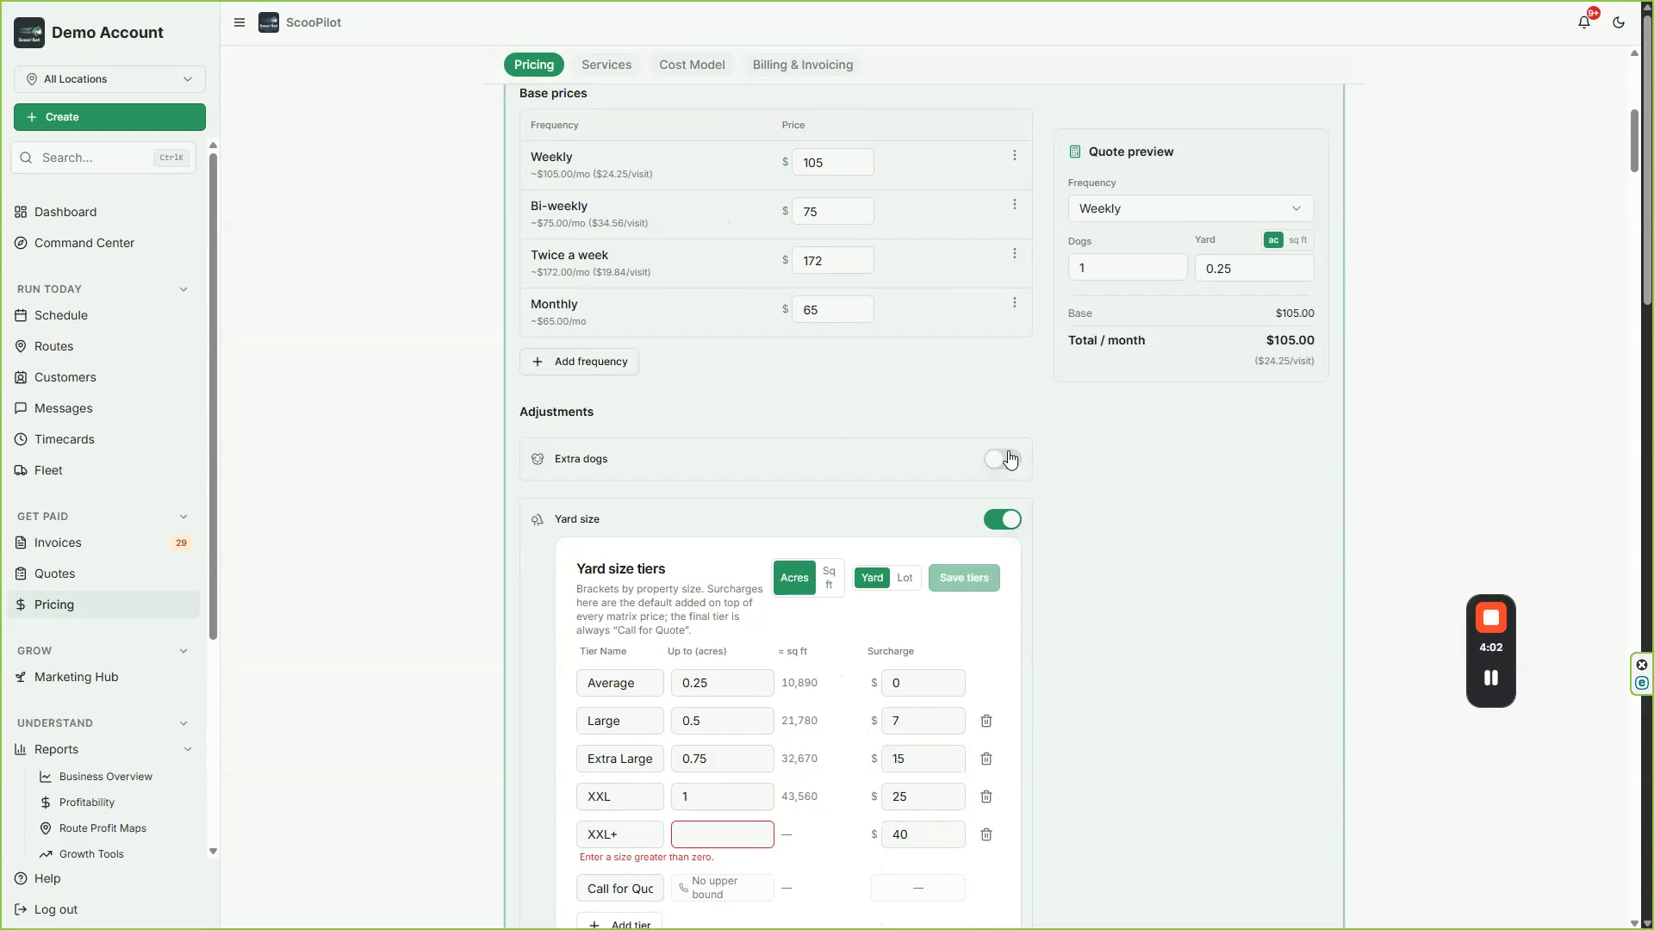
click(1007, 459)
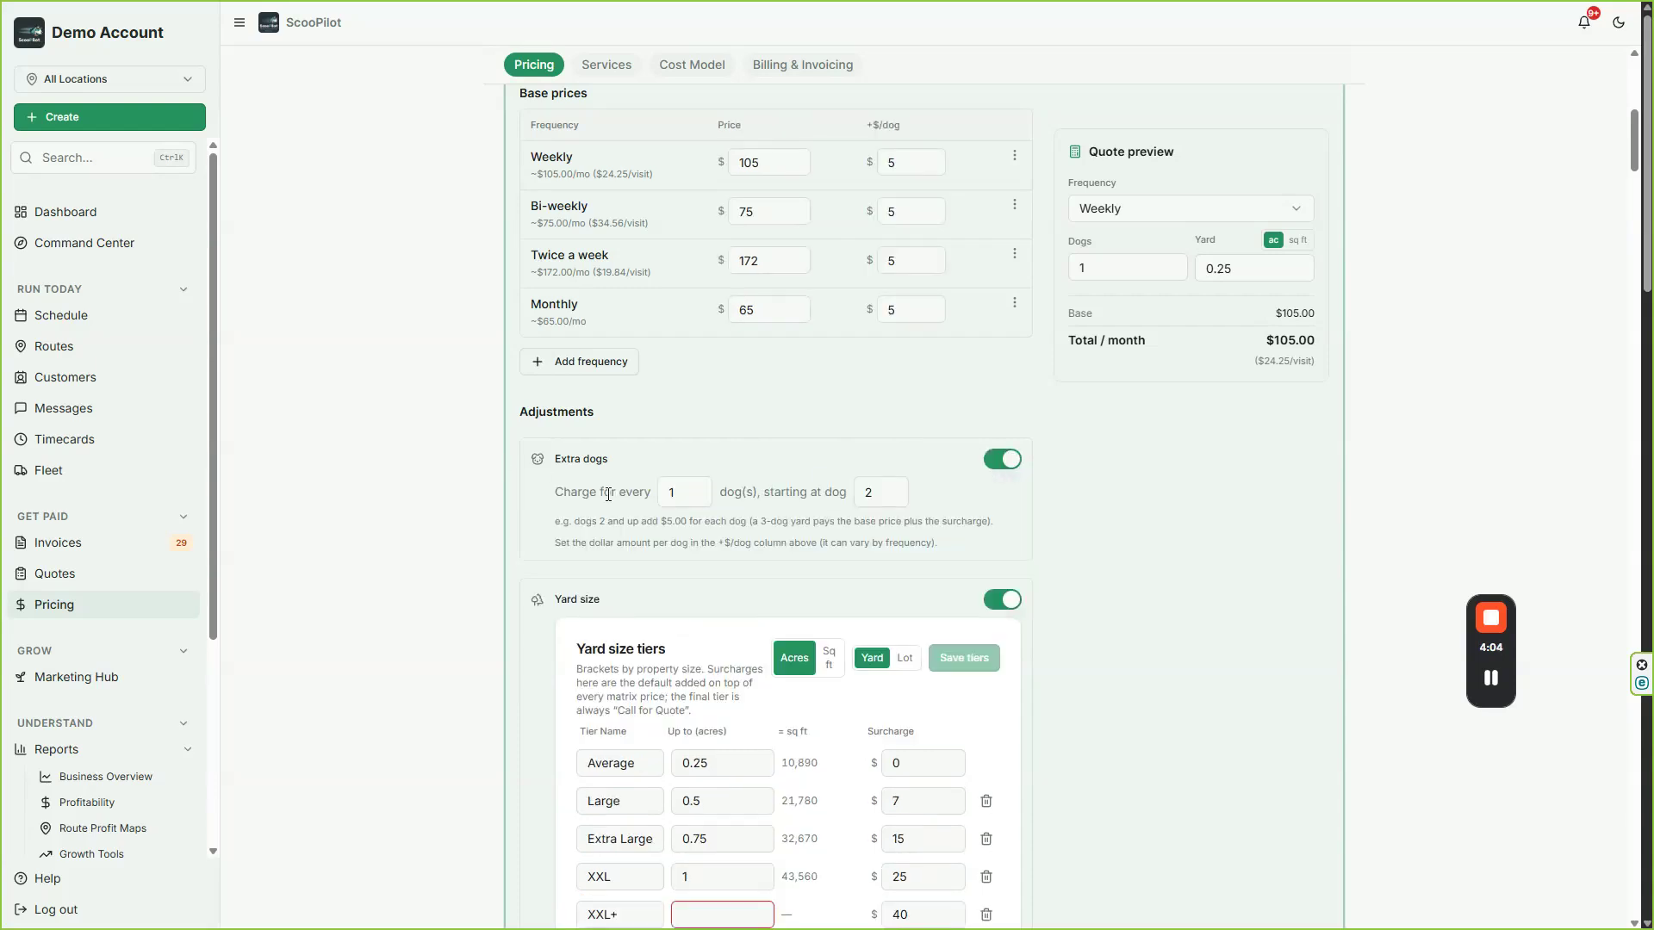
click(665, 501)
double_click(674, 500)
click(695, 487)
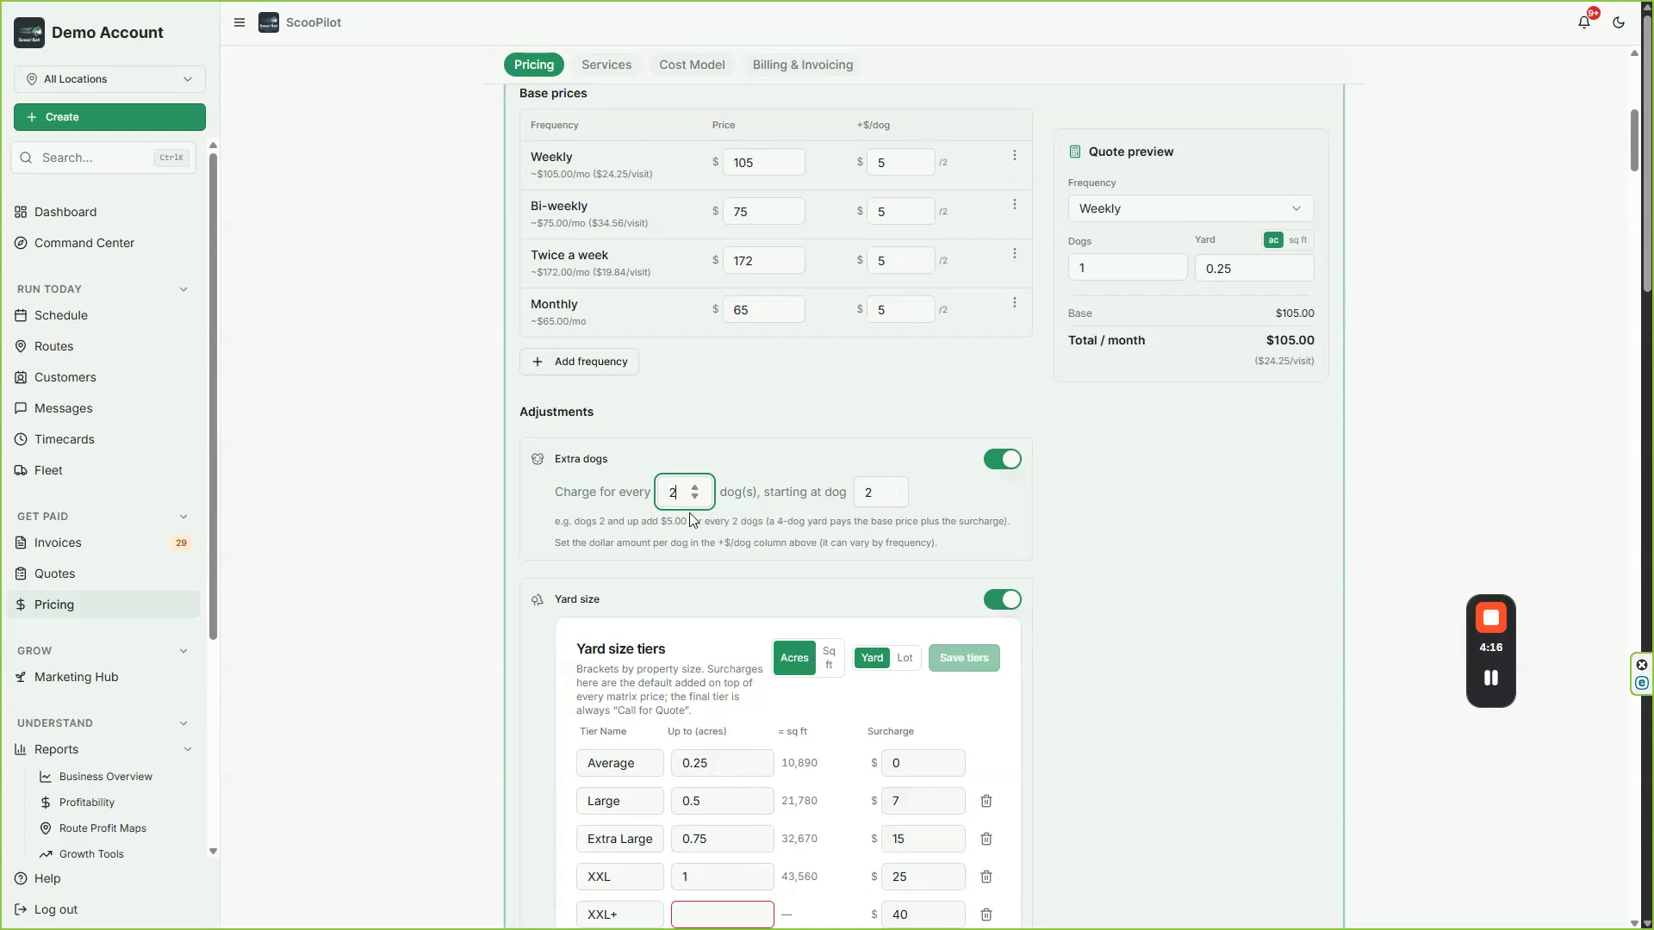
Step: Set the extra-dog surcharge to $22 for Weekly service and $28 for Bi-weekly service
scroll(937, 473, up, 3)
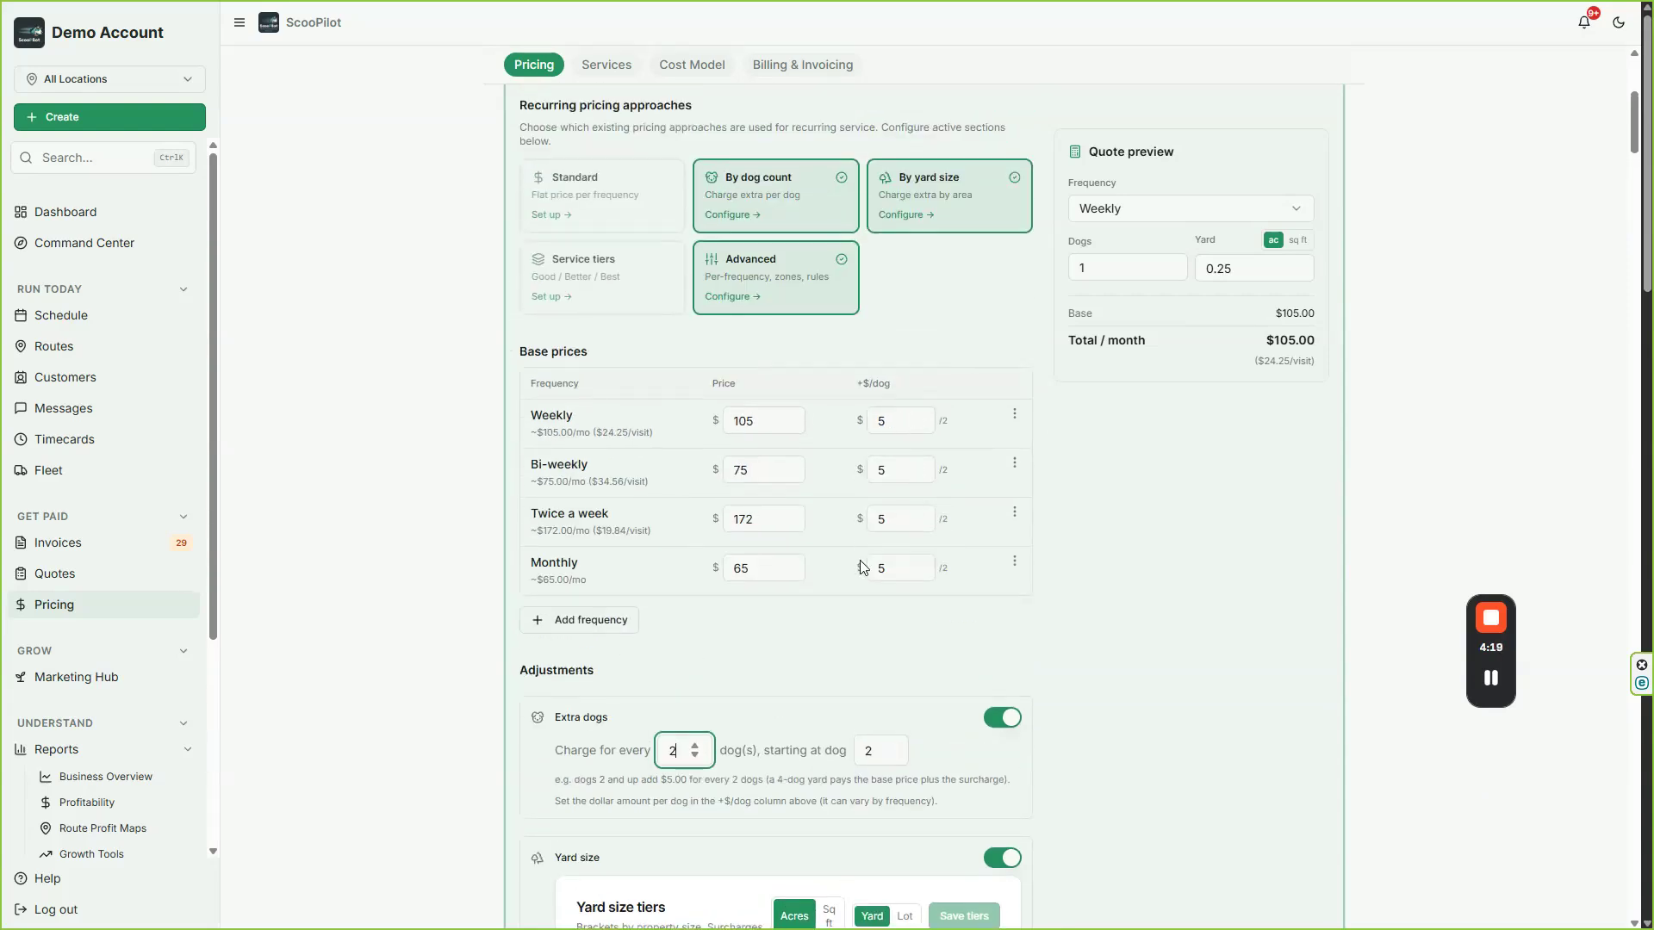
double_click(872, 423)
text(22)
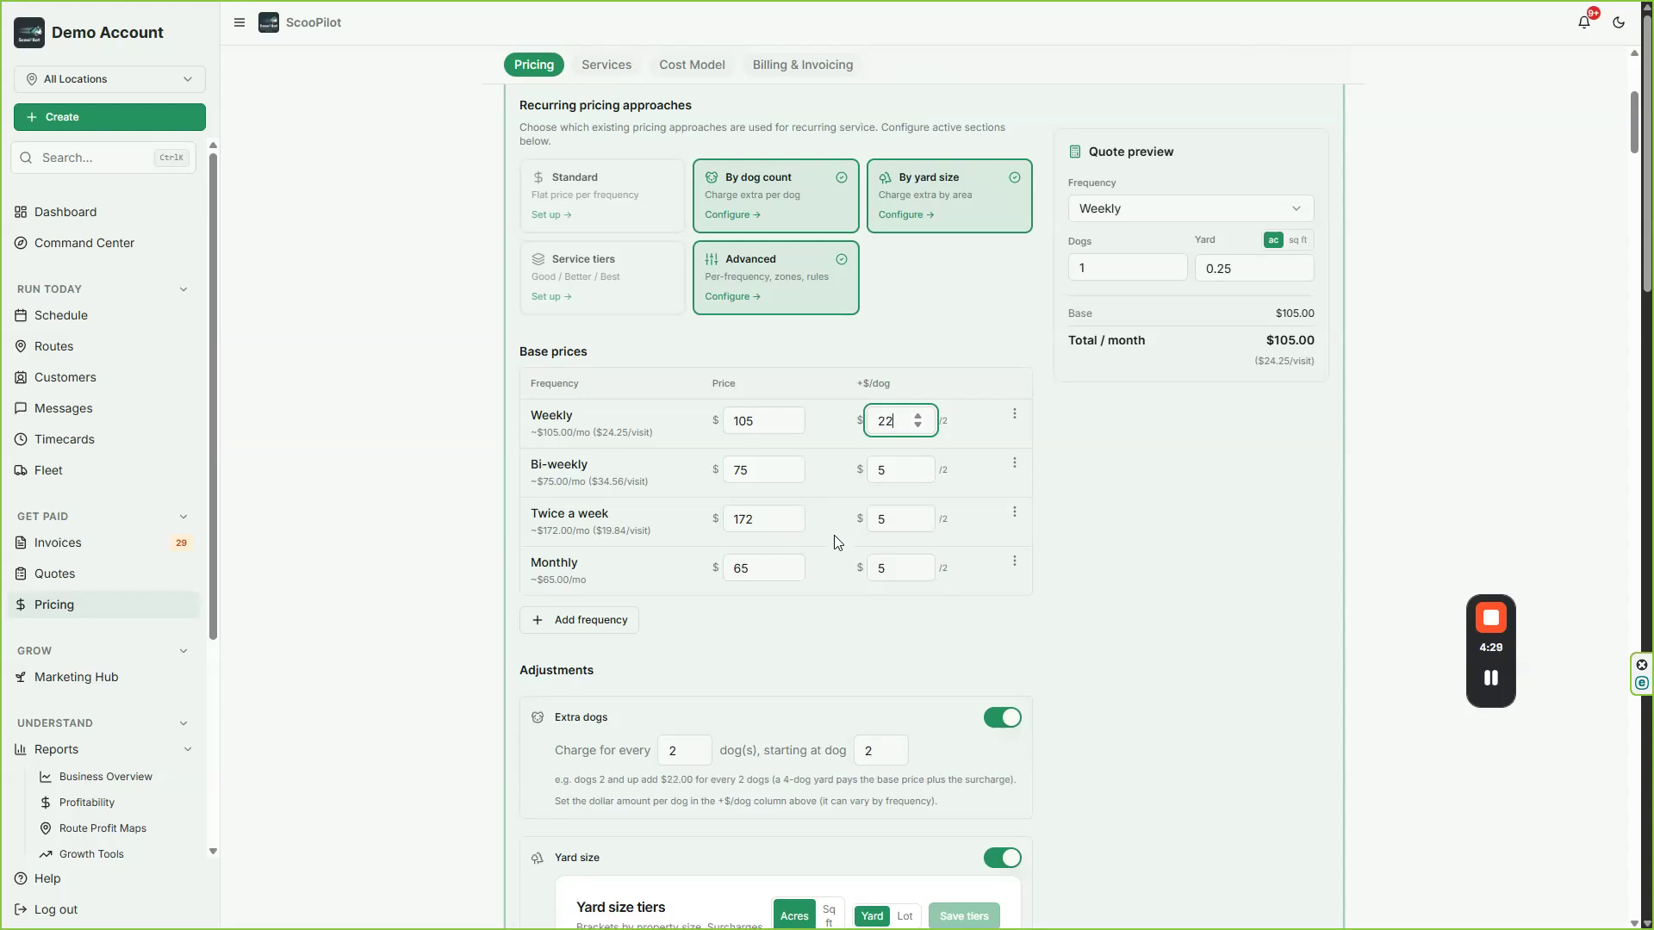
click(863, 663)
drag(889, 468, 878, 466)
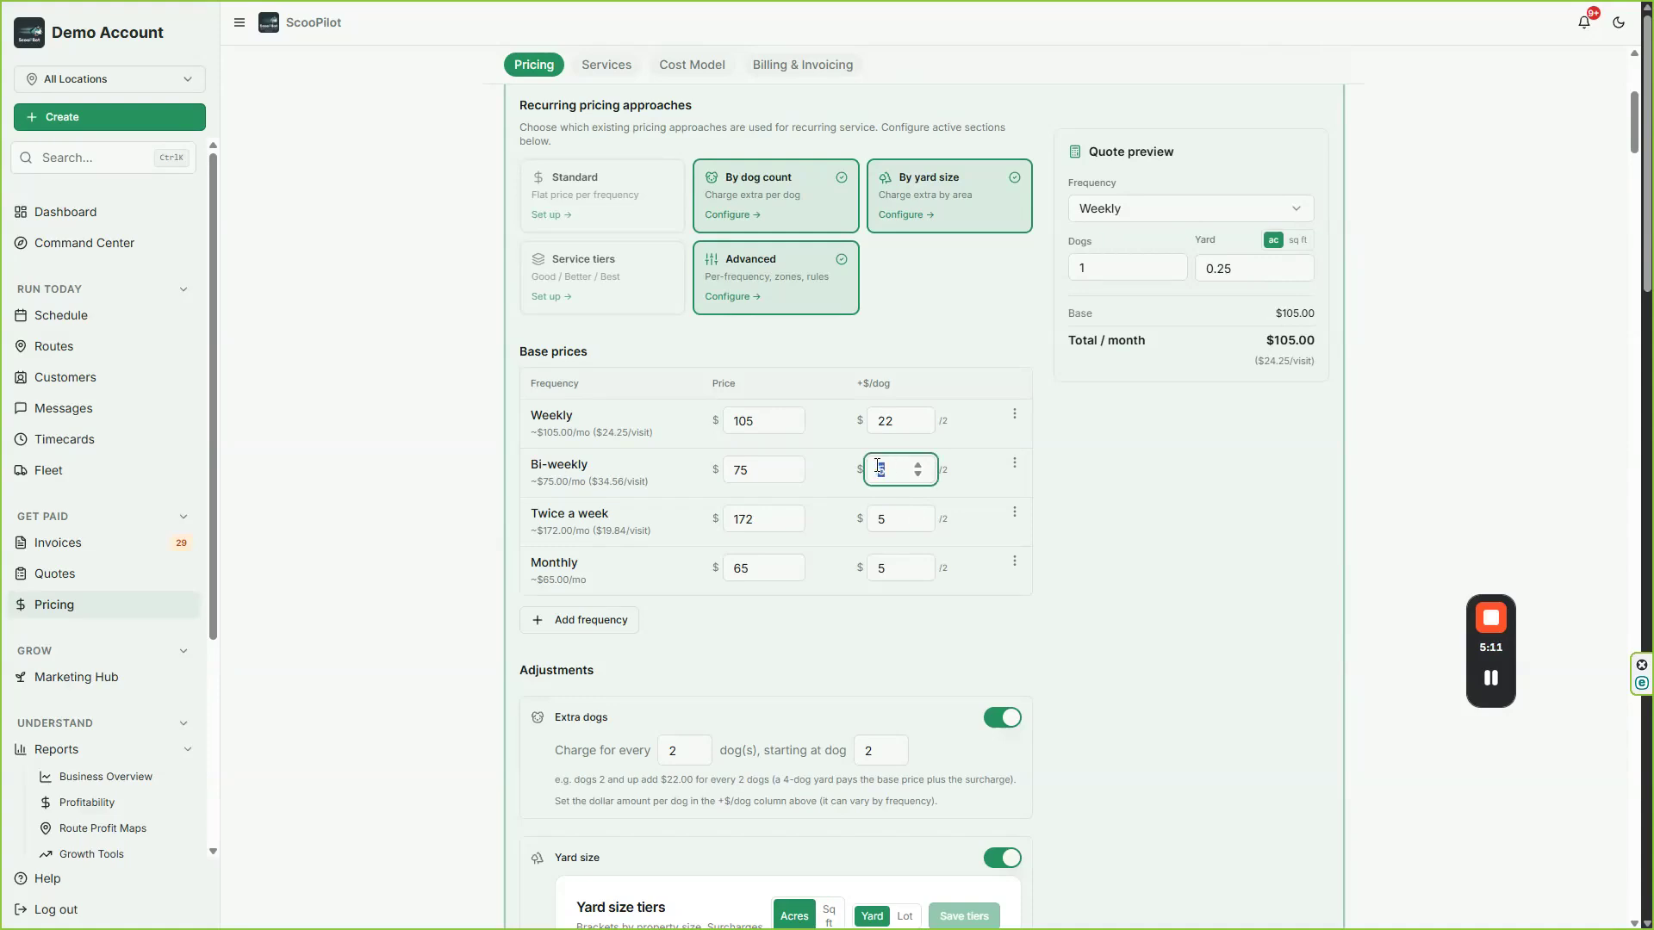
text(28)
Step: Set the extra-dog surcharge to $18 for Twice a week service and $32 for Monthly service
click(890, 514)
drag(888, 519, 878, 524)
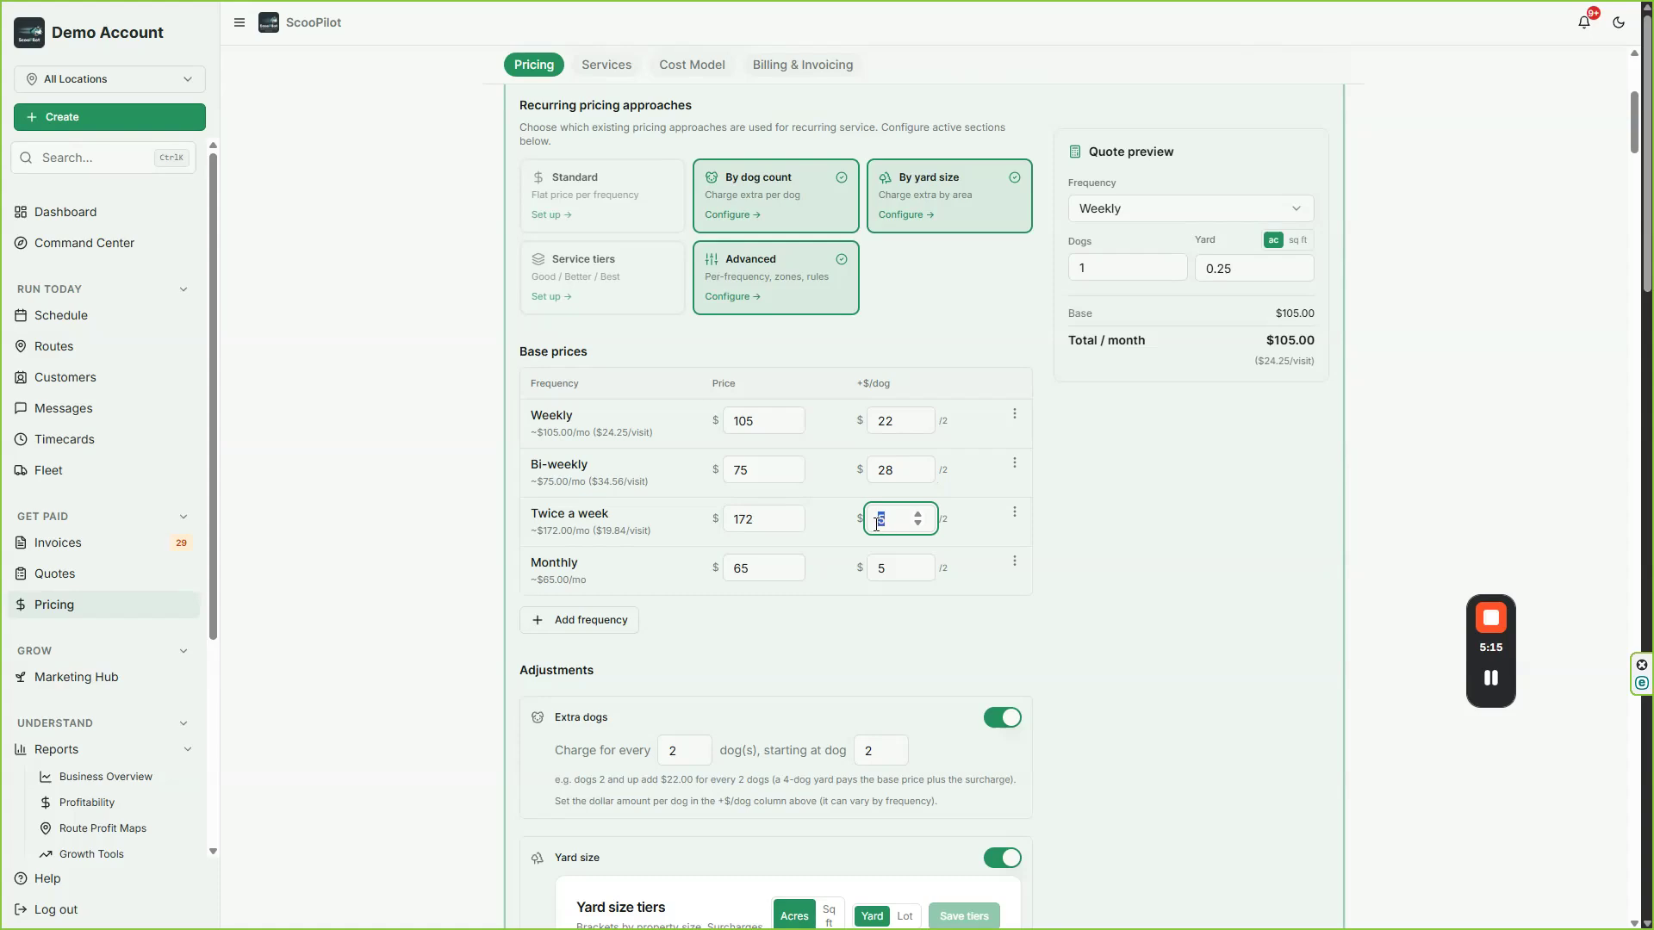
text(18)
drag(886, 551, 870, 560)
text(30)
key(BackSpace)
text(2)
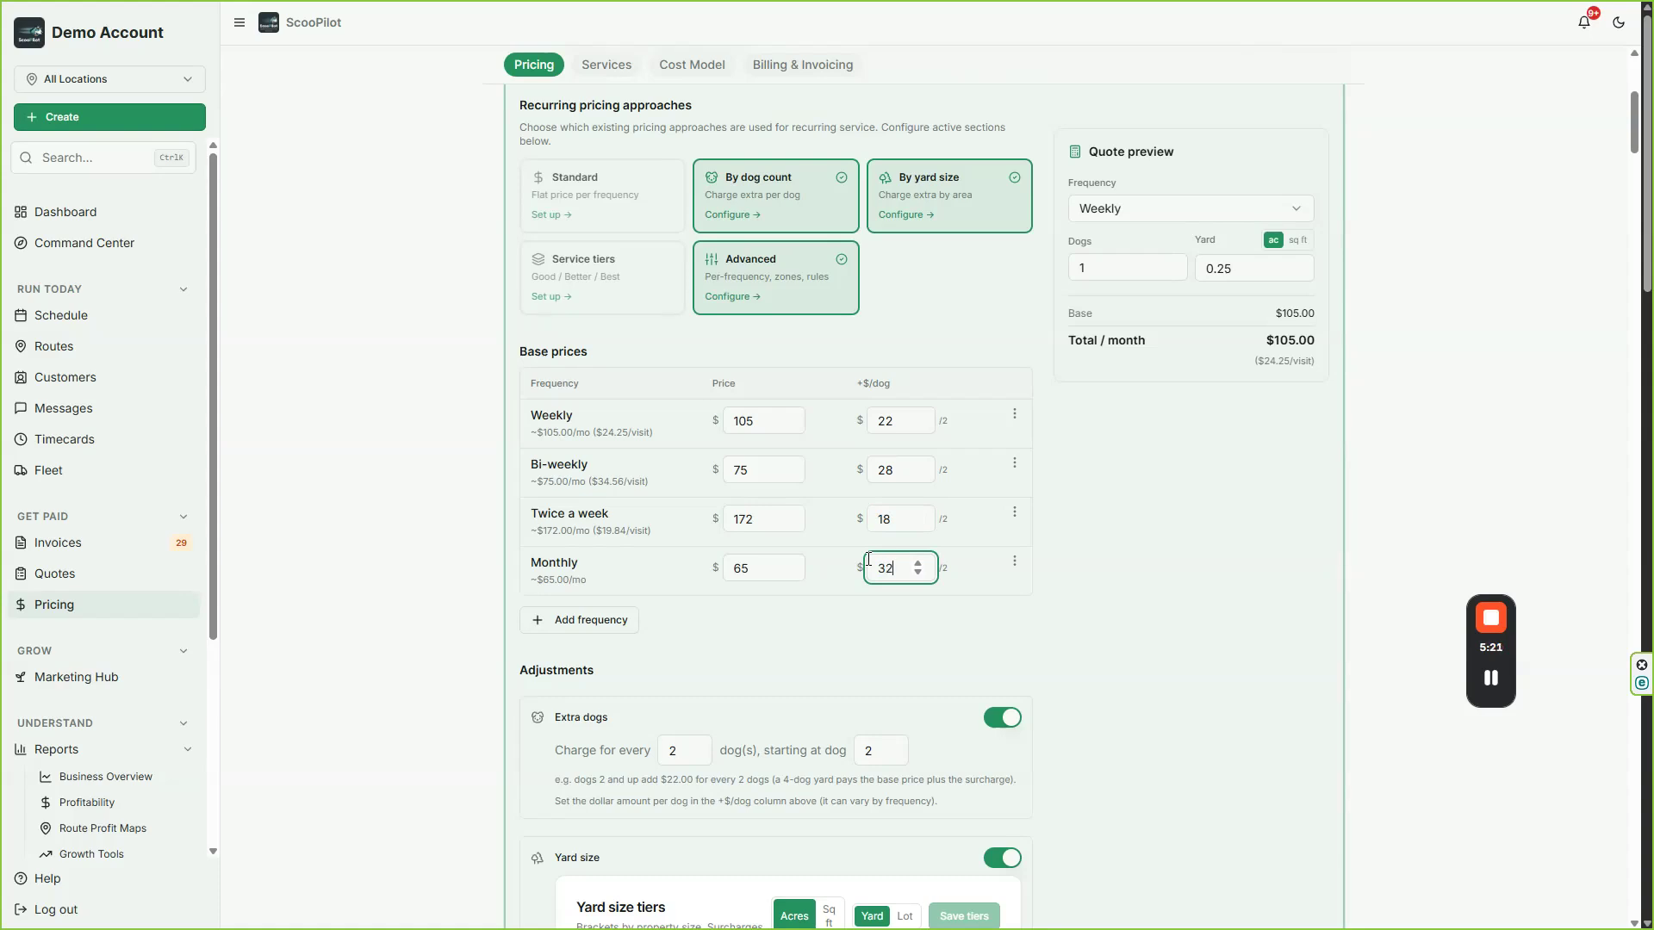
click(832, 656)
Step: Check the Weekly price in the quote preview for 3 dogs
click(1170, 262)
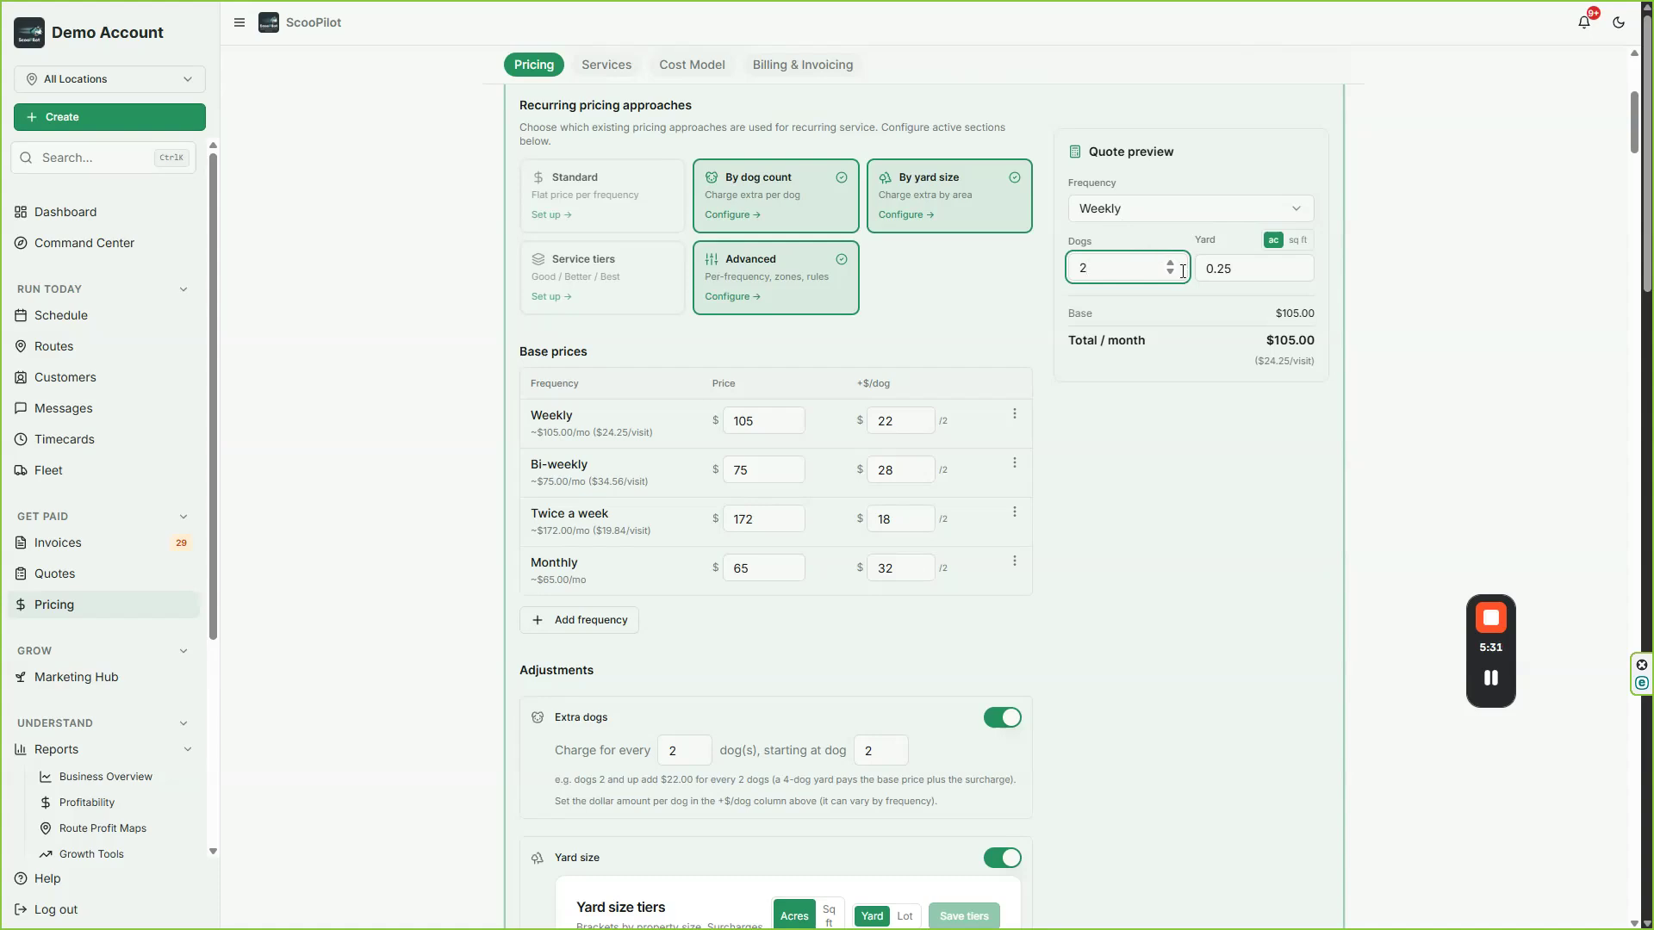
click(1169, 261)
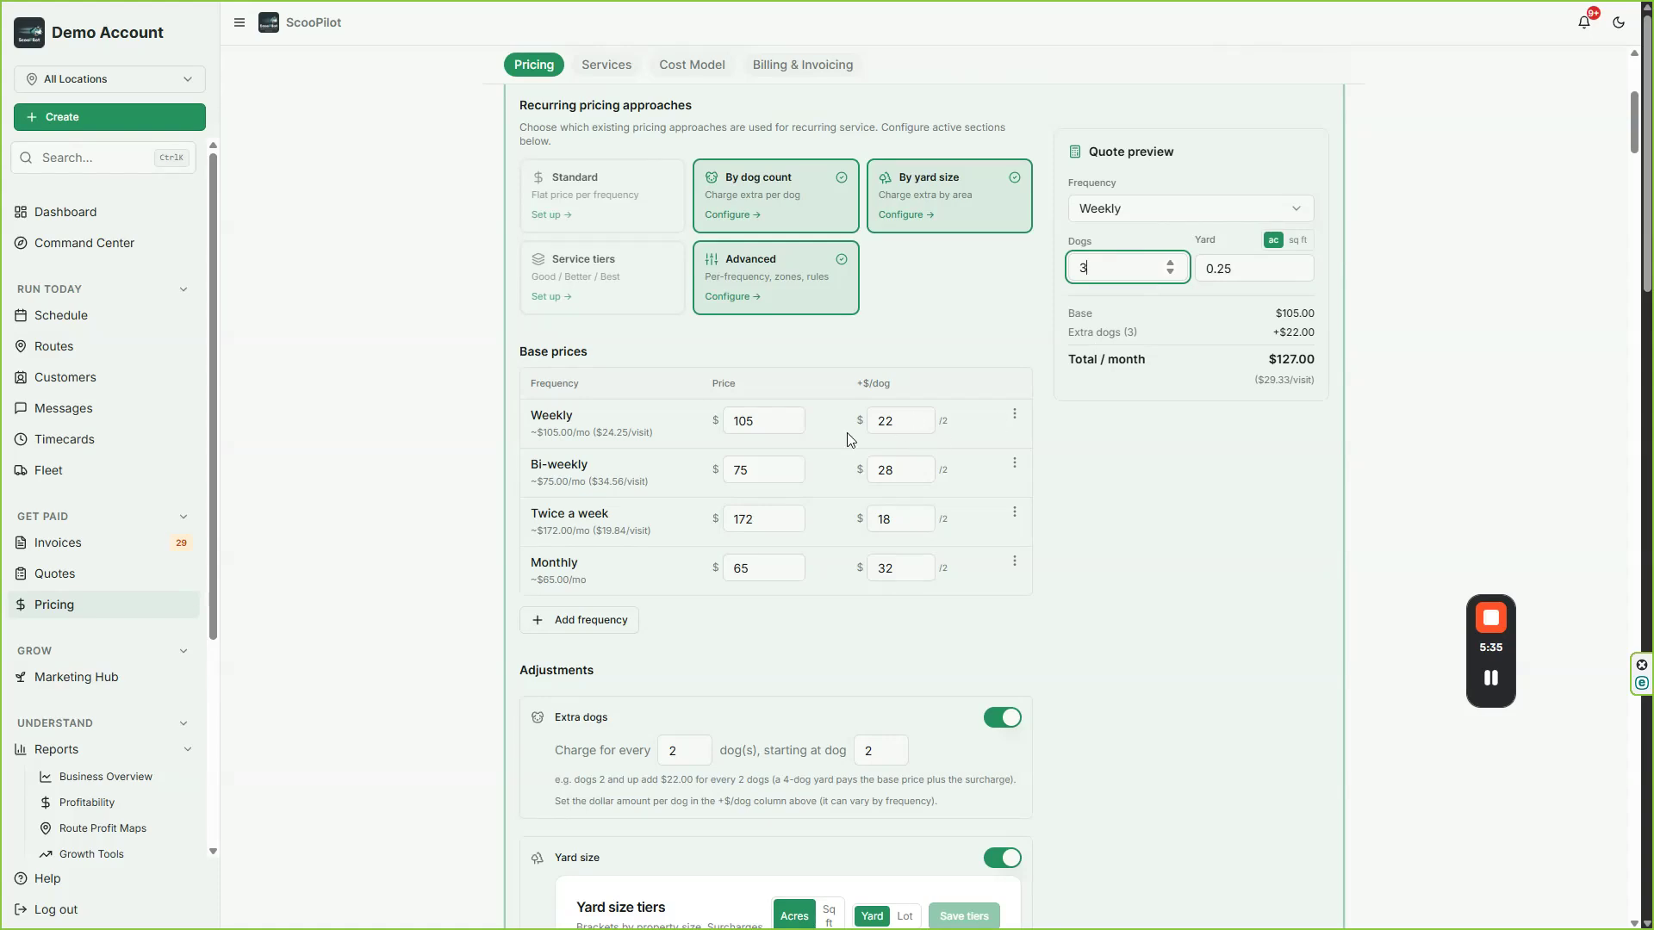
scroll(1089, 436, down, 7)
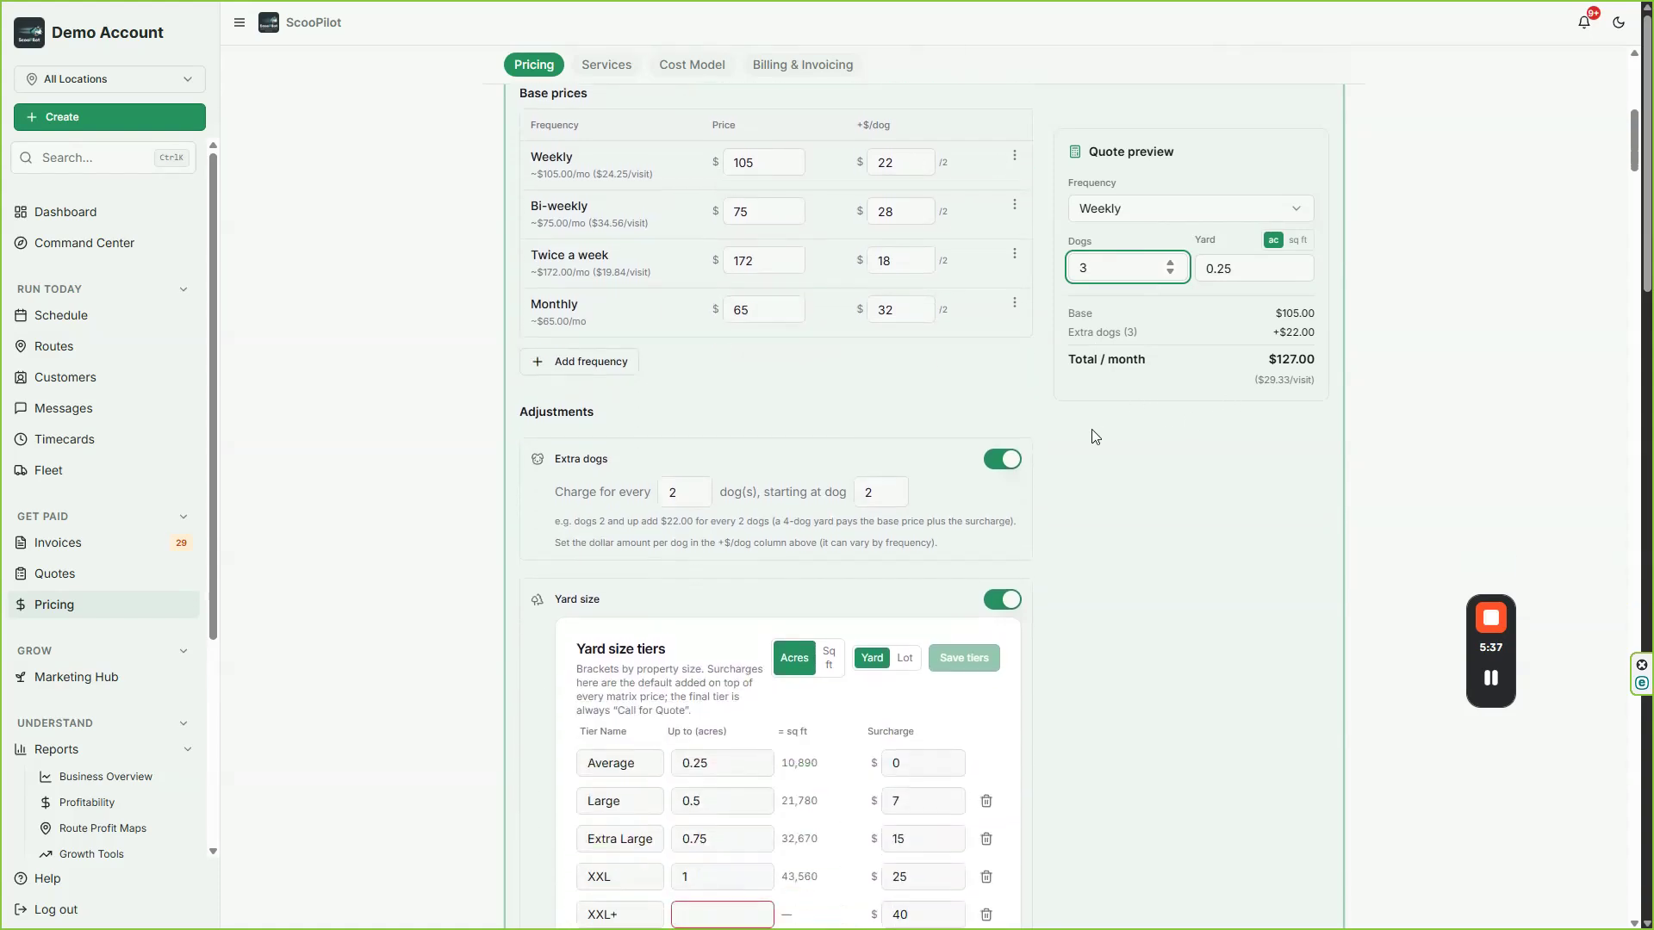
Step: Switch the yard size tiers to be based on lot size and delete the XXL+ tier
scroll(664, 424, down, 1)
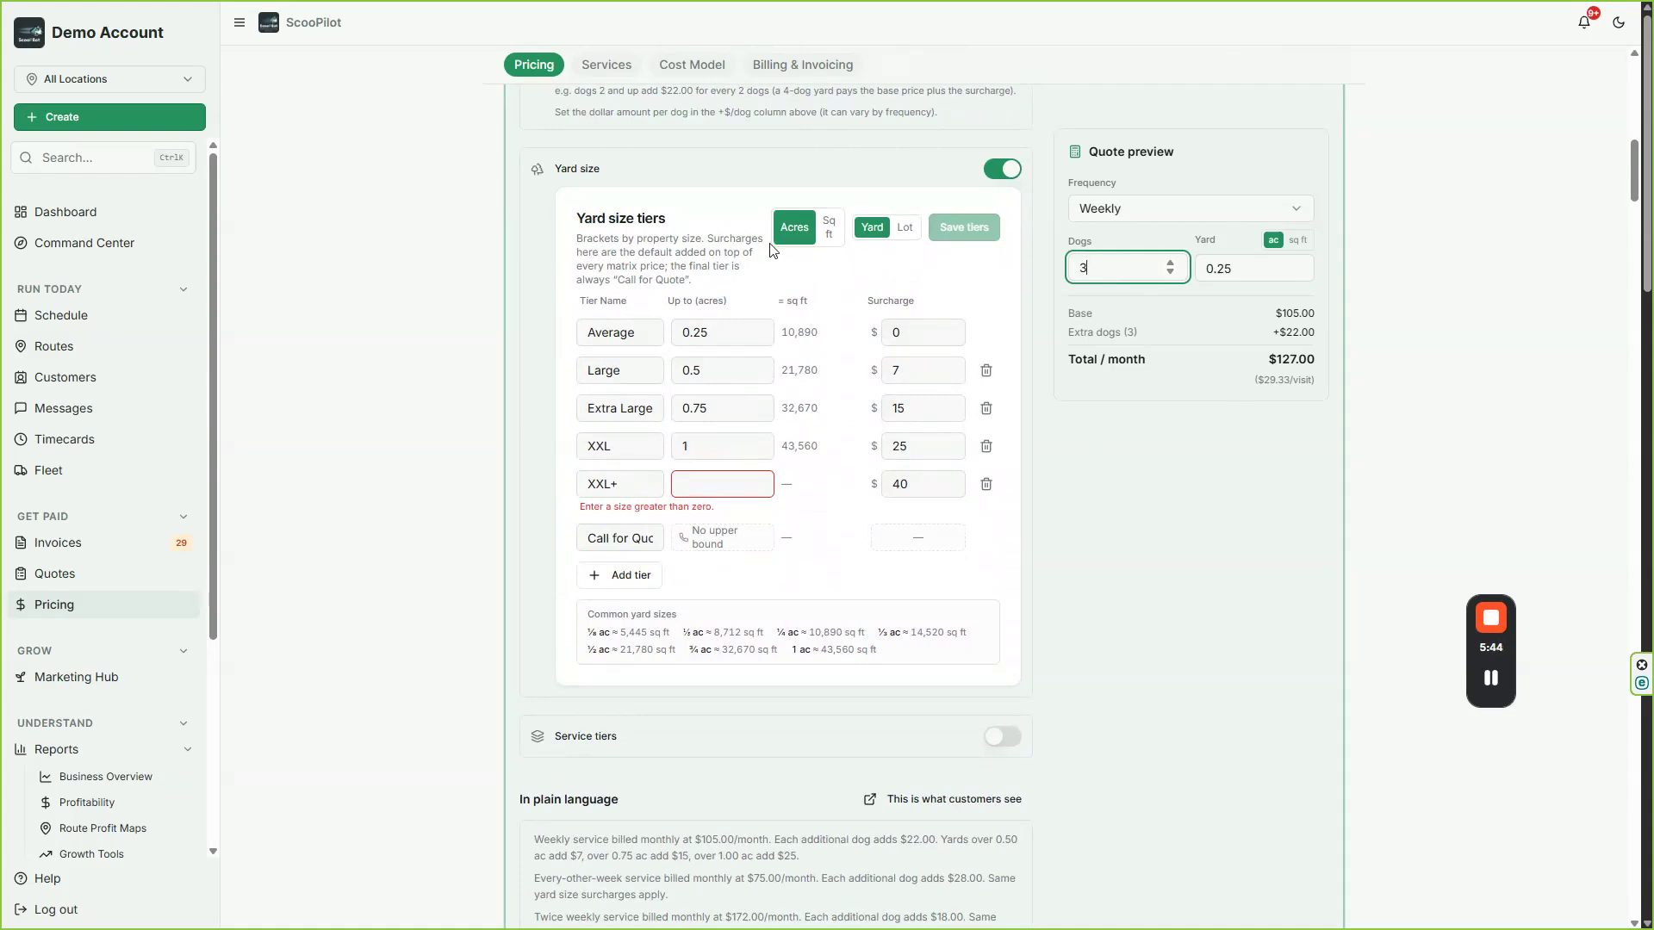
click(903, 228)
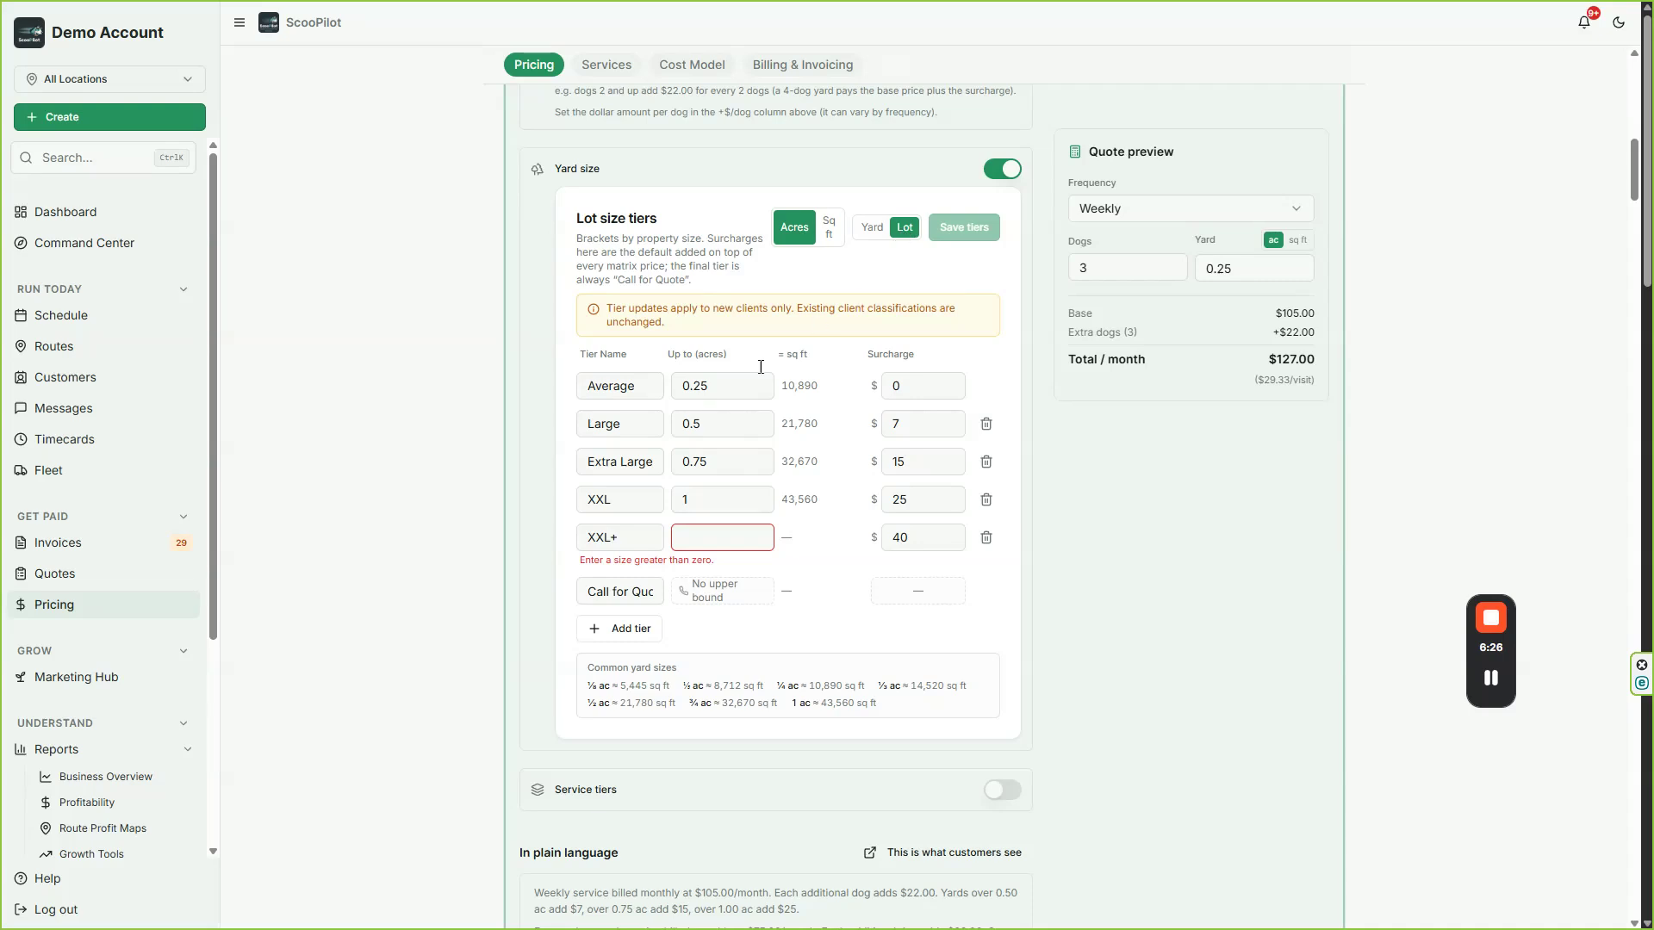
double_click(726, 383)
click(719, 431)
click(986, 538)
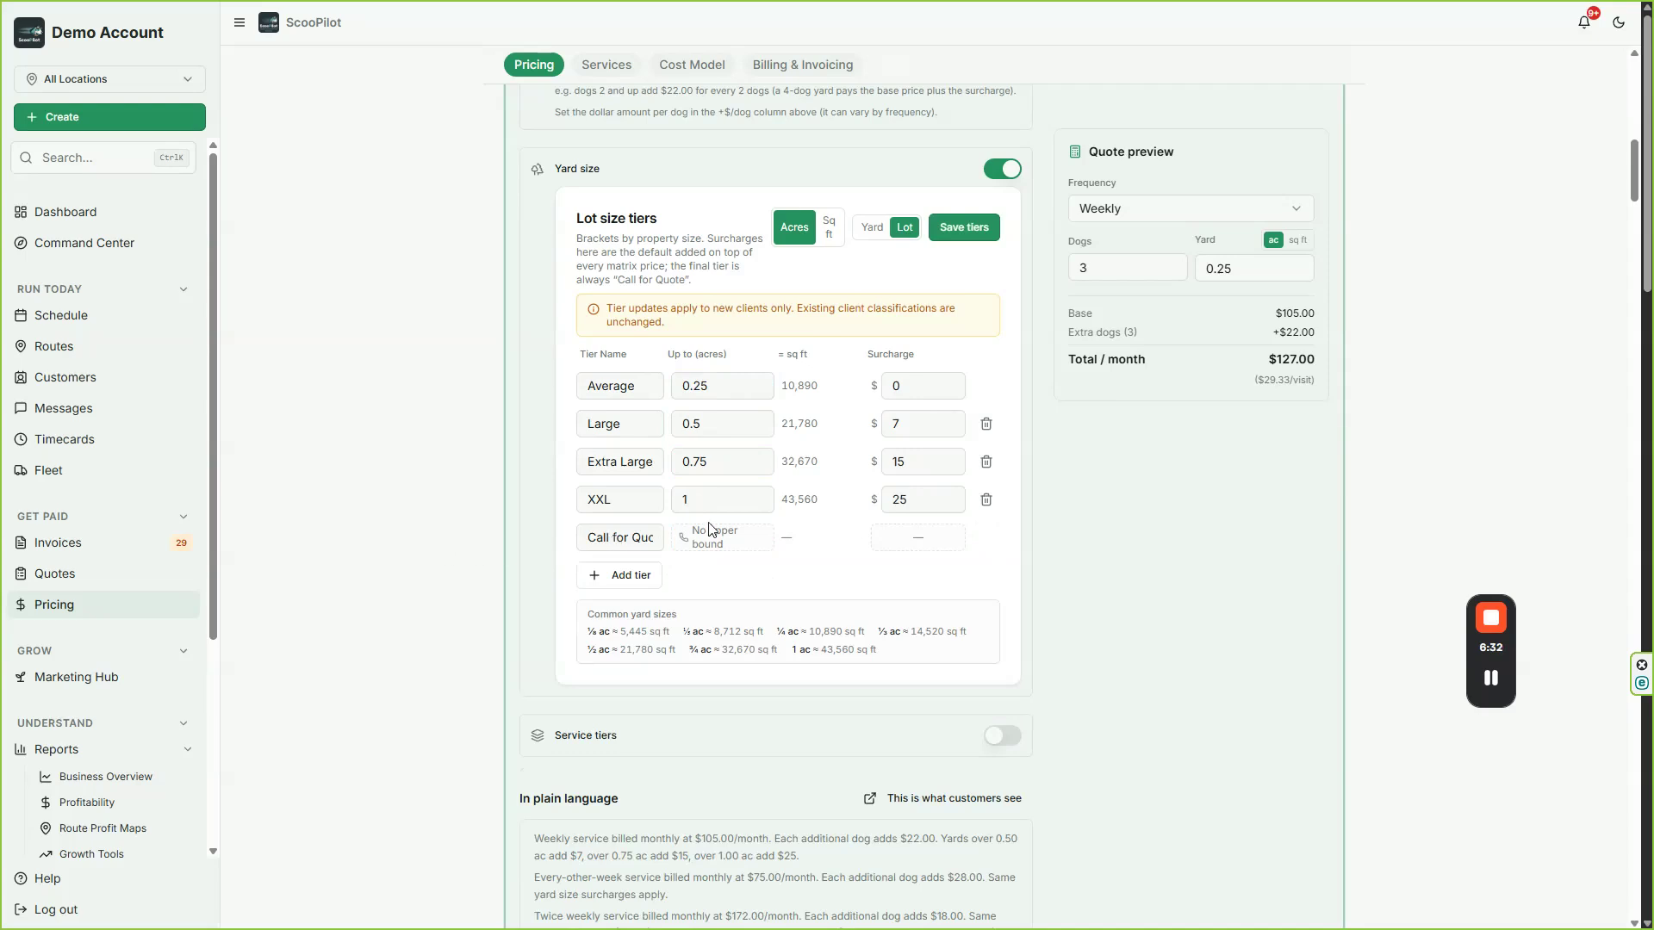
Step: Set the lot size surcharges to $30 for Large, $50 for Extra Large and $75 for XXL
drag(918, 425, 891, 428)
text(30)
drag(911, 463, 887, 473)
text(45)
key(BackSpace)
text(50)
click(887, 500)
double_click(888, 500)
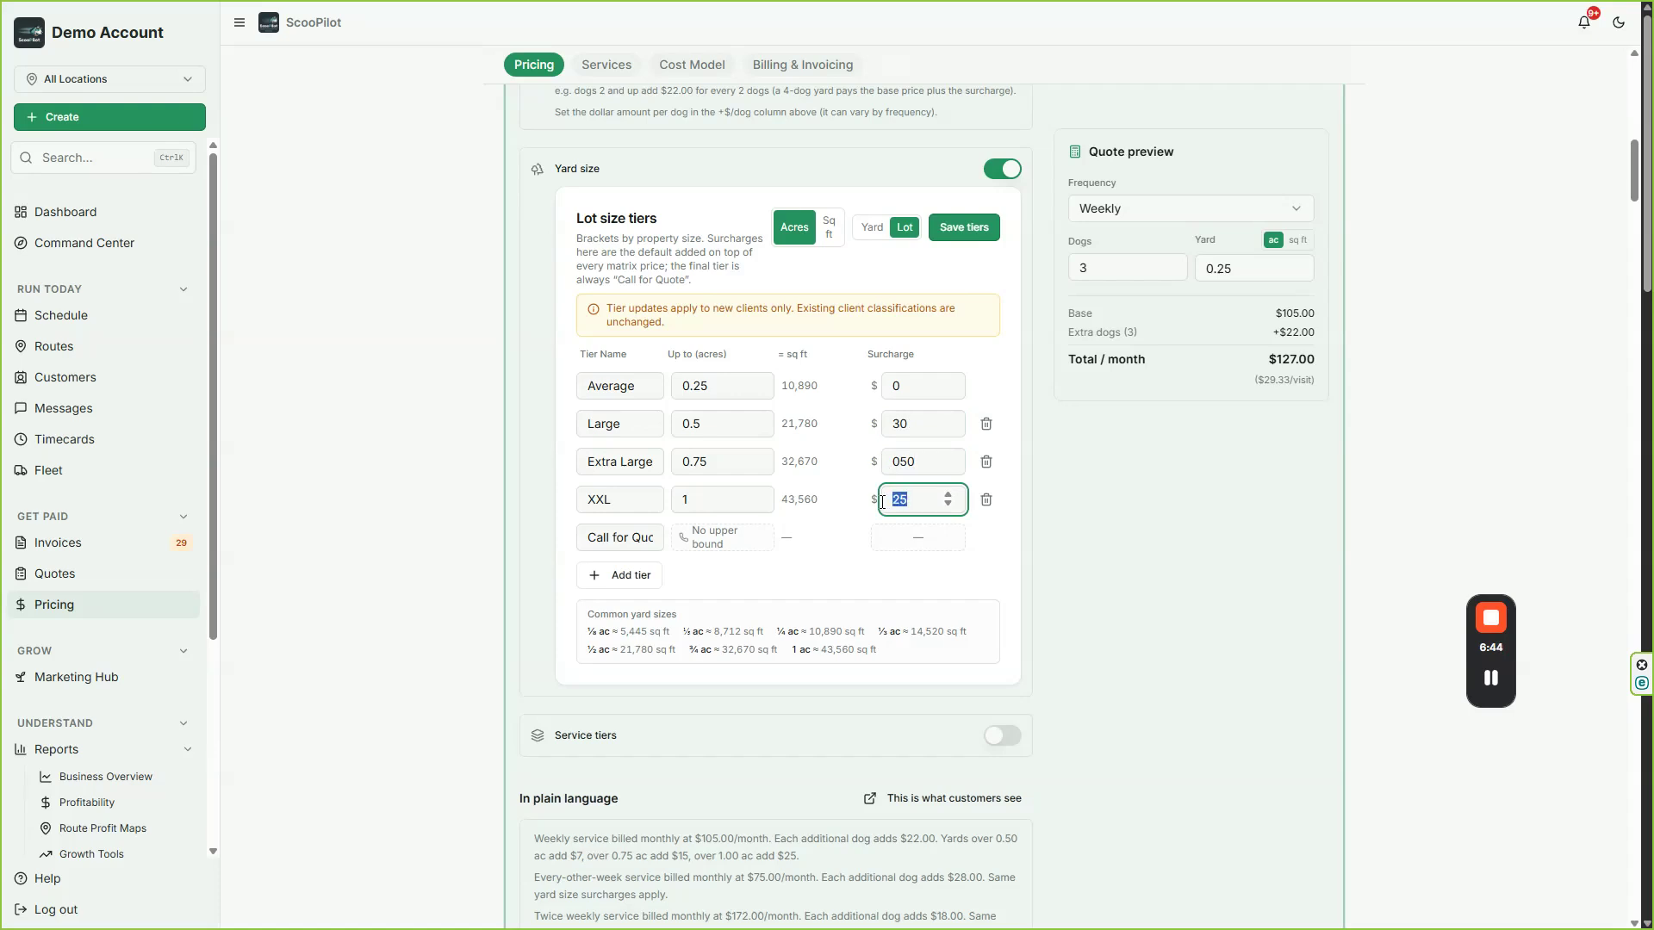
text(75)
click(944, 630)
scroll(944, 706, down, 3)
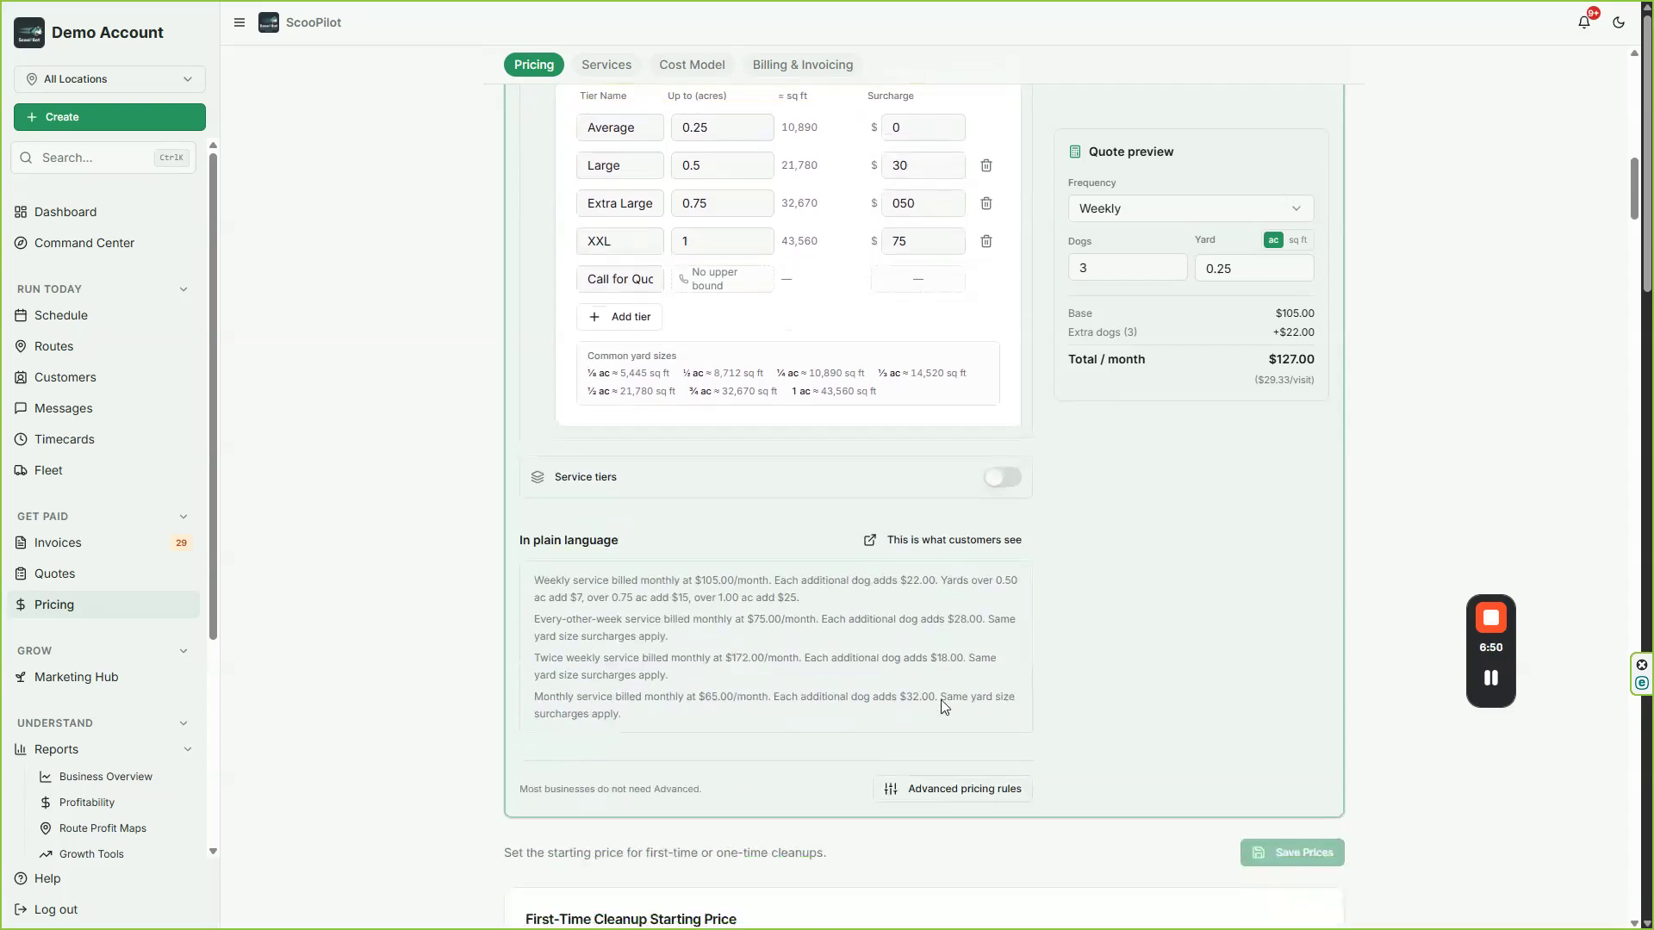
Step: Enable service tiers and add a third tier, Best, alongside Good and Better
click(1001, 479)
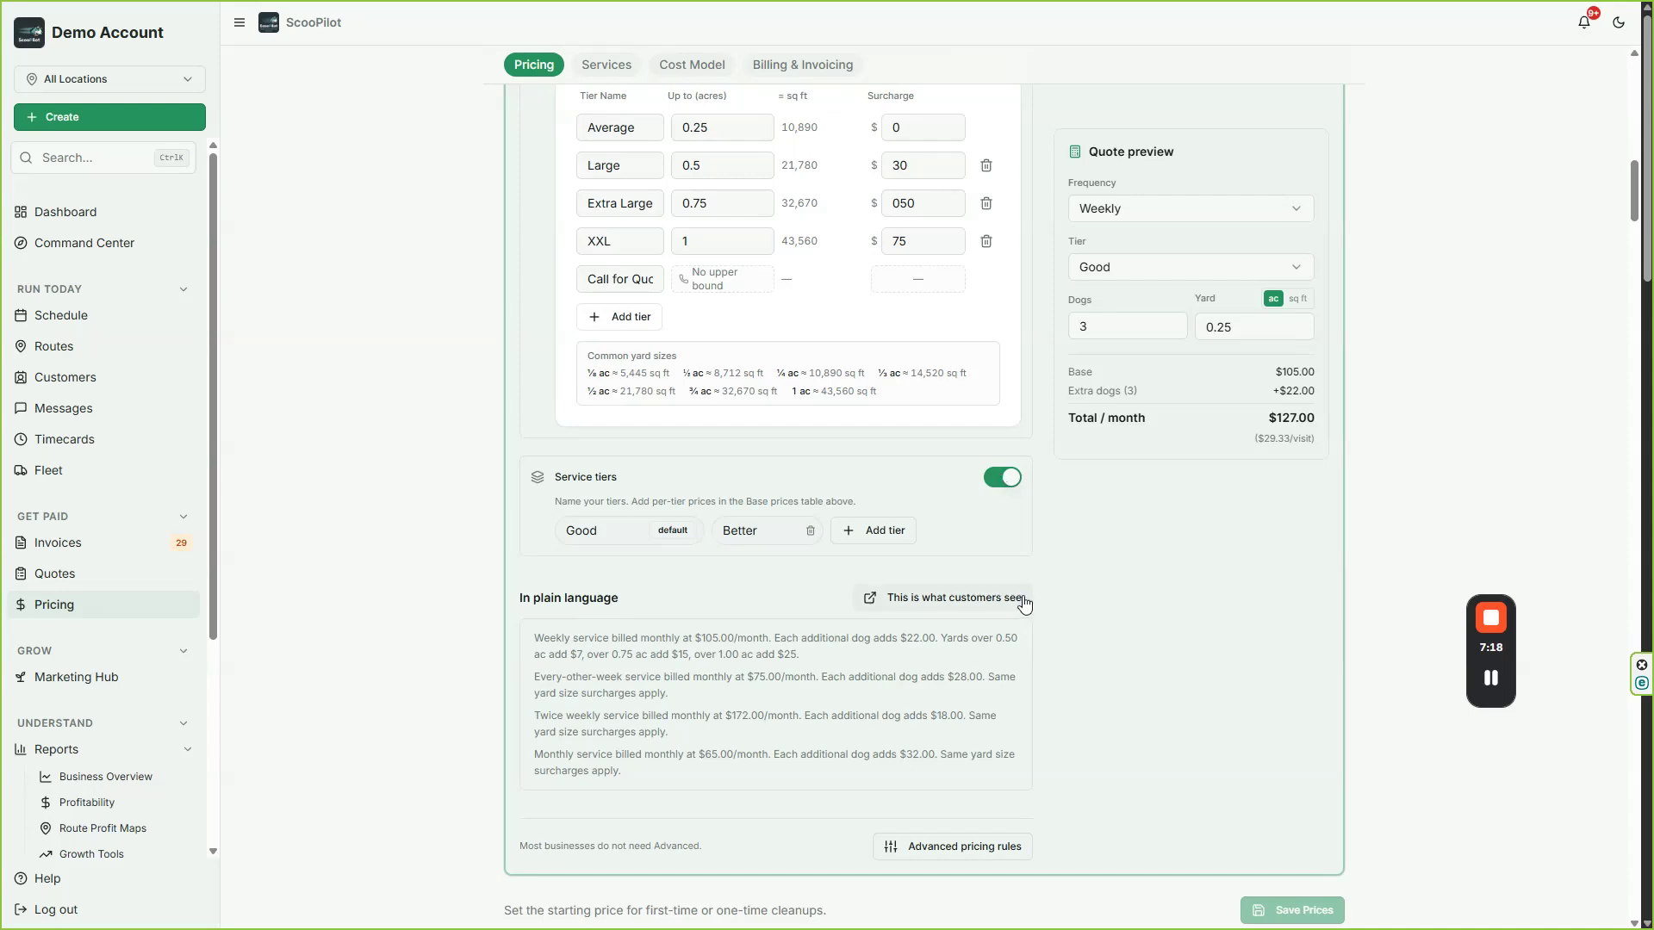
click(875, 532)
scroll(801, 561, up, 6)
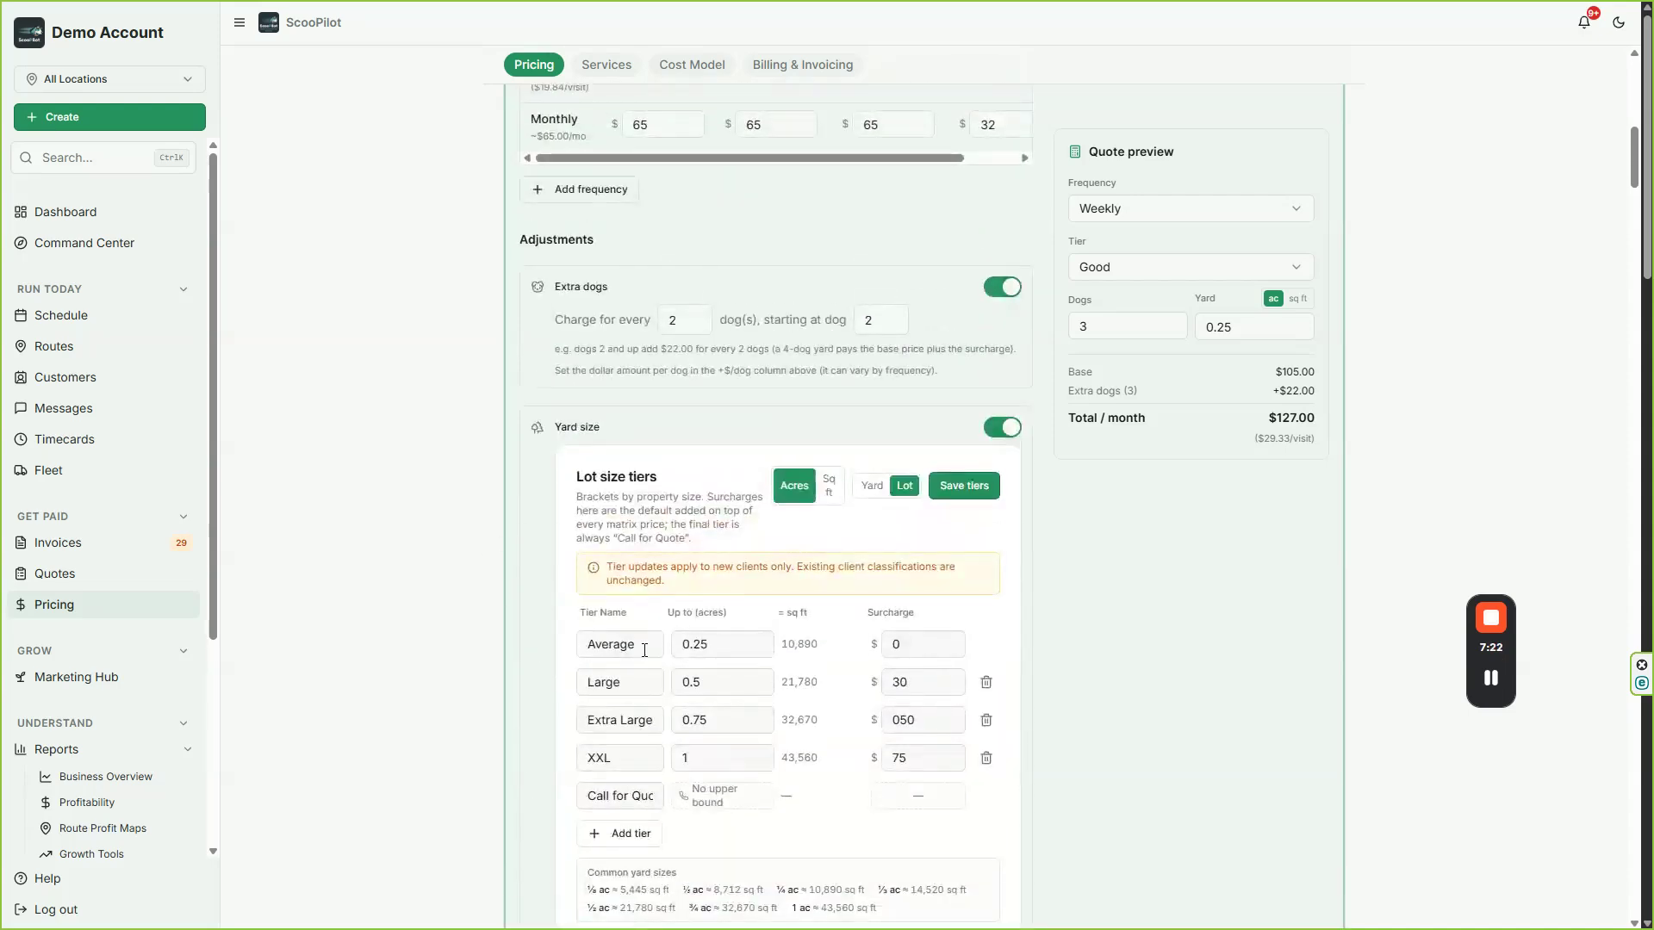
Step: Set the Weekly base prices to $125 for Better and $150 for Best, and the Bi-weekly prices to $90 and $110
scroll(845, 620, up, 5)
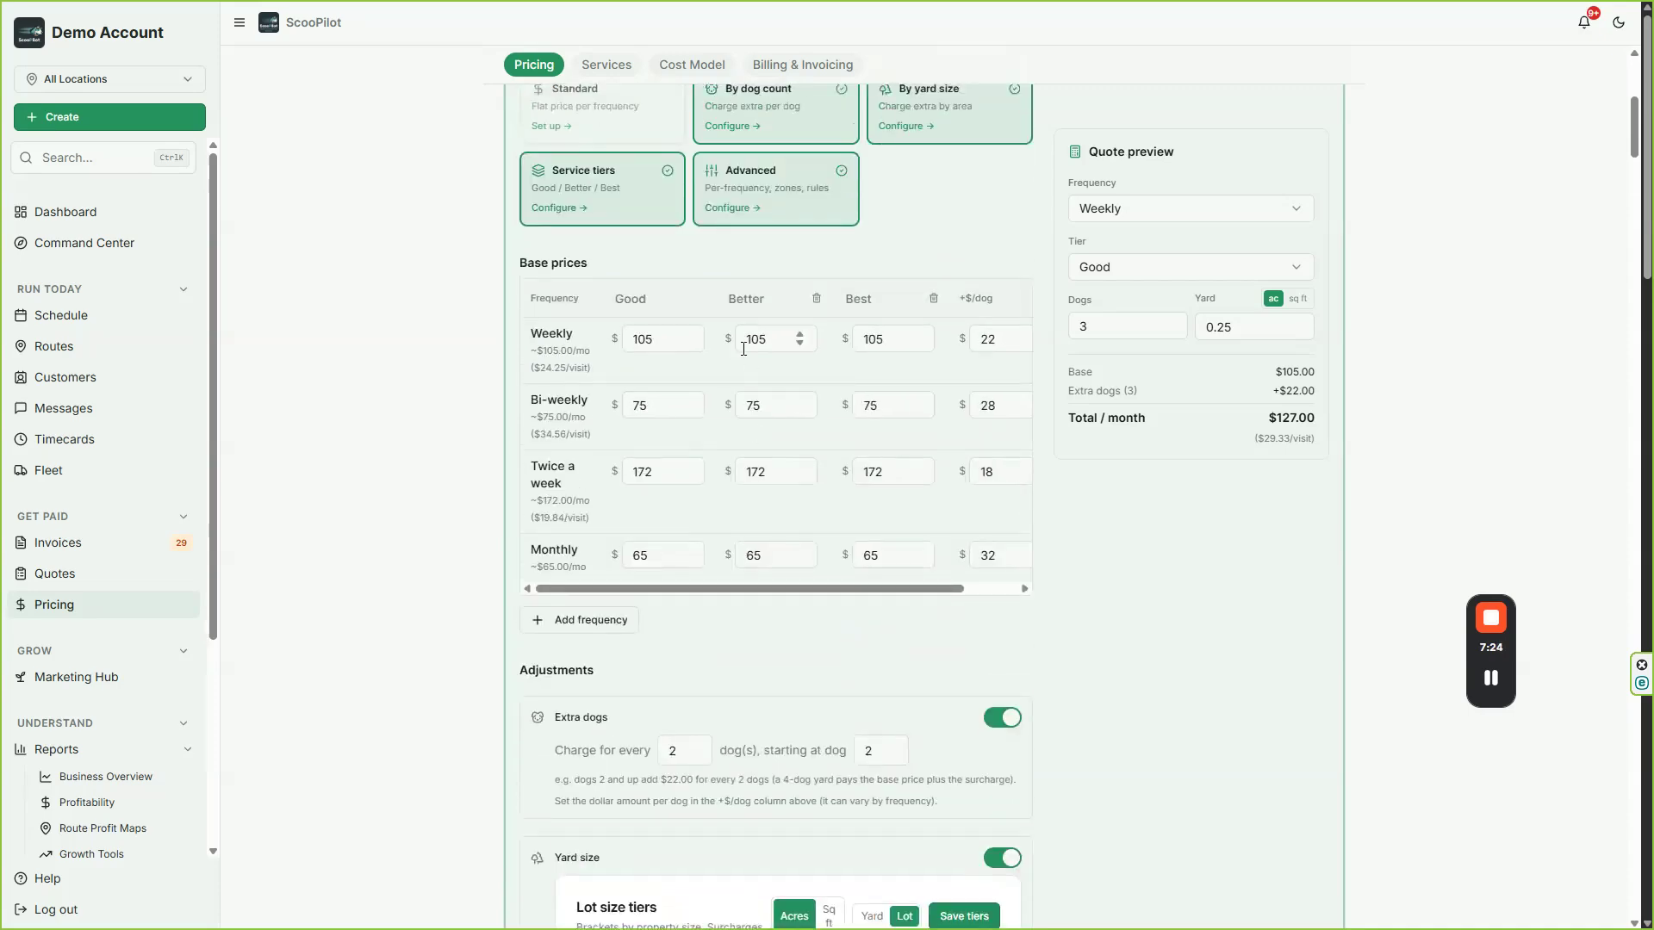
drag(742, 341, 780, 340)
text(125)
drag(883, 338, 860, 343)
text(150)
drag(765, 405, 745, 411)
text(90)
drag(896, 403, 851, 414)
text(110)
Step: Set the Twice a week prices to $220 for Better and $280 for Best, and the Monthly prices to $100 and $125
mouse_move(764, 475)
mouse_down()
mouse_move(732, 486)
mouse_move(774, 465)
mouse_up()
click(733, 480)
click(746, 470)
text(220)
key(Tab)
text(280)
click(765, 558)
drag(765, 559, 744, 564)
text(100)
drag(880, 557, 842, 563)
text(125)
Step: Delete the Best tier from the base prices table
click(882, 600)
click(933, 298)
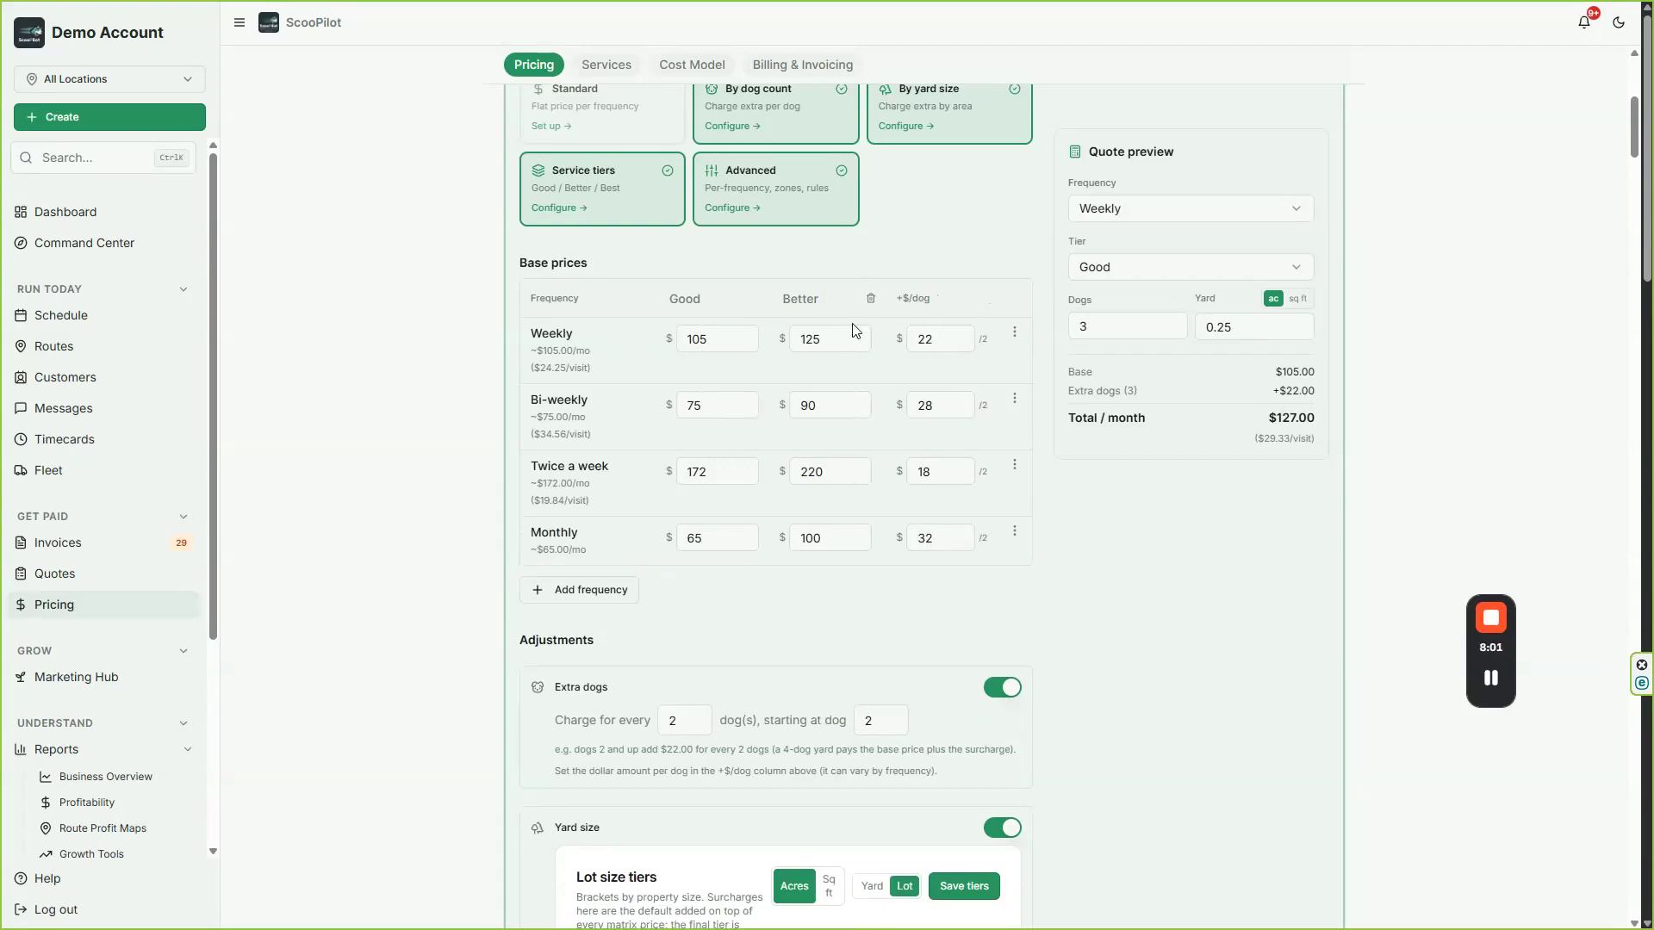
scroll(831, 711, down, 3)
scroll(832, 711, down, 9)
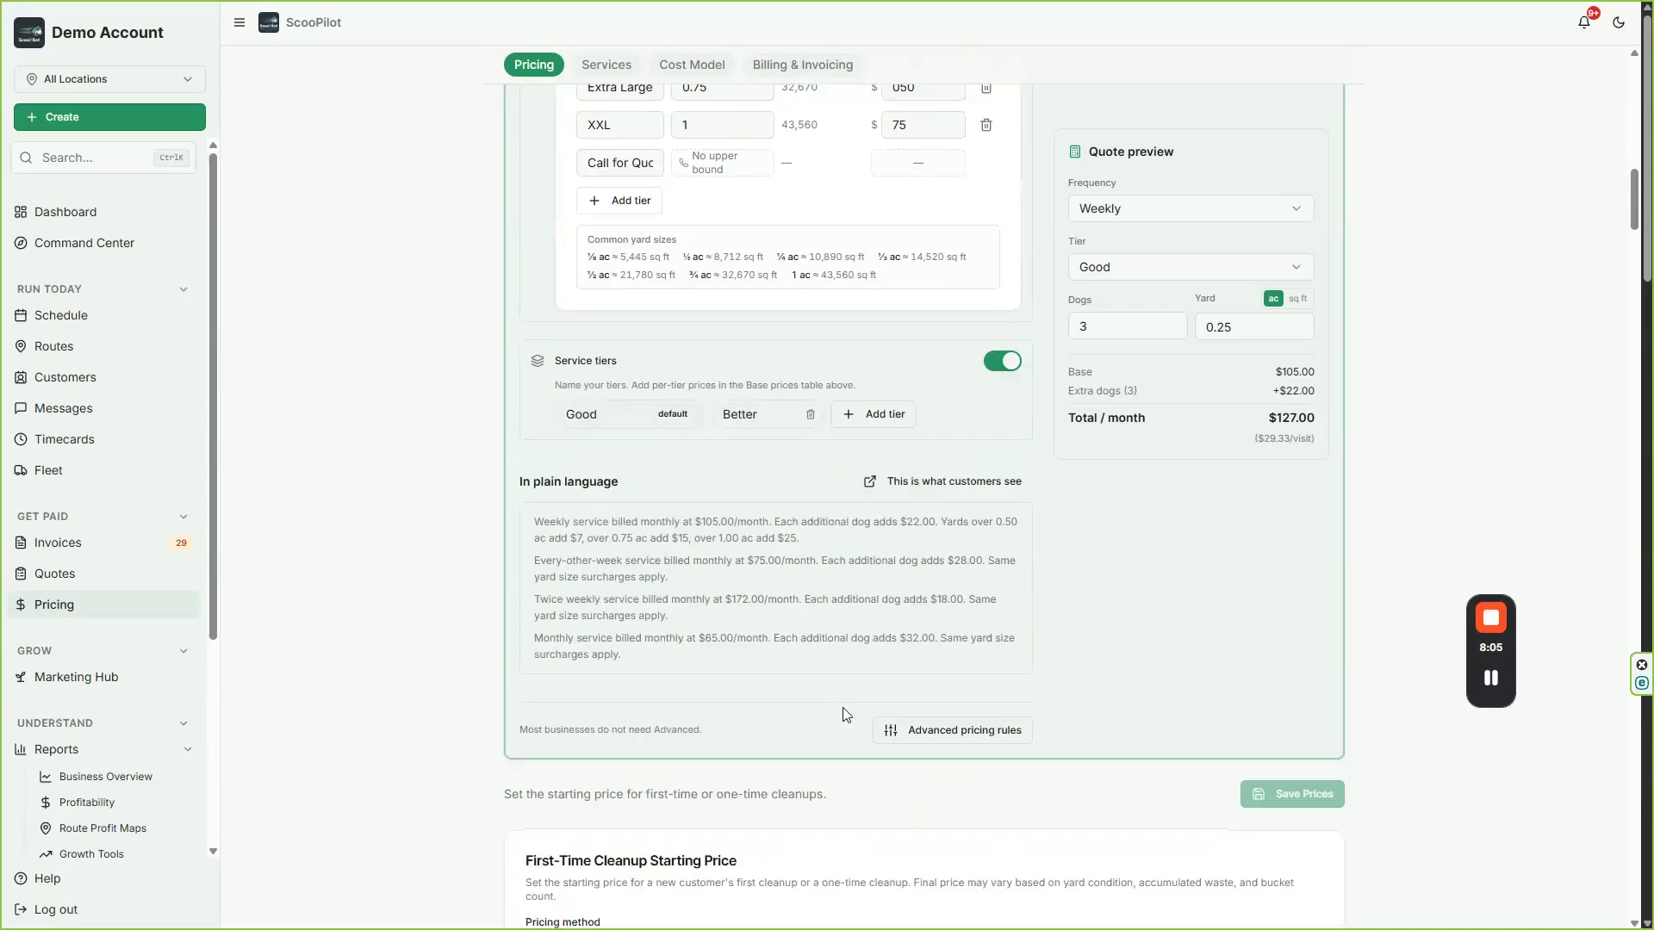
Step: Apply the updated prices to new clients only
scroll(1189, 669, up, 15)
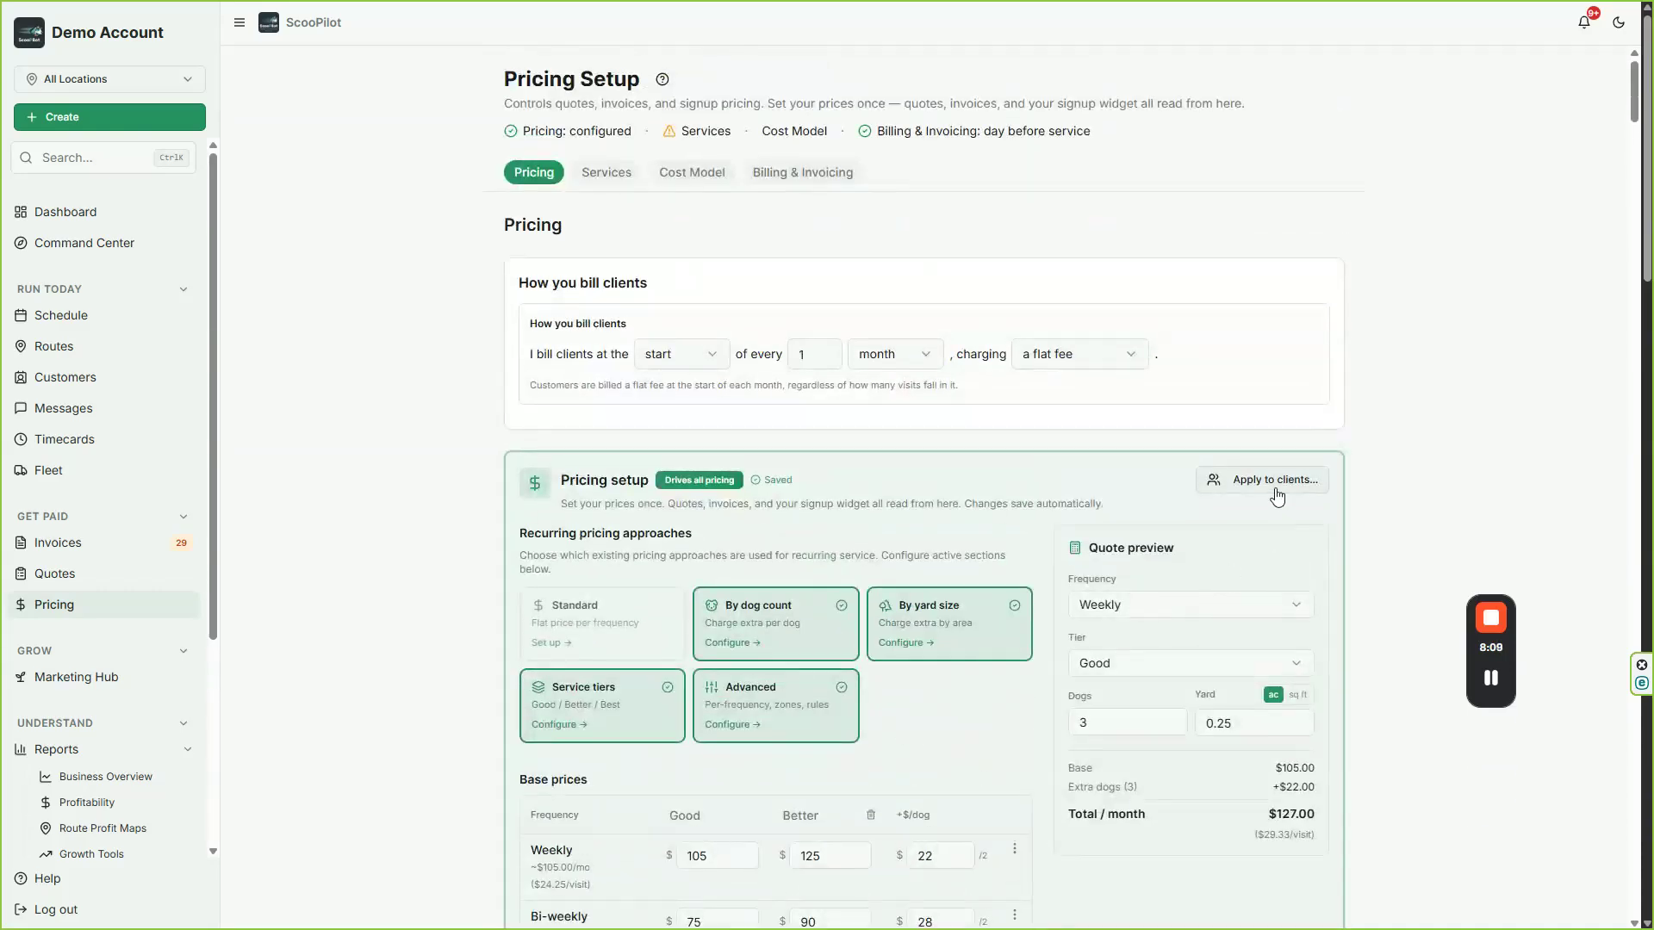
click(1275, 486)
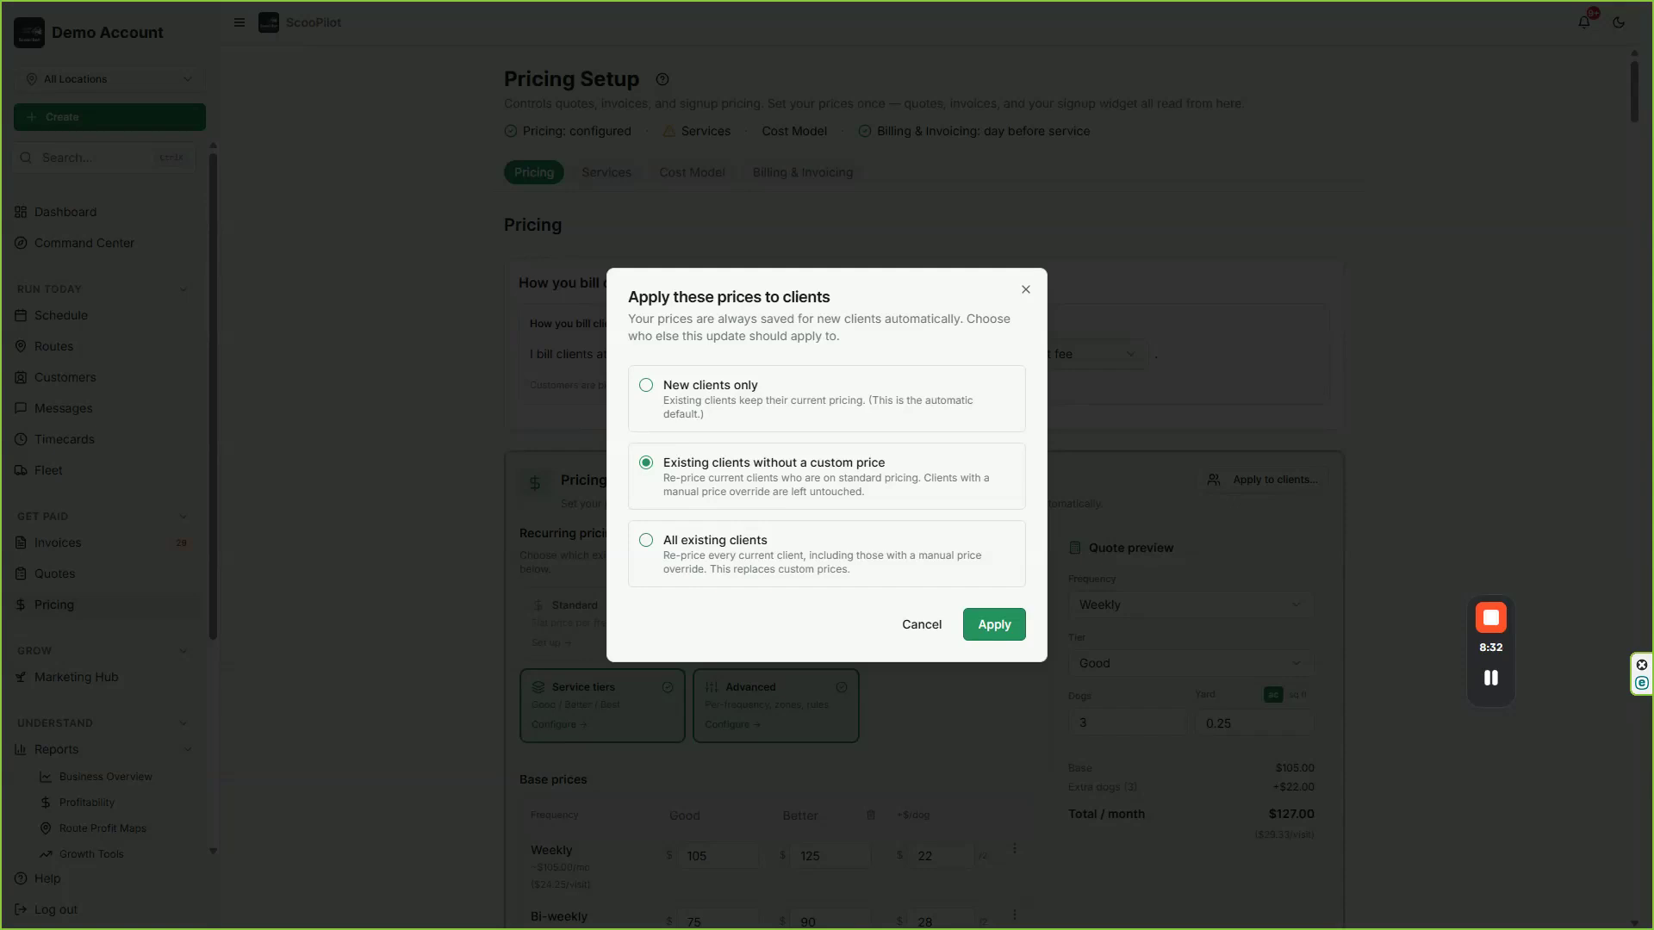
click(646, 395)
click(982, 626)
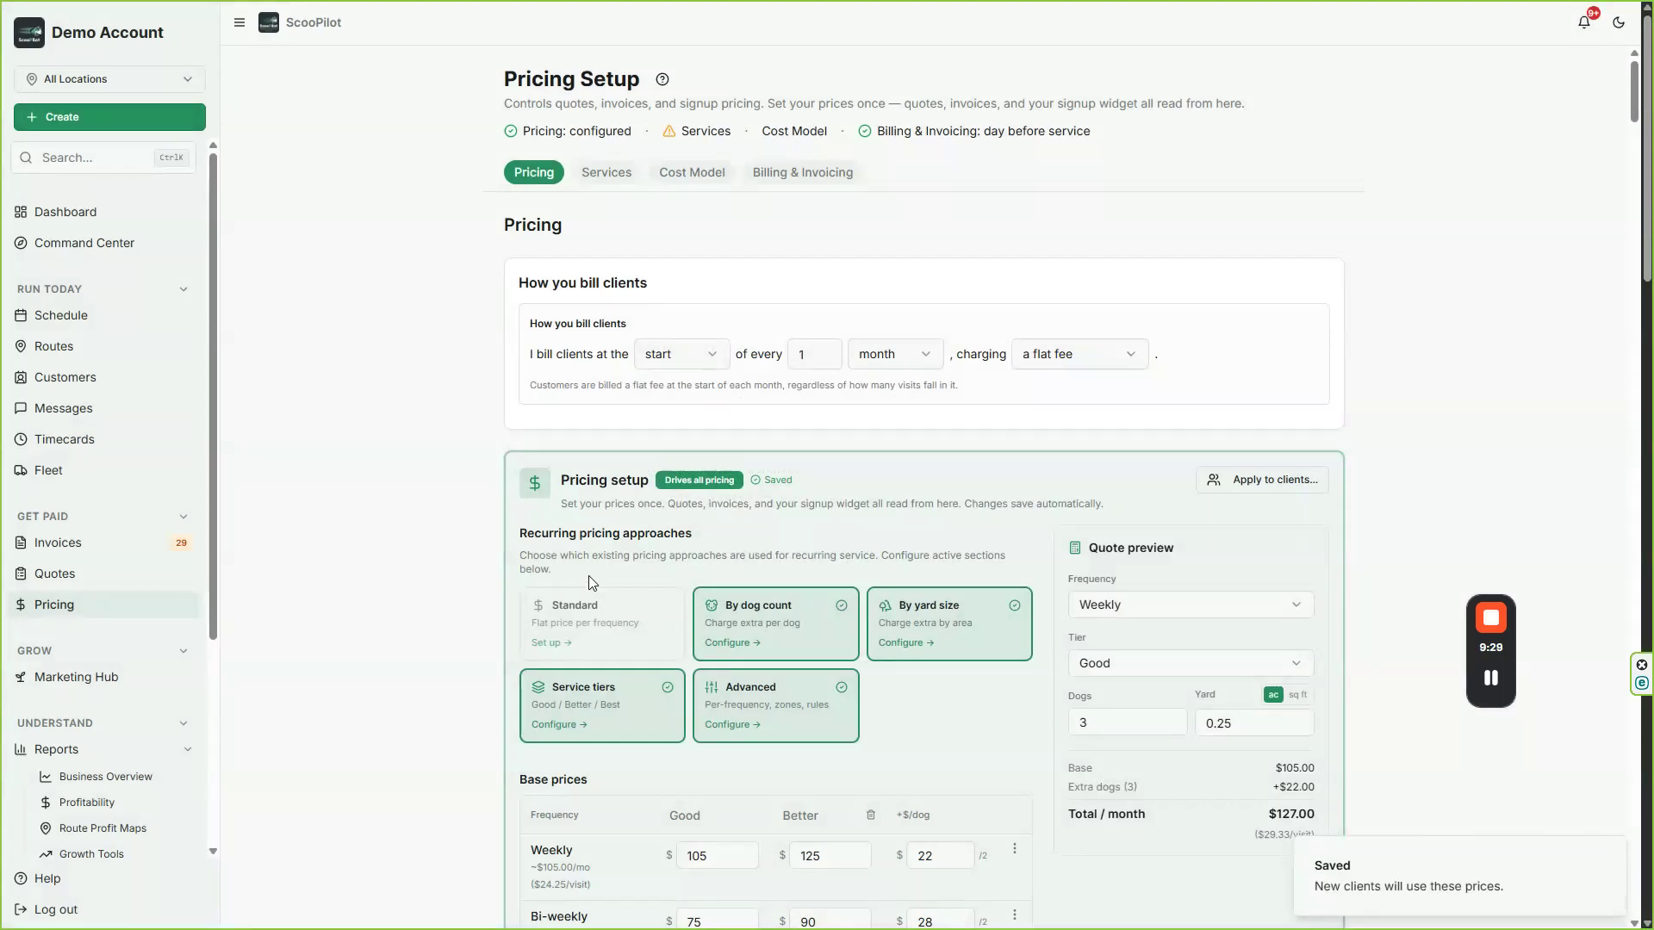
Step: Price first-time cleanups per 5-gallon bucket, with a $65 starting price and $25 for each additional bucket or portion
scroll(601, 591, down, 8)
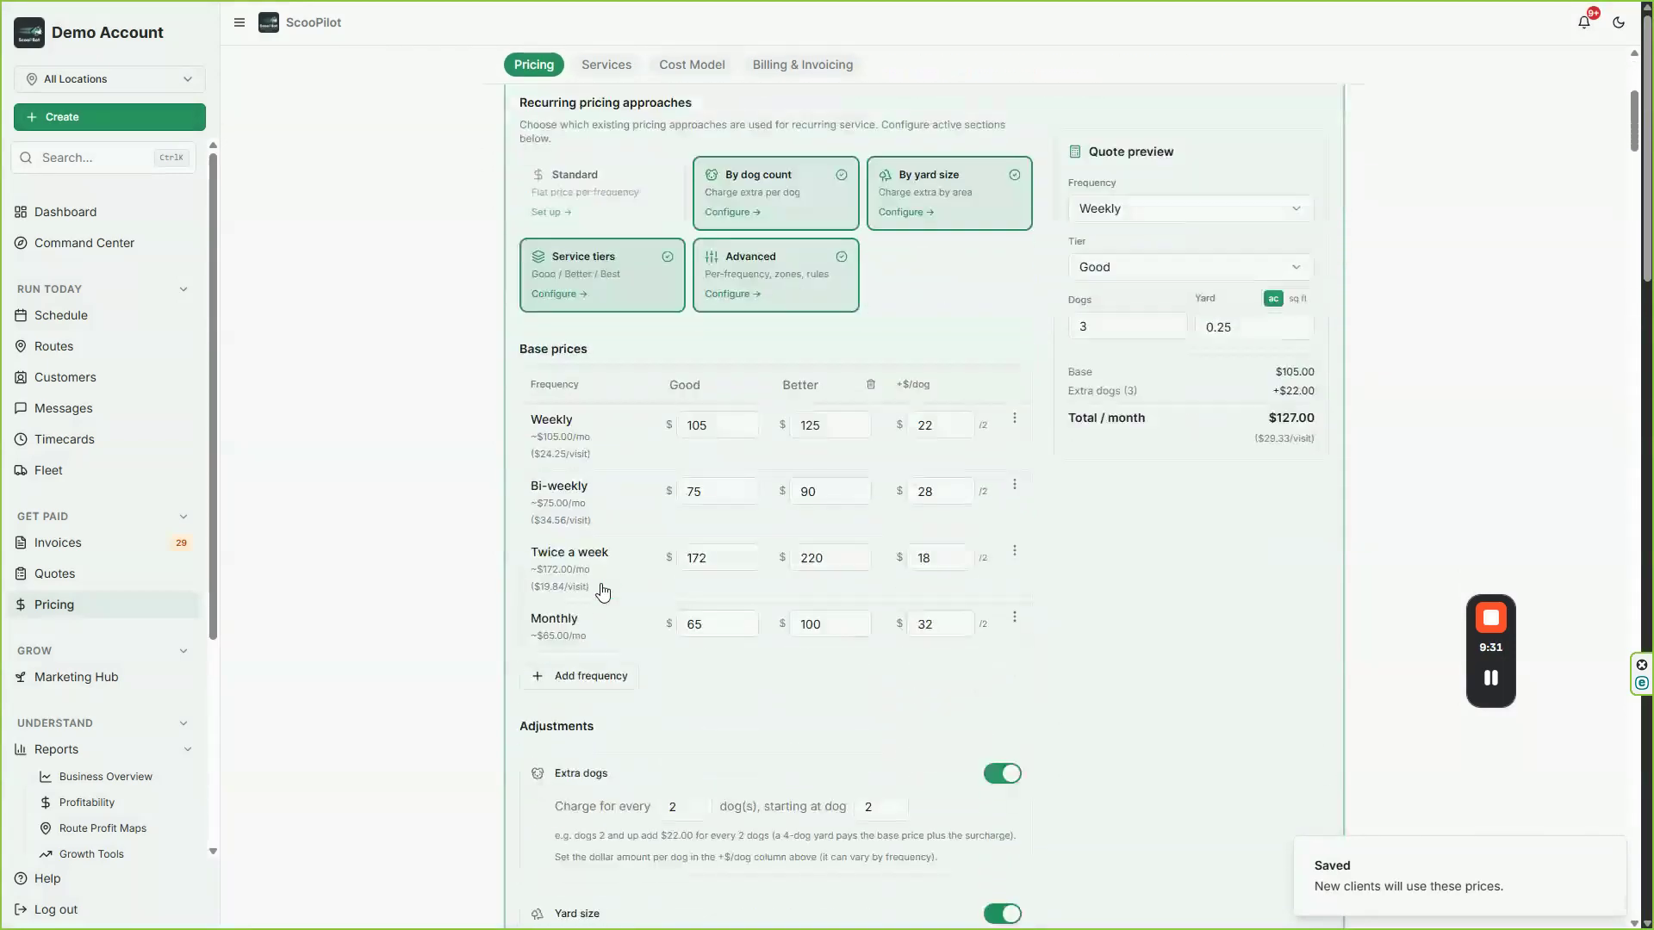
scroll(601, 591, down, 12)
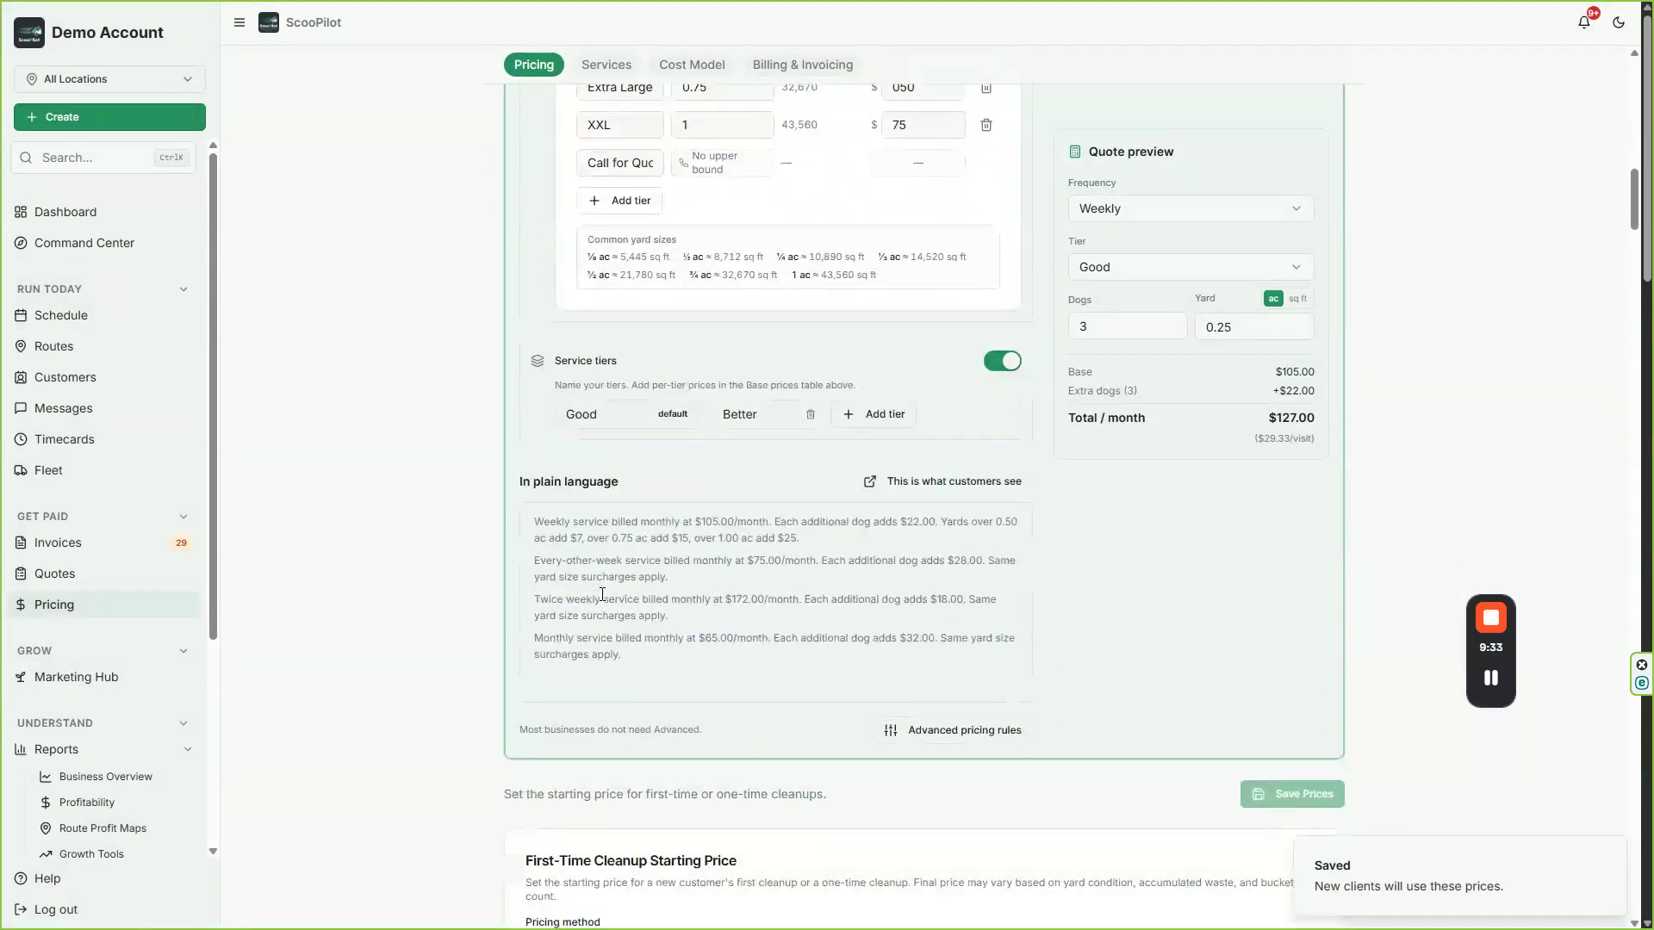
scroll(601, 594, down, 3)
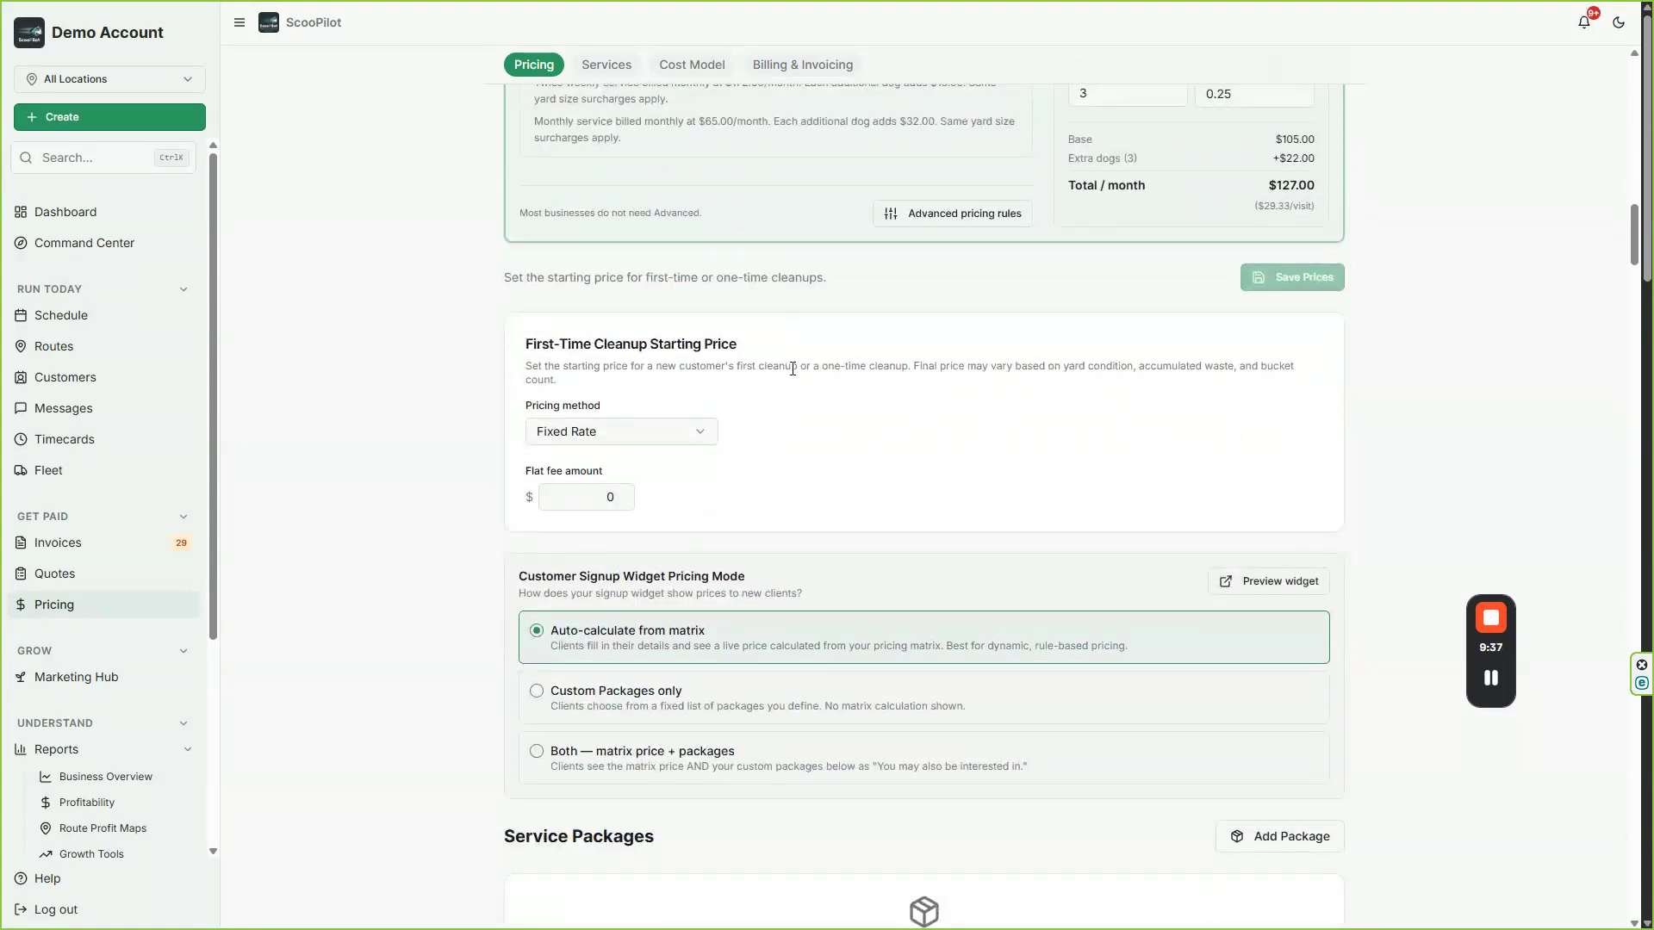
click(617, 440)
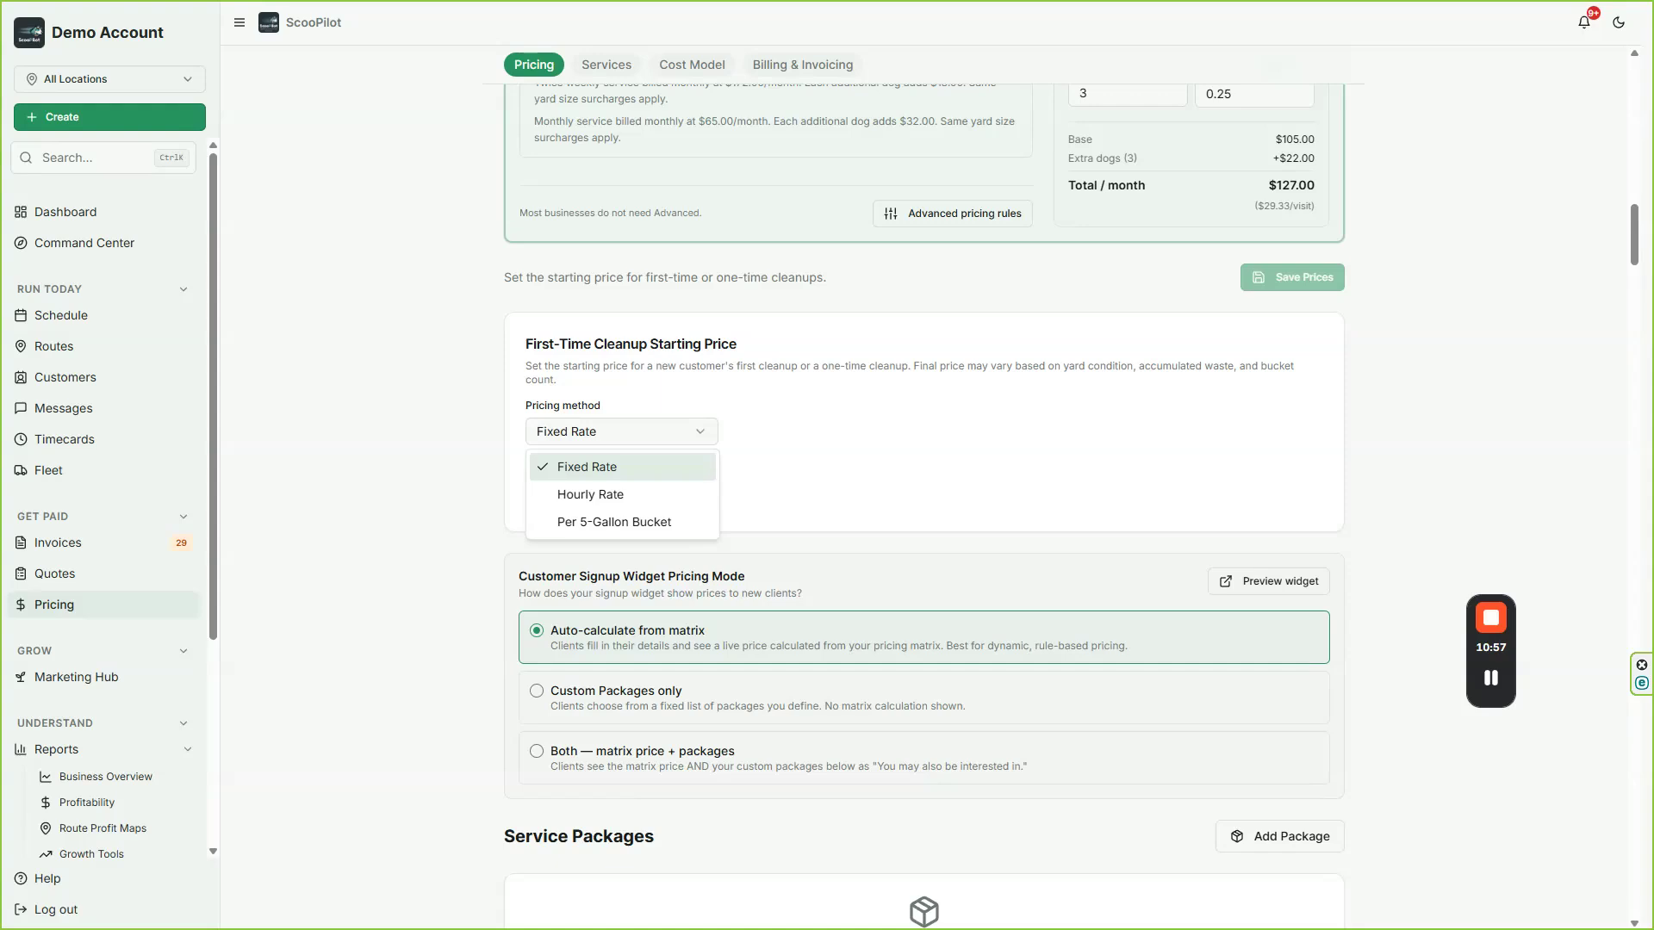
click(569, 522)
click(601, 531)
text(65)
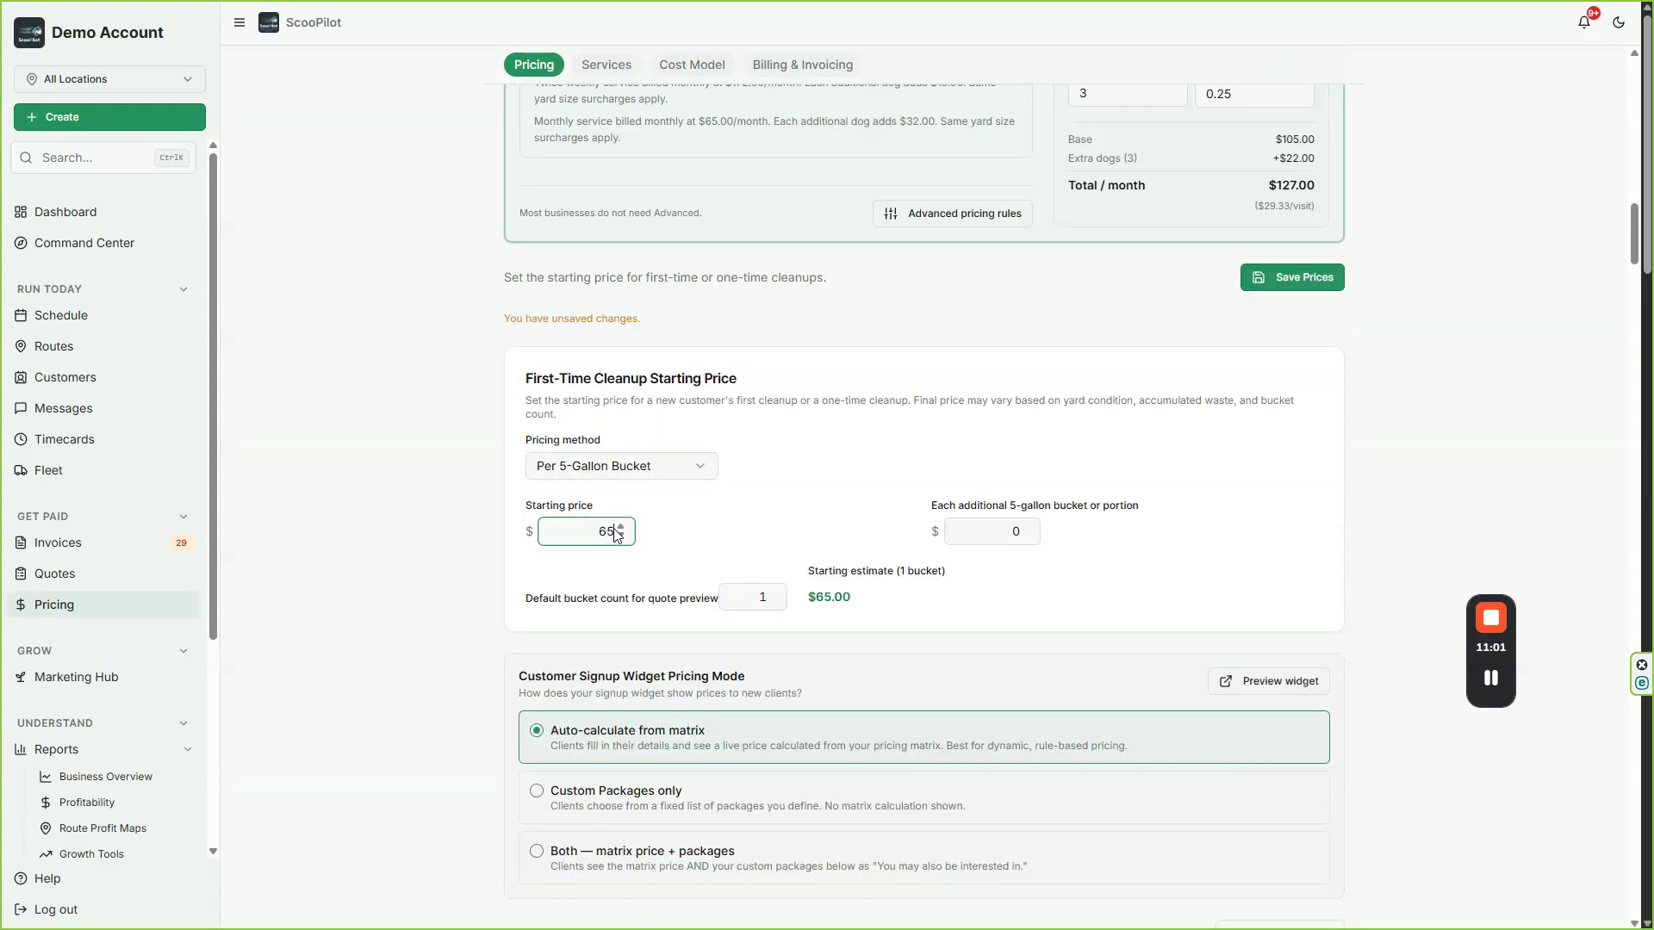
click(1025, 532)
text(25)
click(770, 463)
Step: Save the first-time cleanup prices
scroll(491, 671, down, 3)
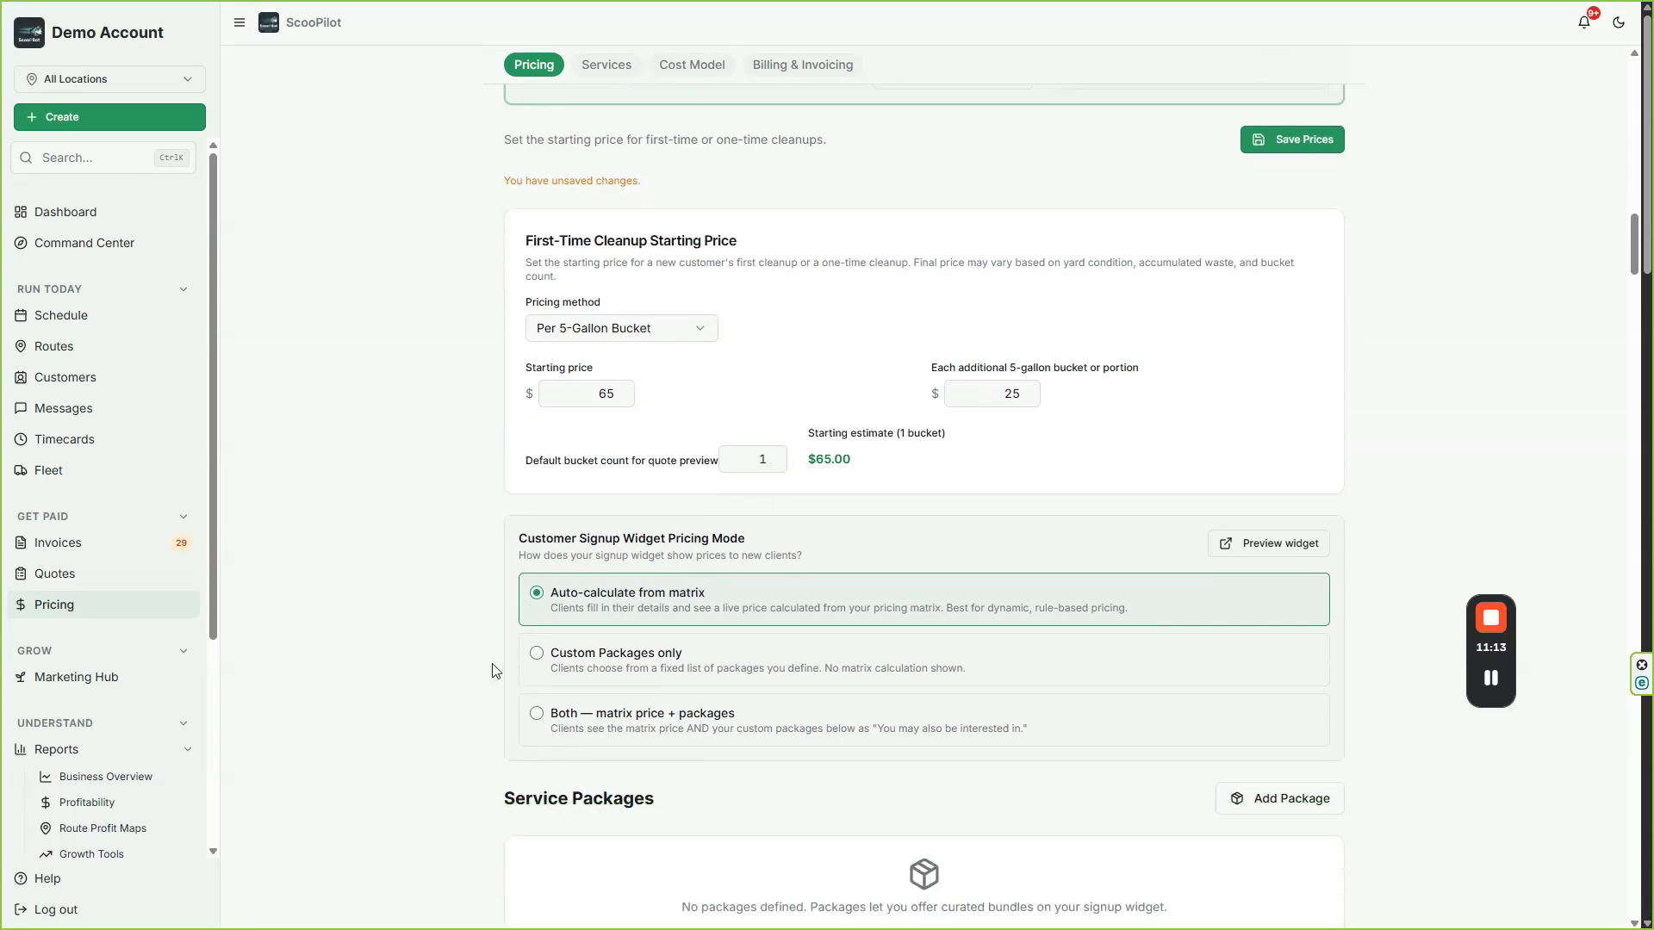
scroll(482, 671, down, 3)
scroll(478, 676, up, 6)
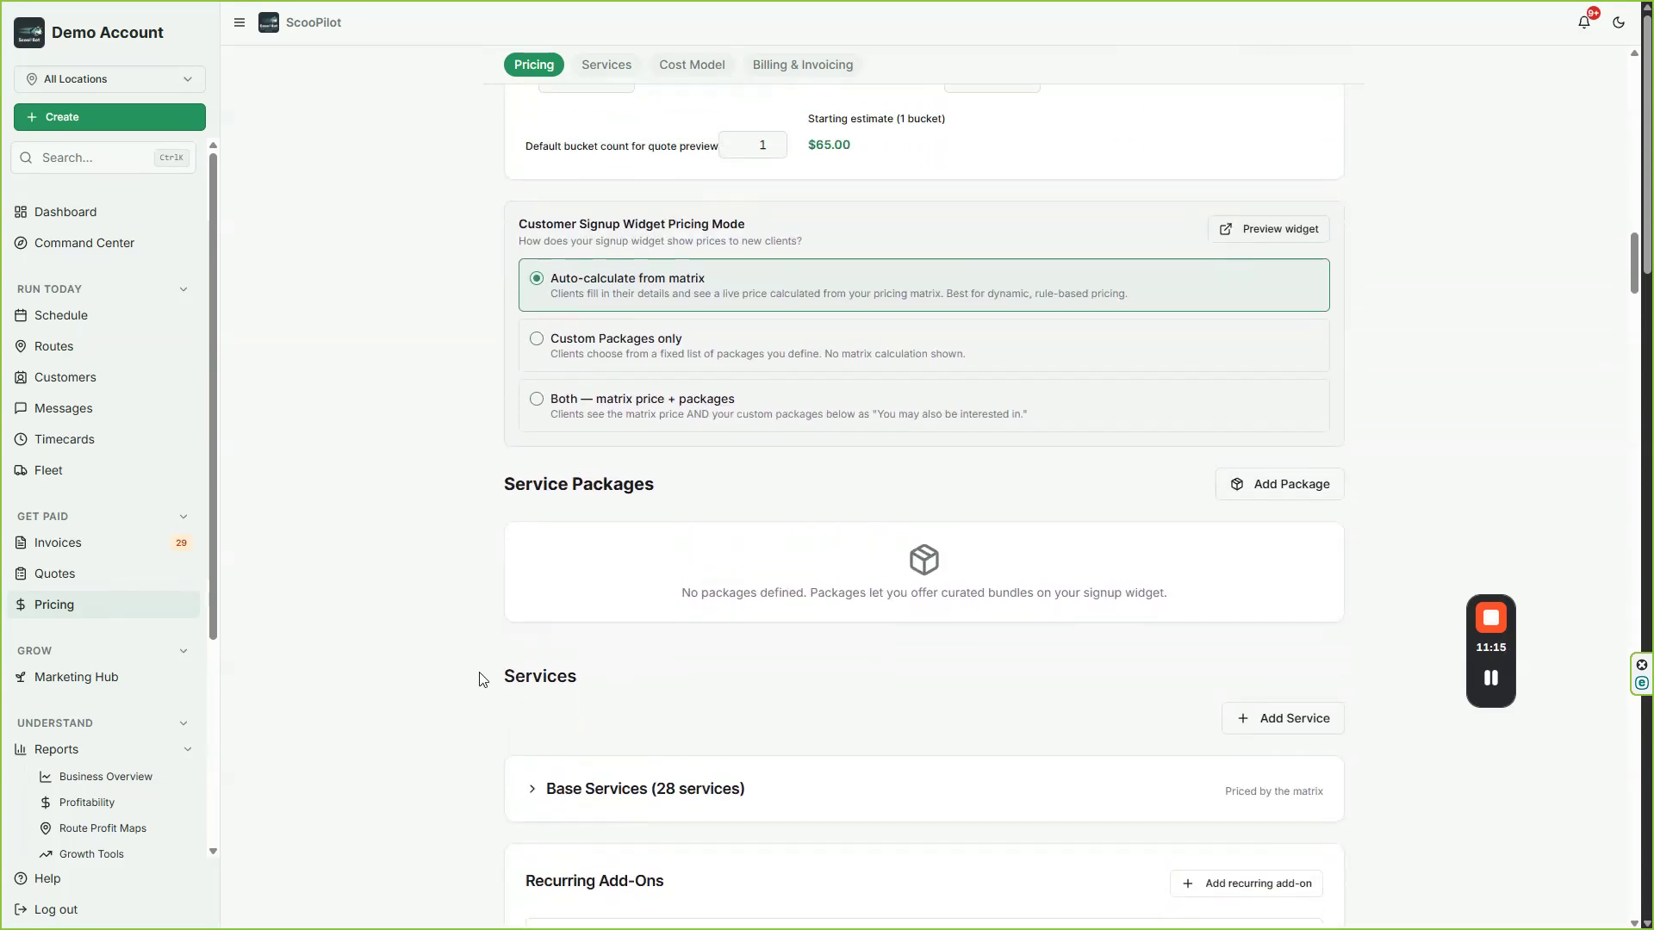
scroll(493, 617, up, 2)
click(1294, 452)
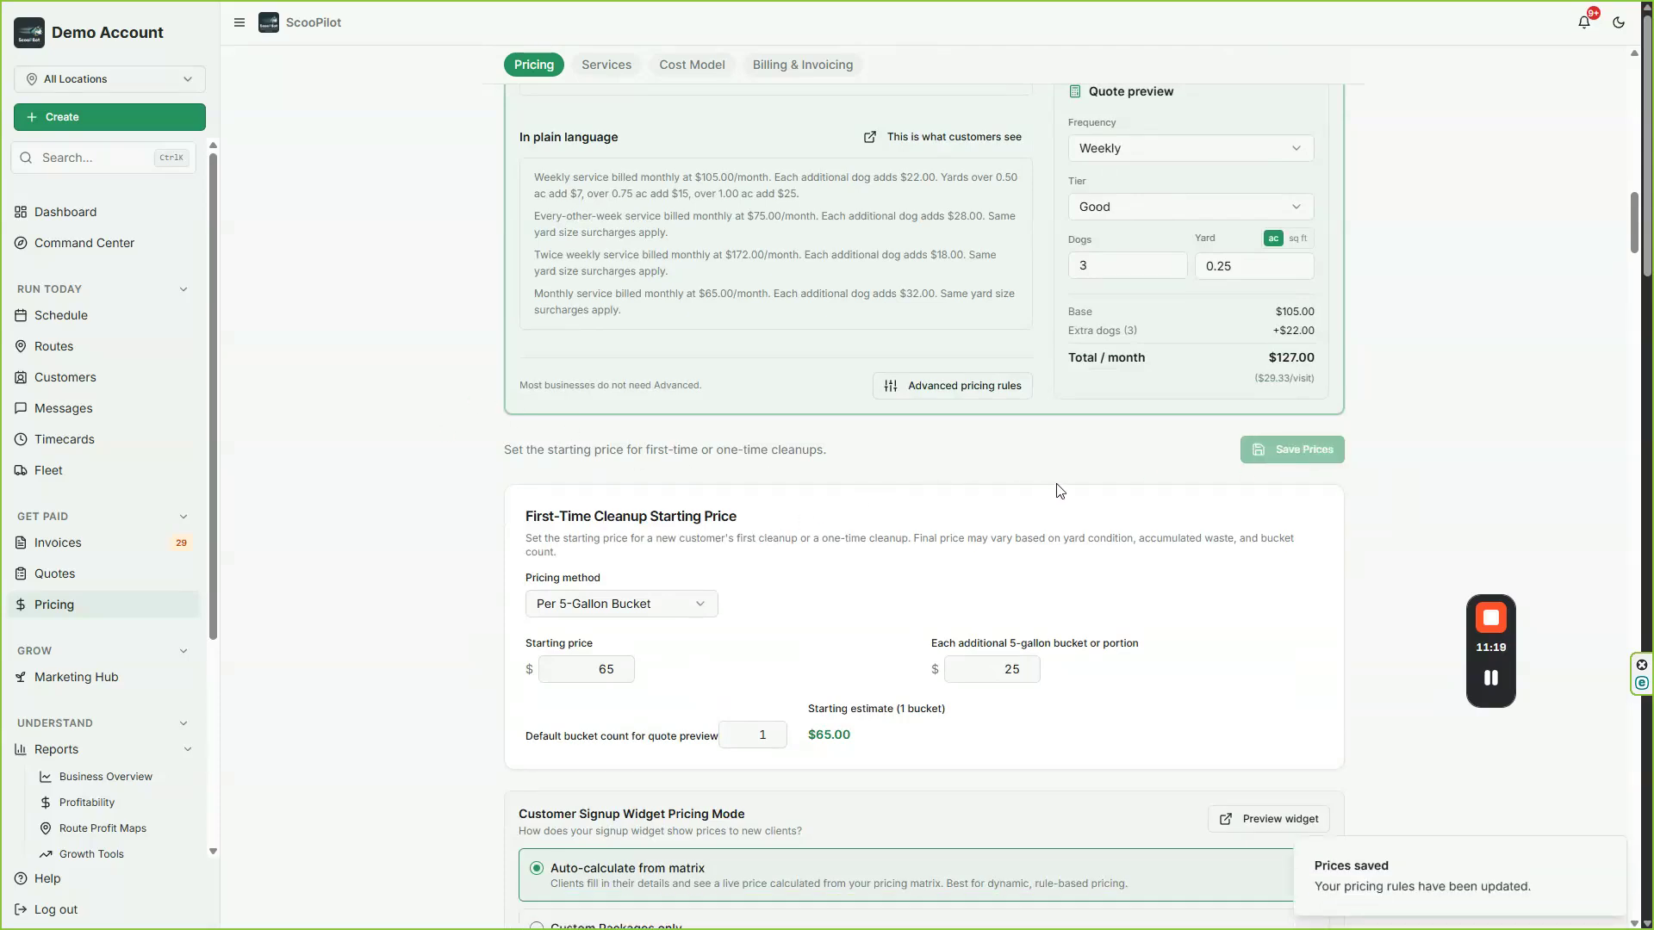
Step: Start a new service package with One-Time frequency and a package price of $990.00
scroll(814, 632, down, 2)
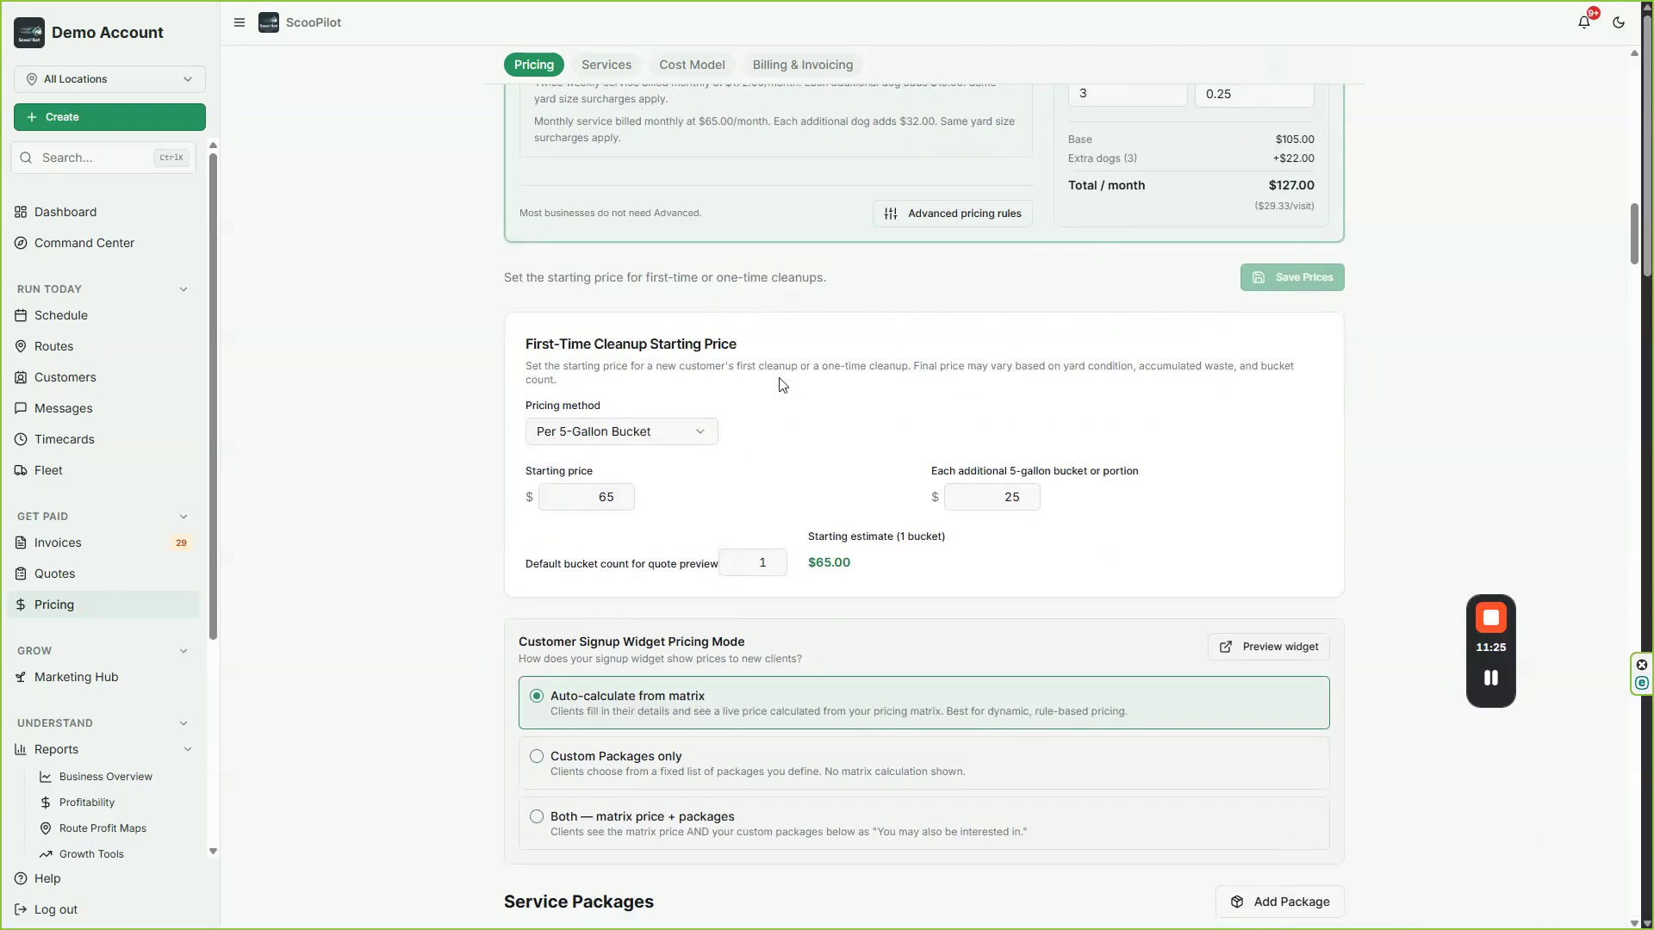
scroll(800, 420, down, 3)
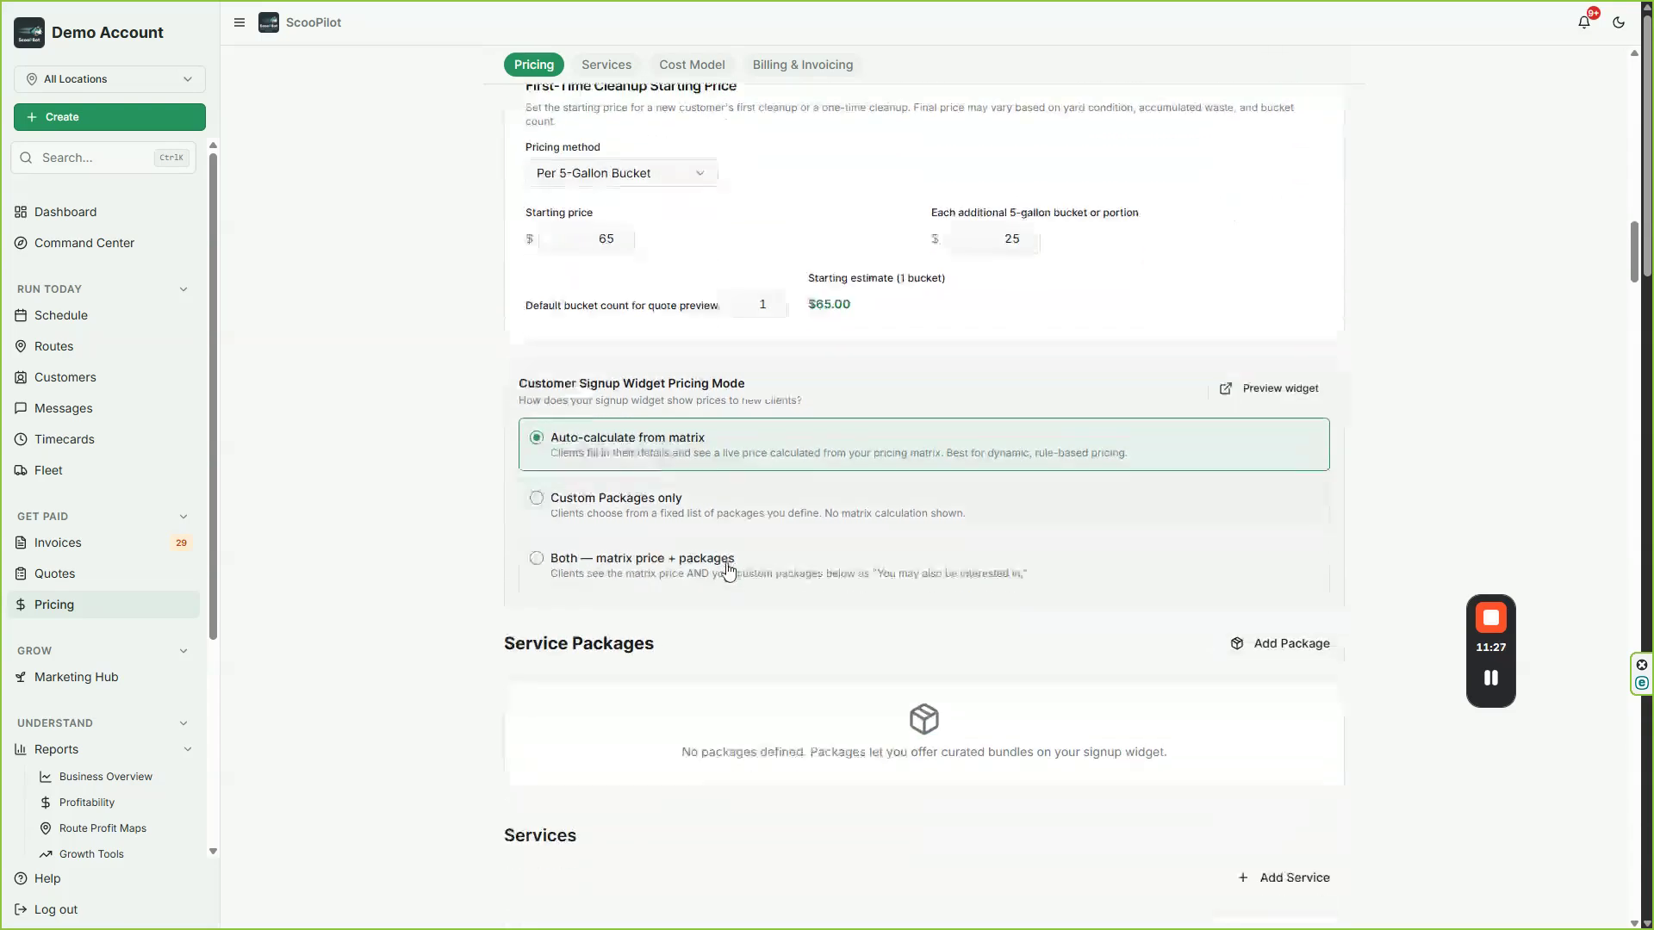
click(586, 495)
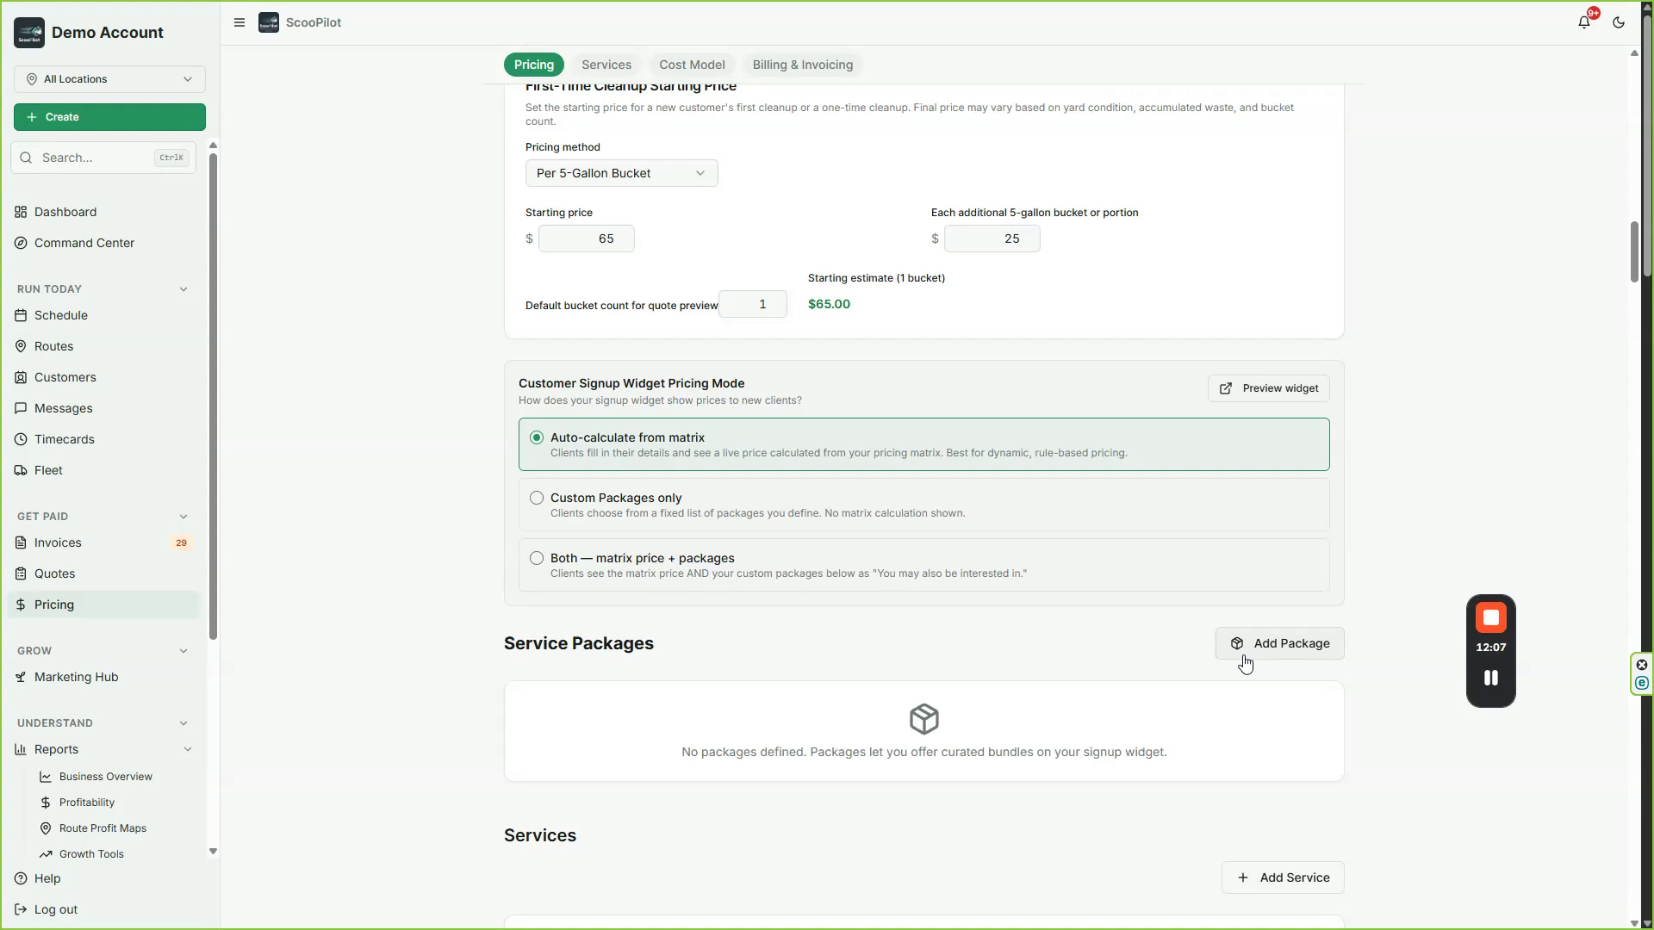
click(1244, 661)
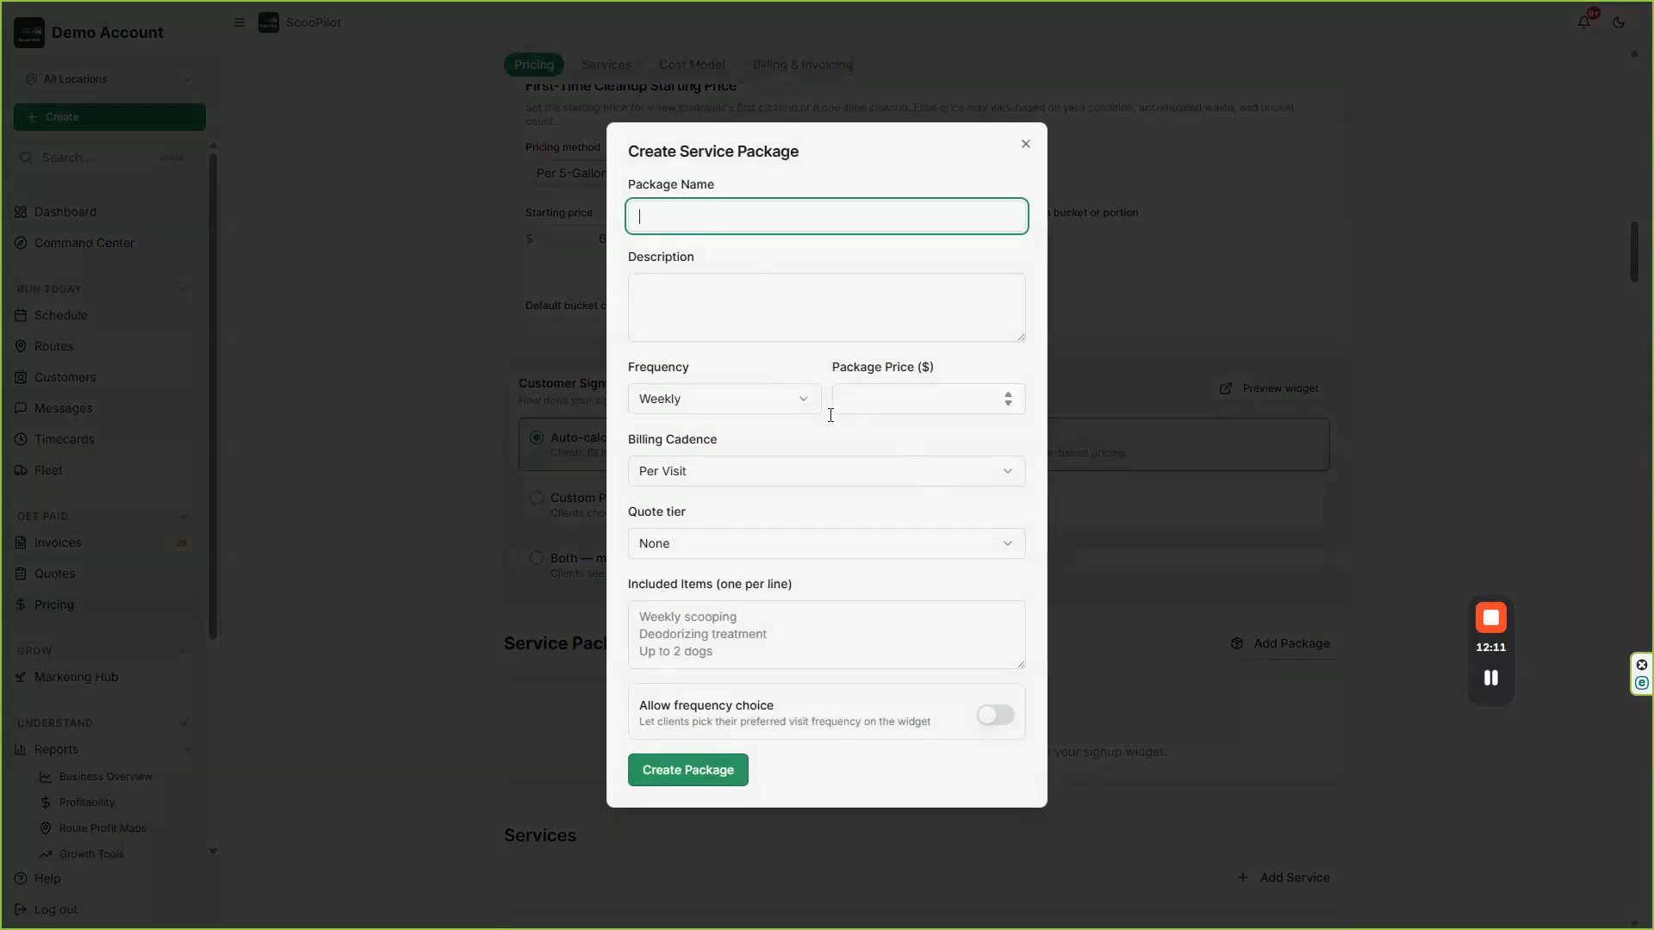
click(788, 418)
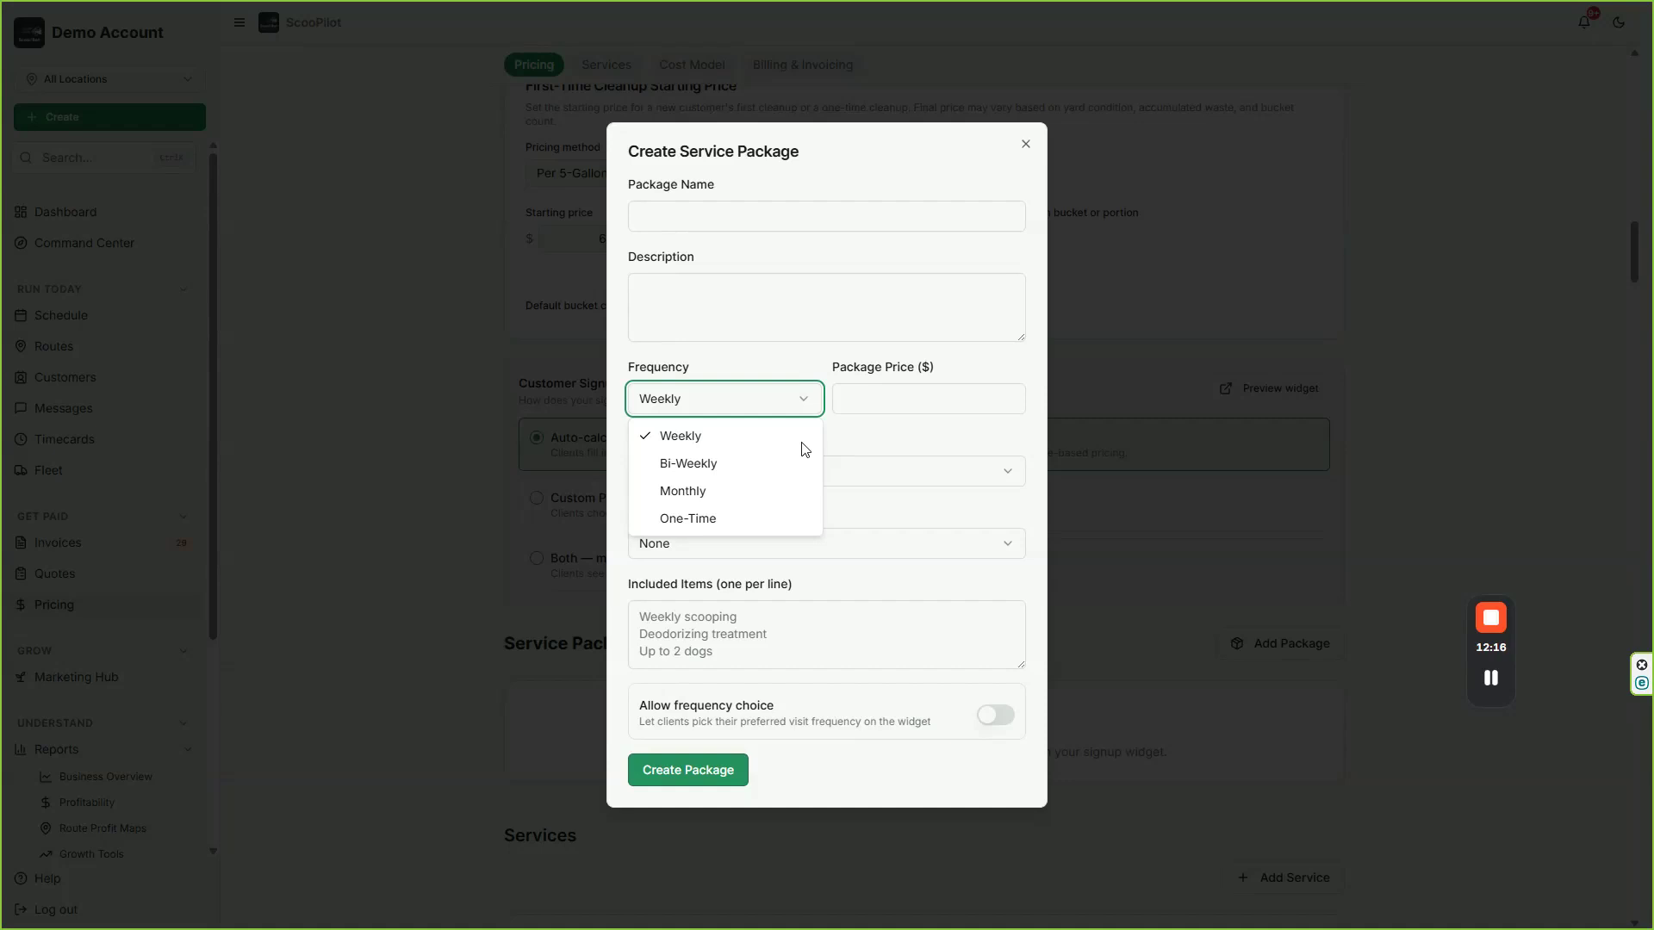
click(732, 517)
click(767, 472)
click(852, 405)
click(880, 401)
text(990)
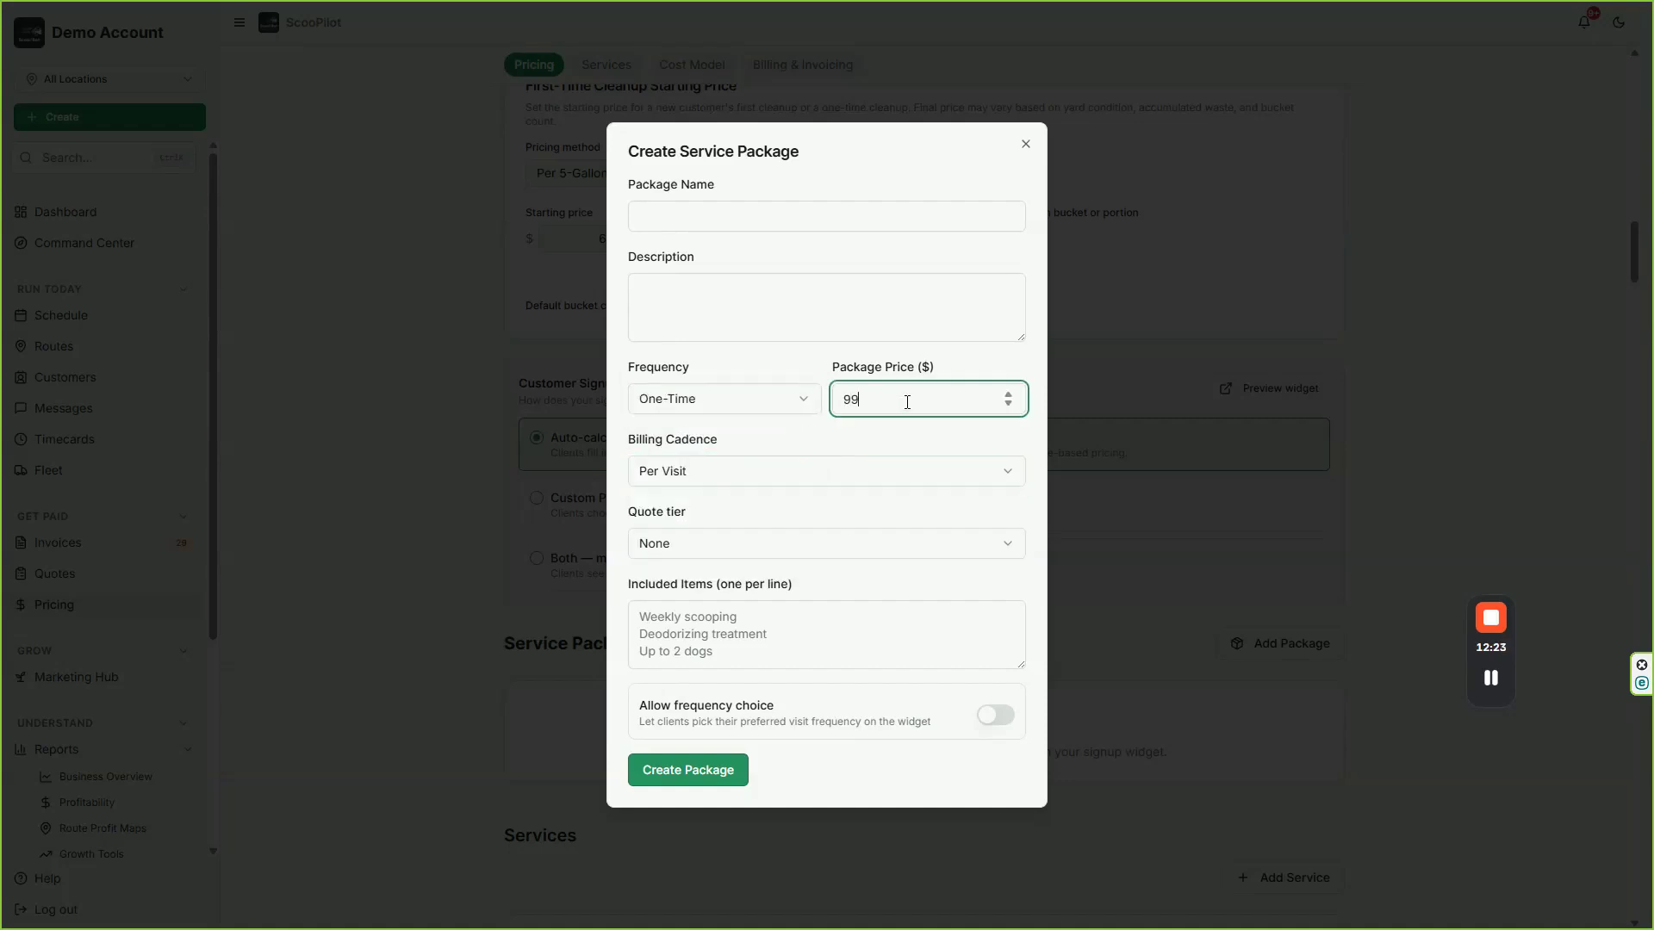
text(00)
key(BackSpace)
key(BackSpace)
text(.00)
Step: Name the package "Poo Pass (Annual)" and create it
click(709, 219)
text(Poo Pass (Annual))
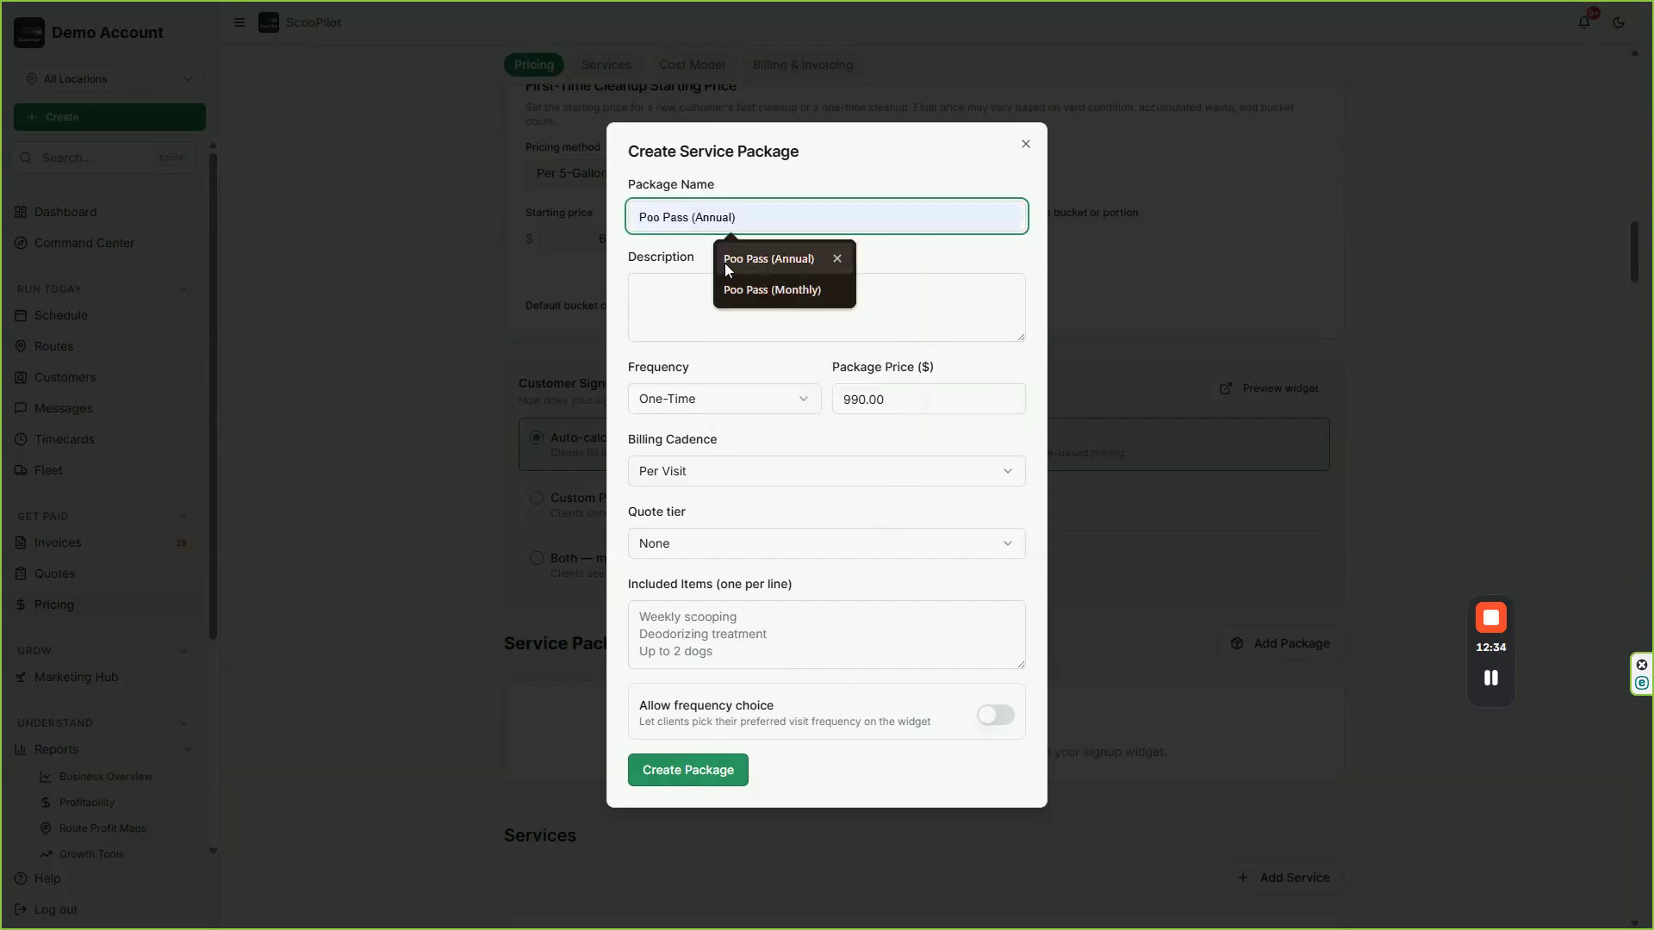
click(726, 264)
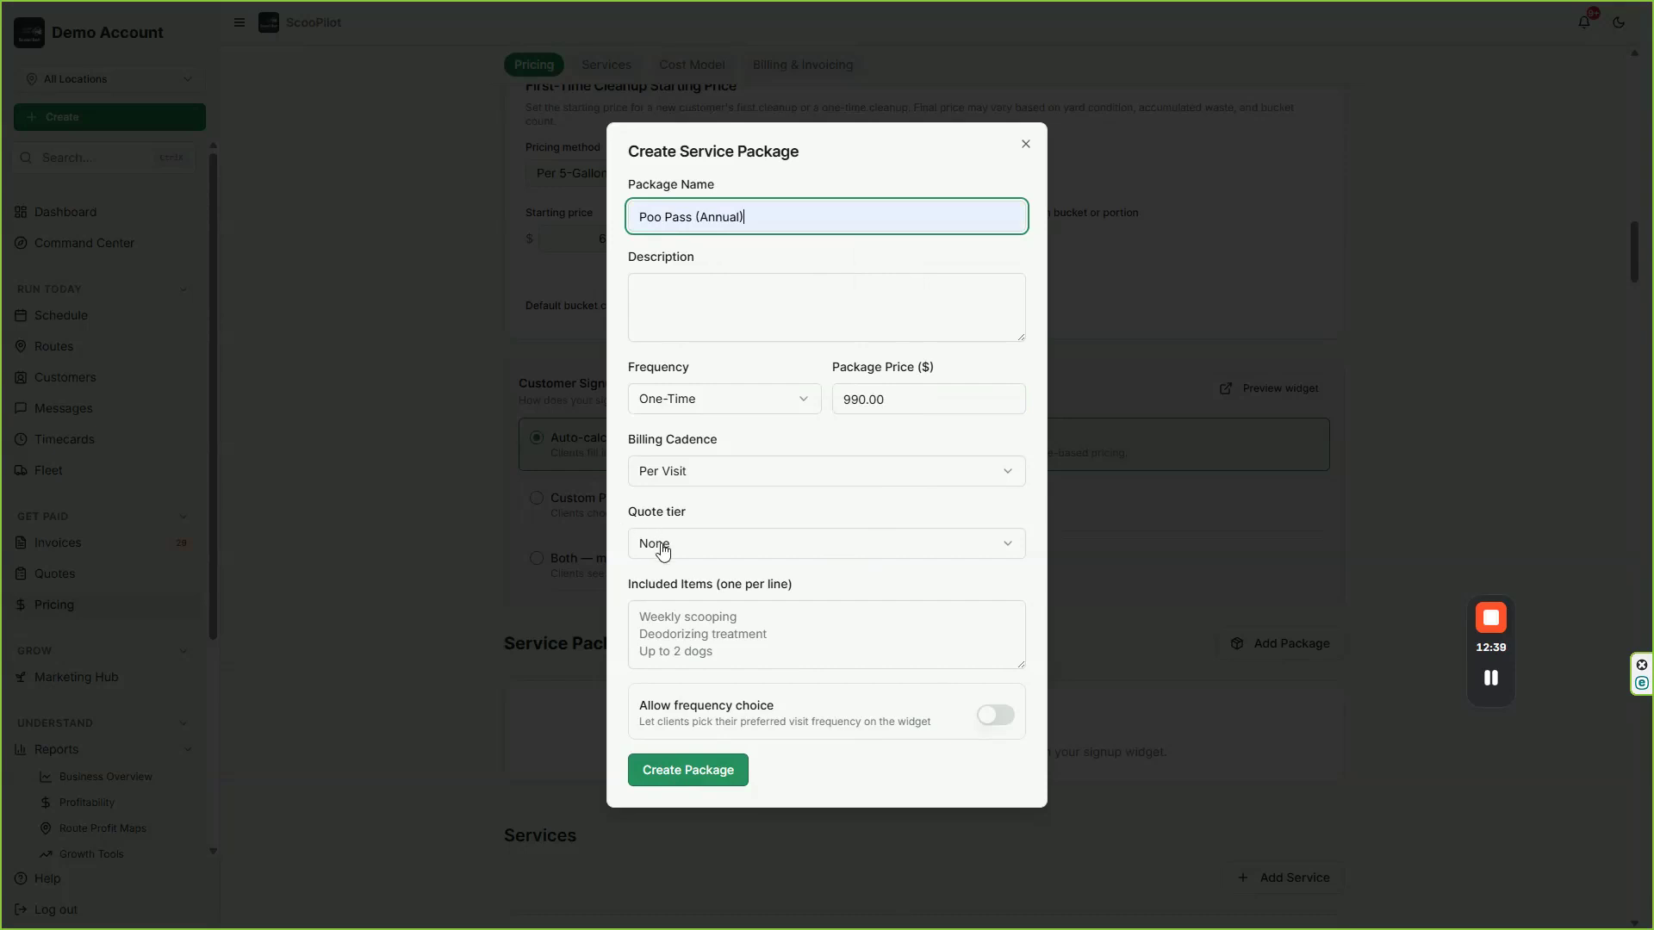
click(668, 769)
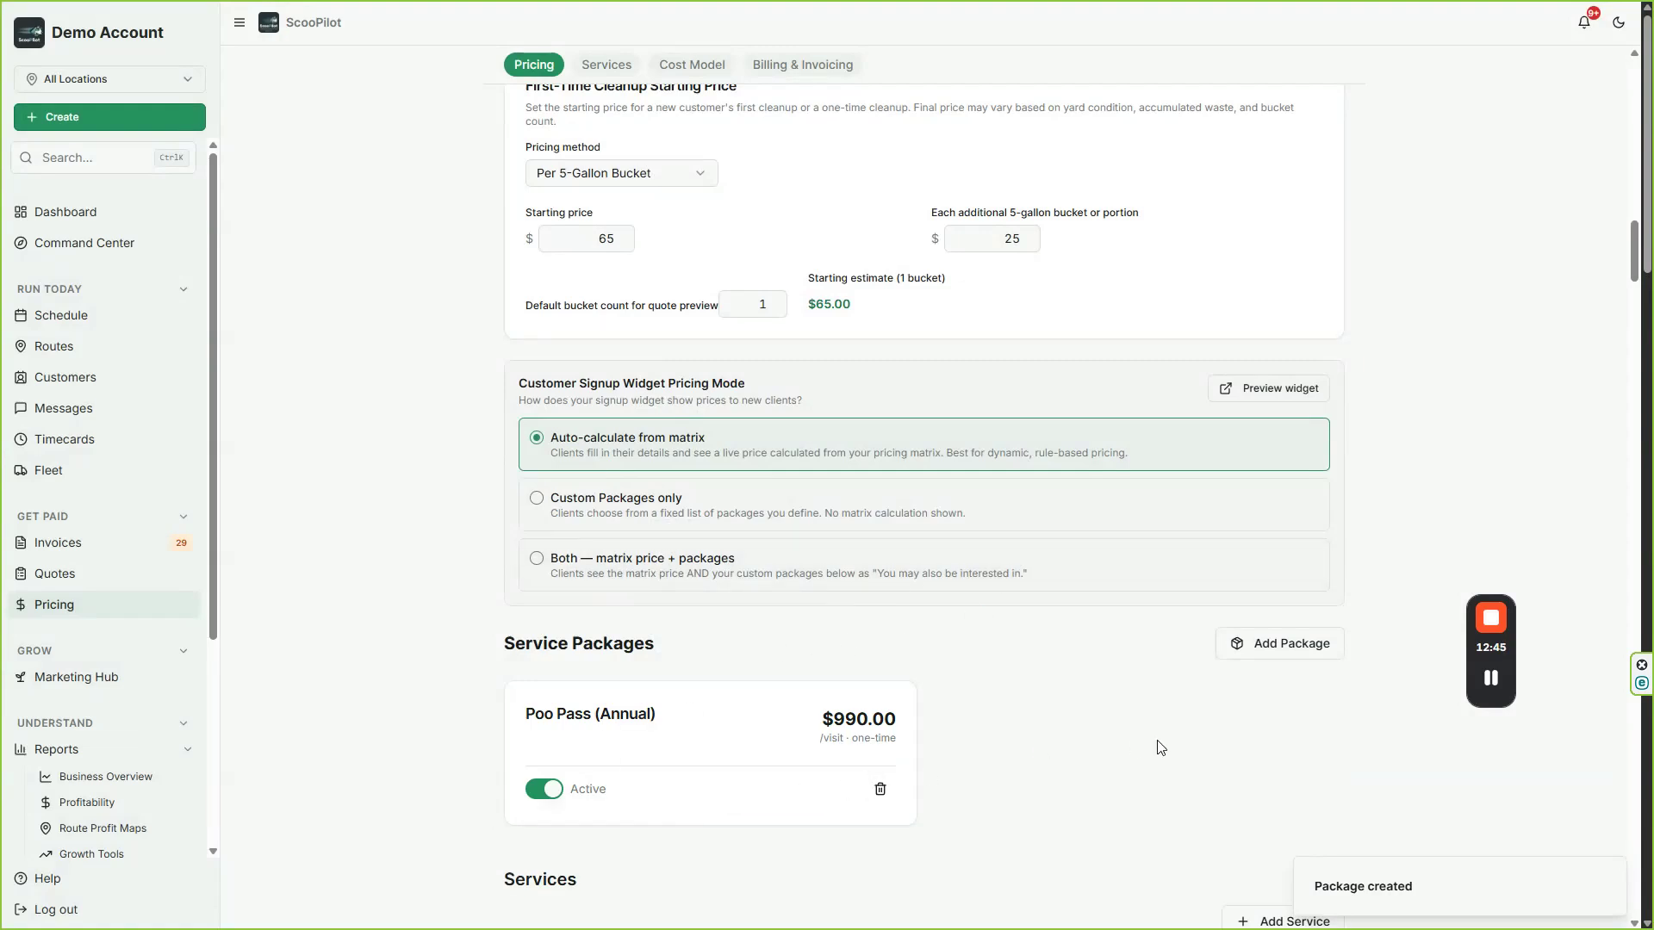
Step: Review the service packages, lot size tiers, recurring add-ons, one-time services and per-visit add-ons on the pricing page
scroll(1159, 742, down, 3)
scroll(1157, 739, up, 3)
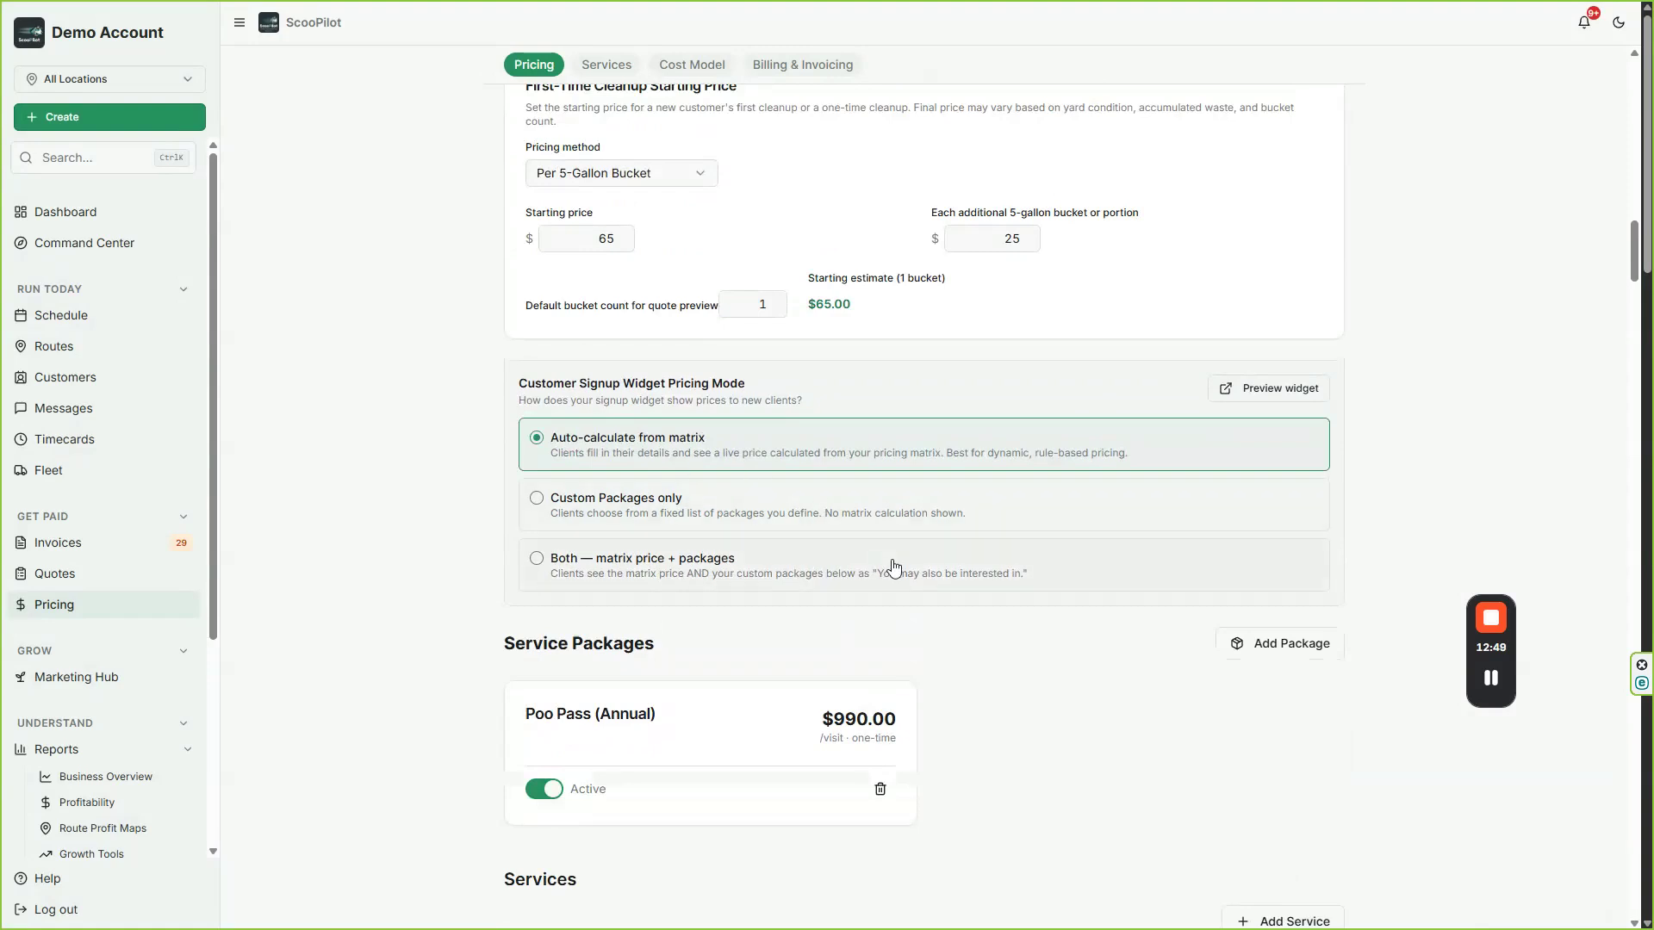
scroll(896, 573, down, 6)
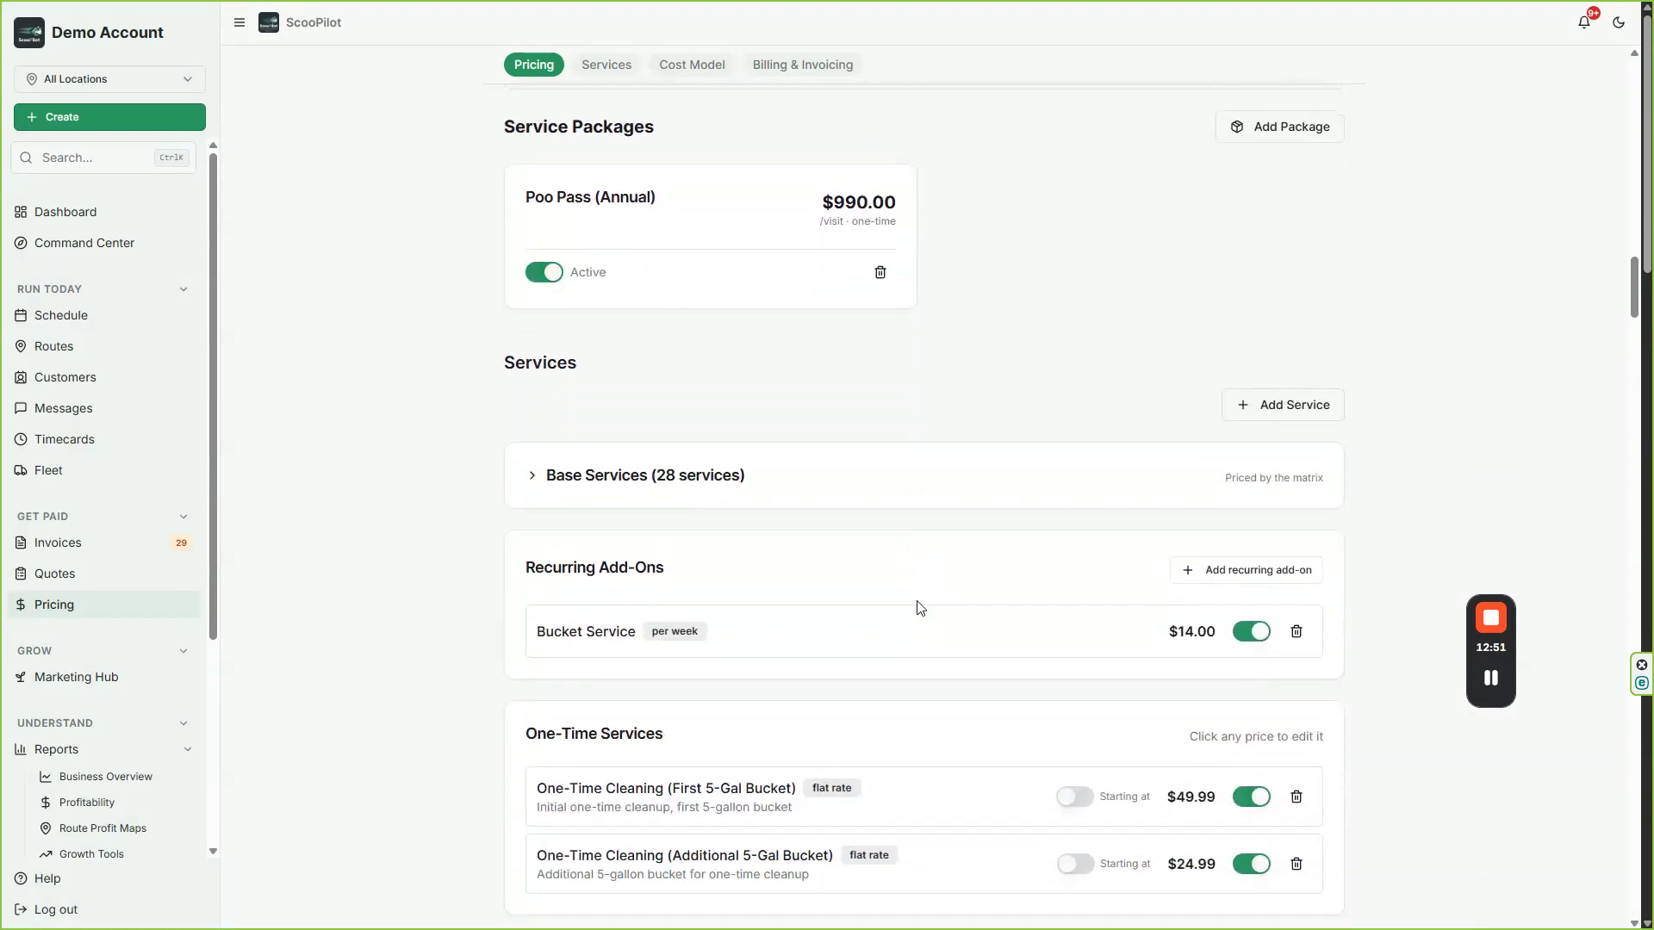
scroll(737, 511, down, 1)
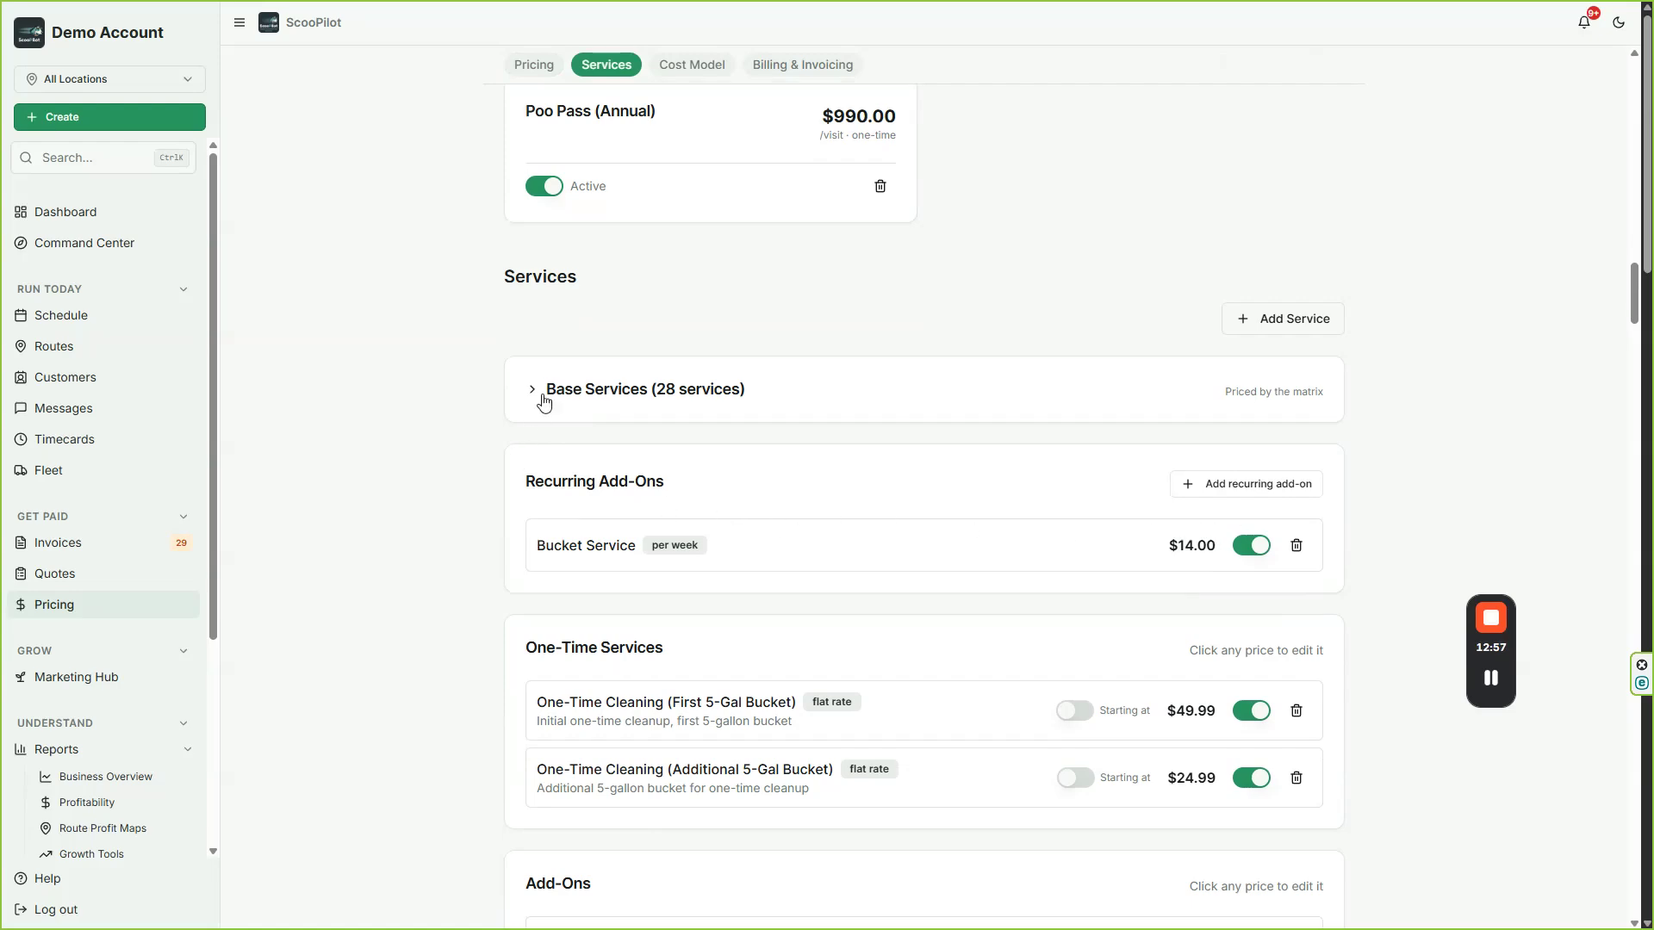
scroll(591, 339, up, 20)
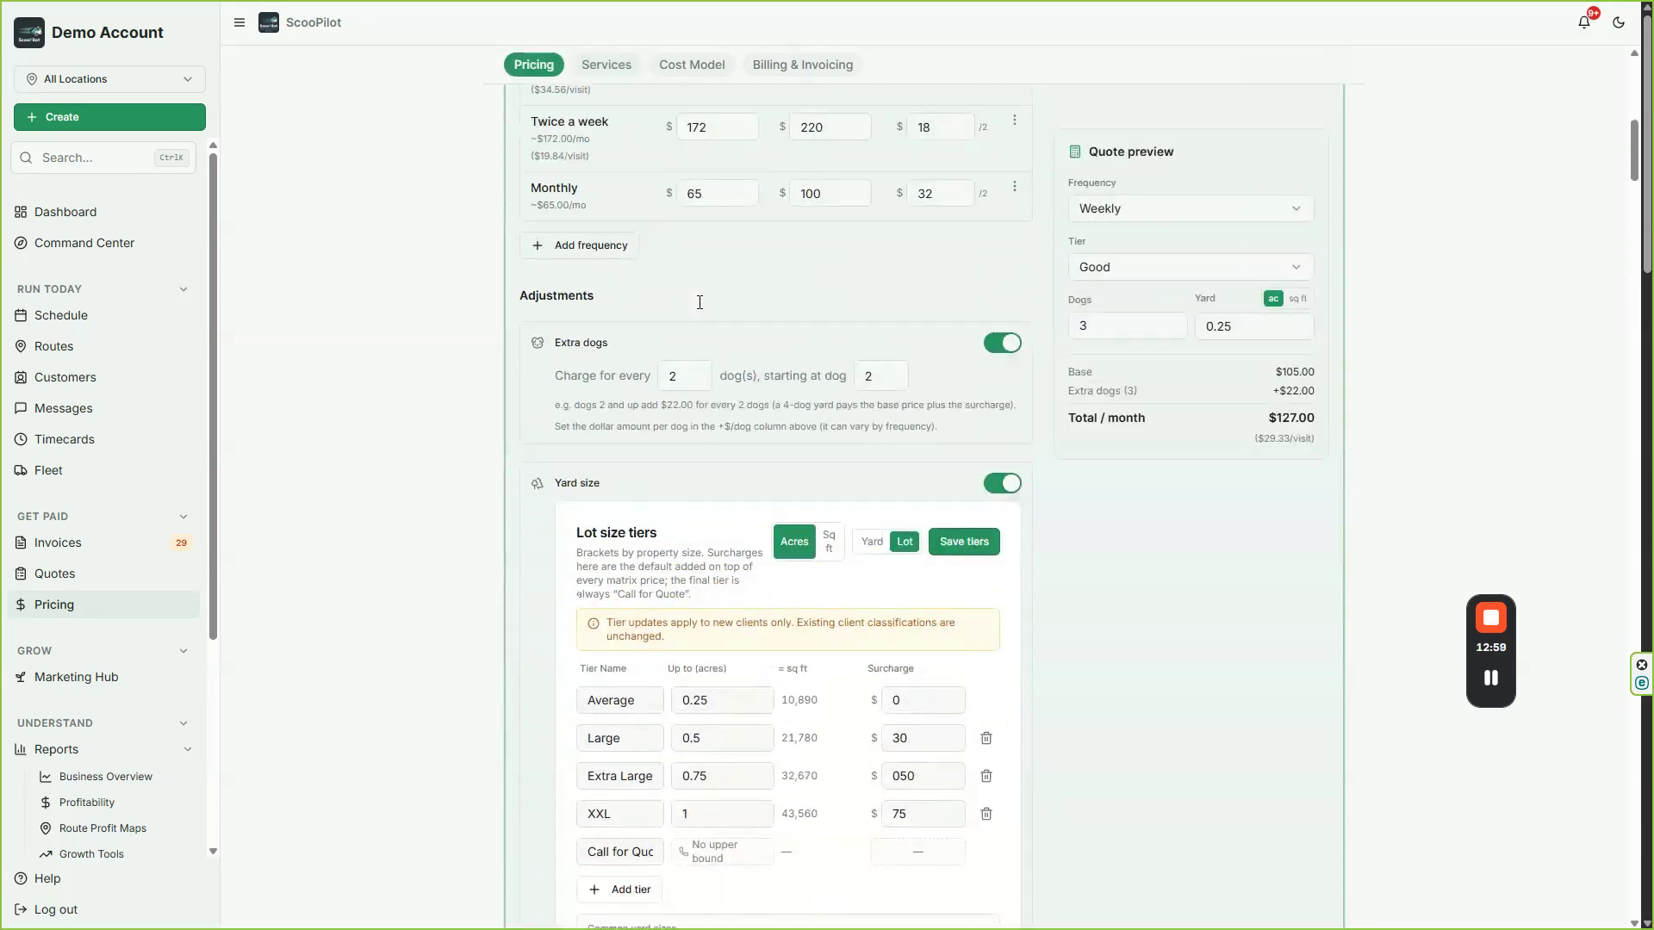
scroll(1123, 469, down, 6)
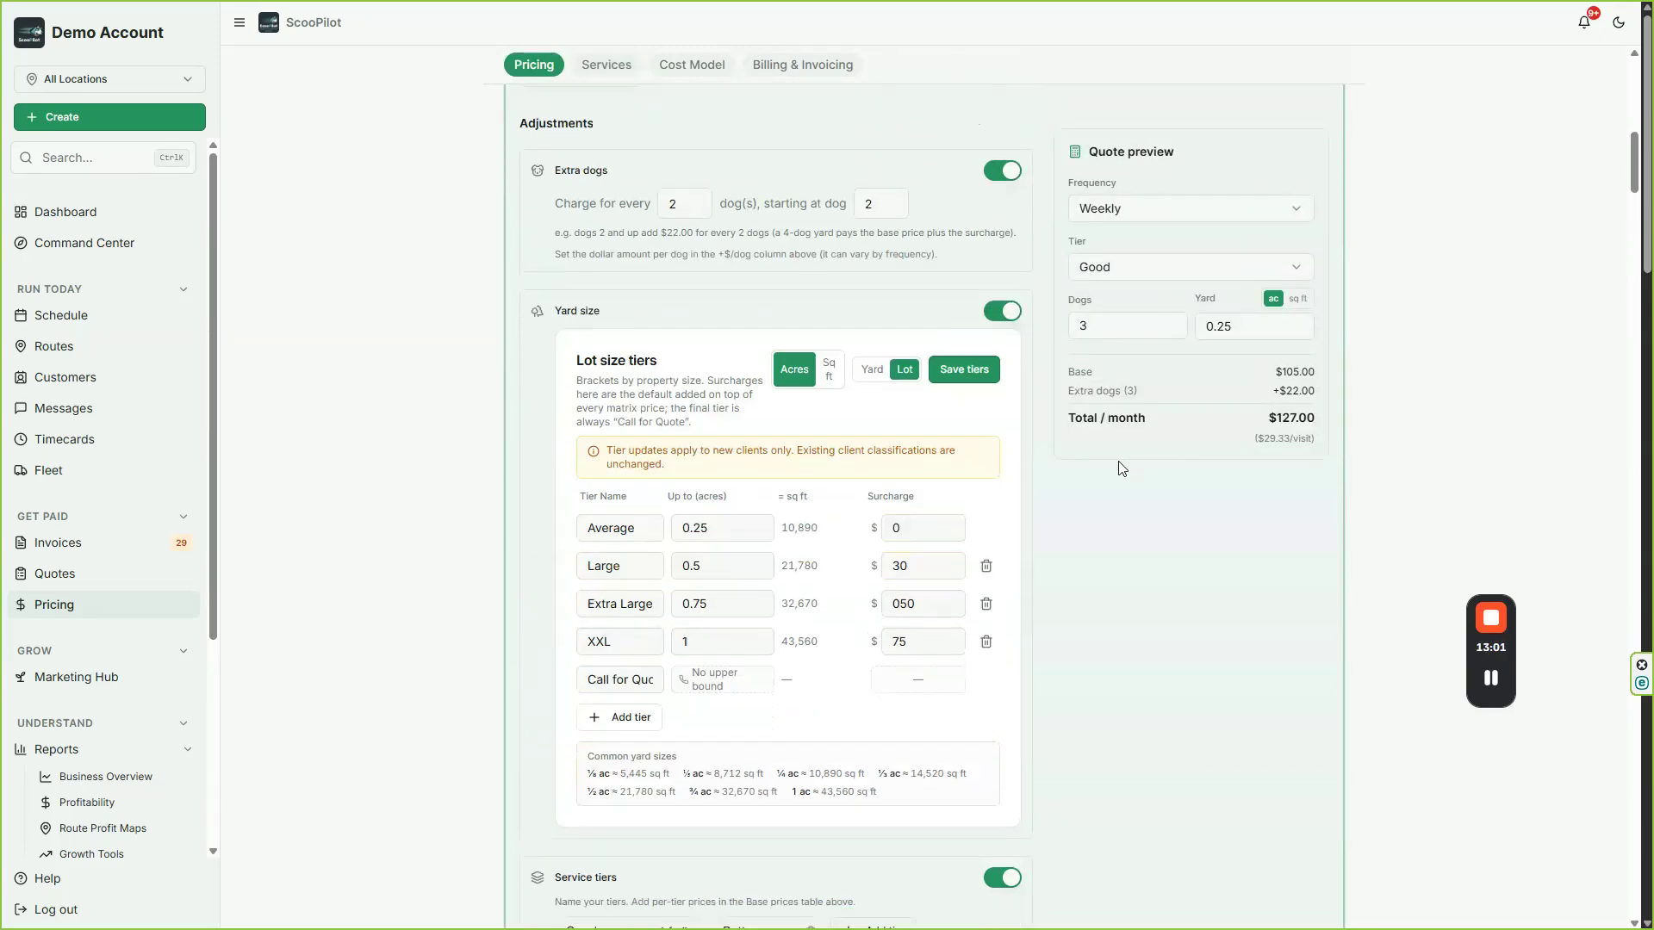
scroll(1122, 468, down, 20)
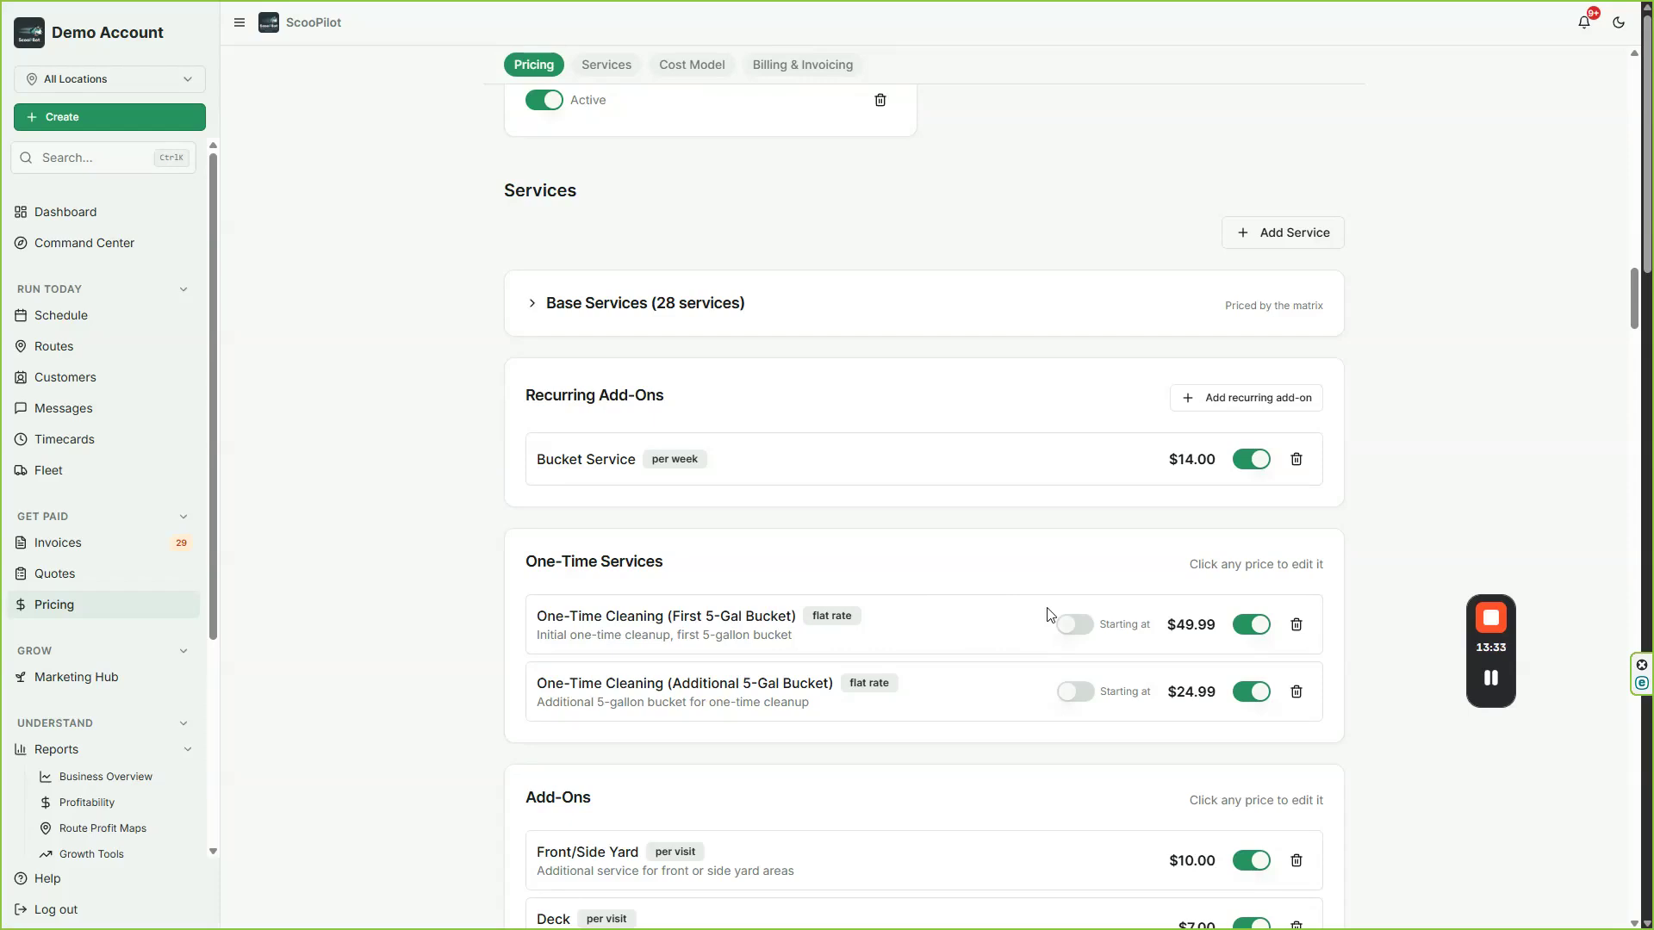
scroll(965, 740, down, 3)
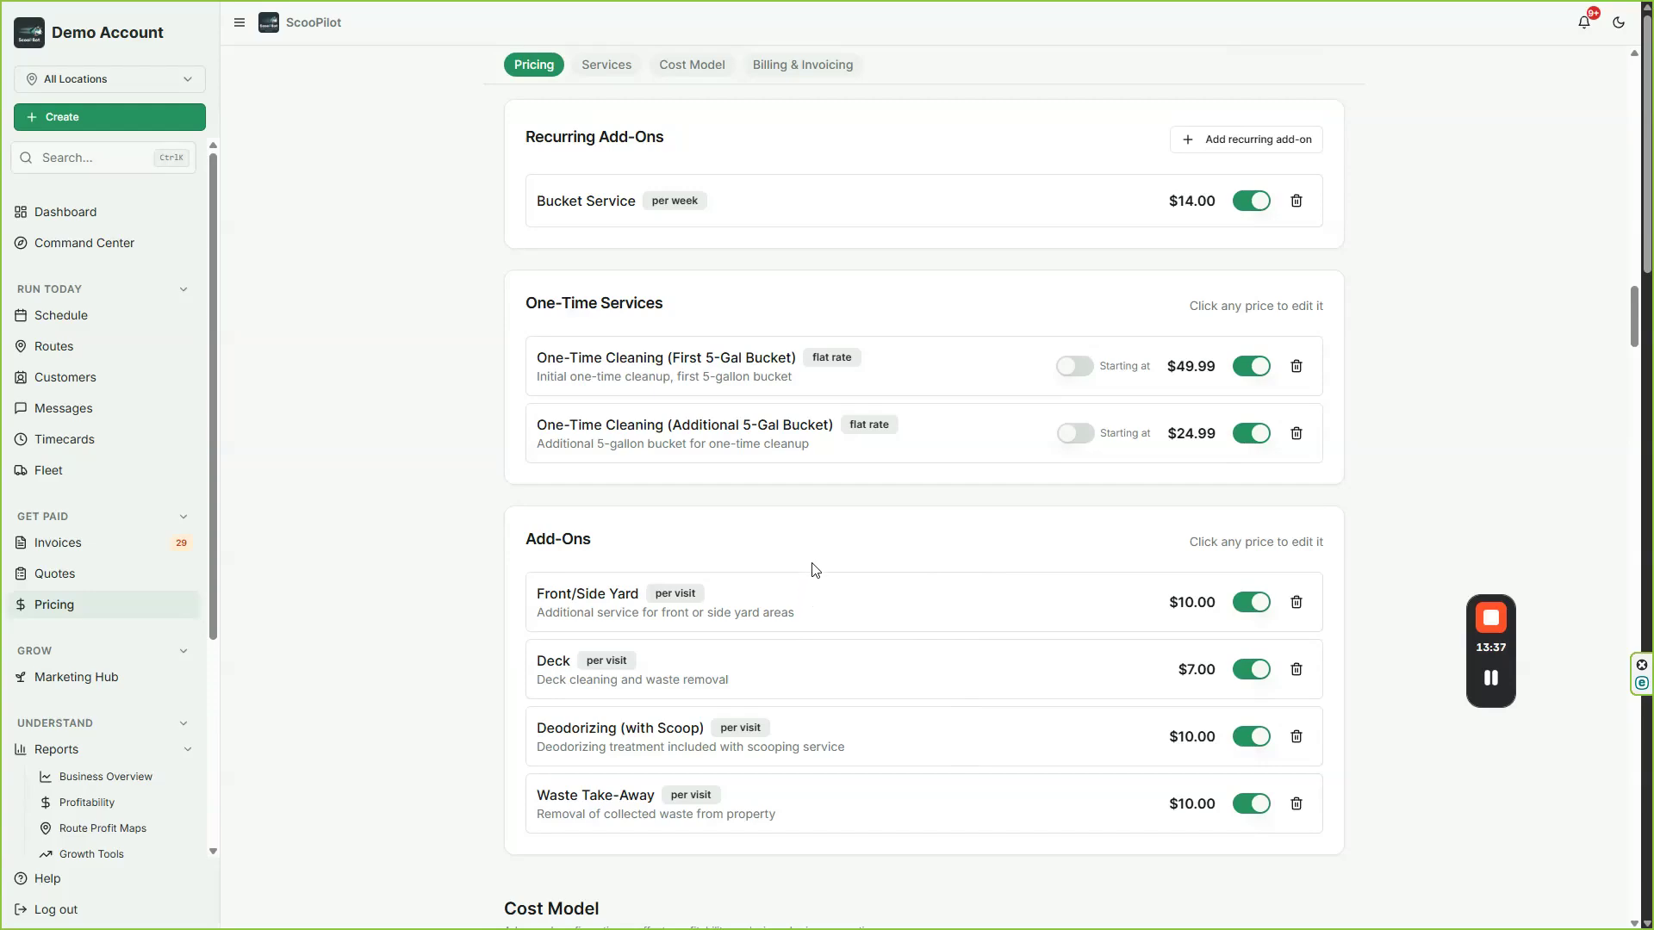
scroll(814, 576, down, 2)
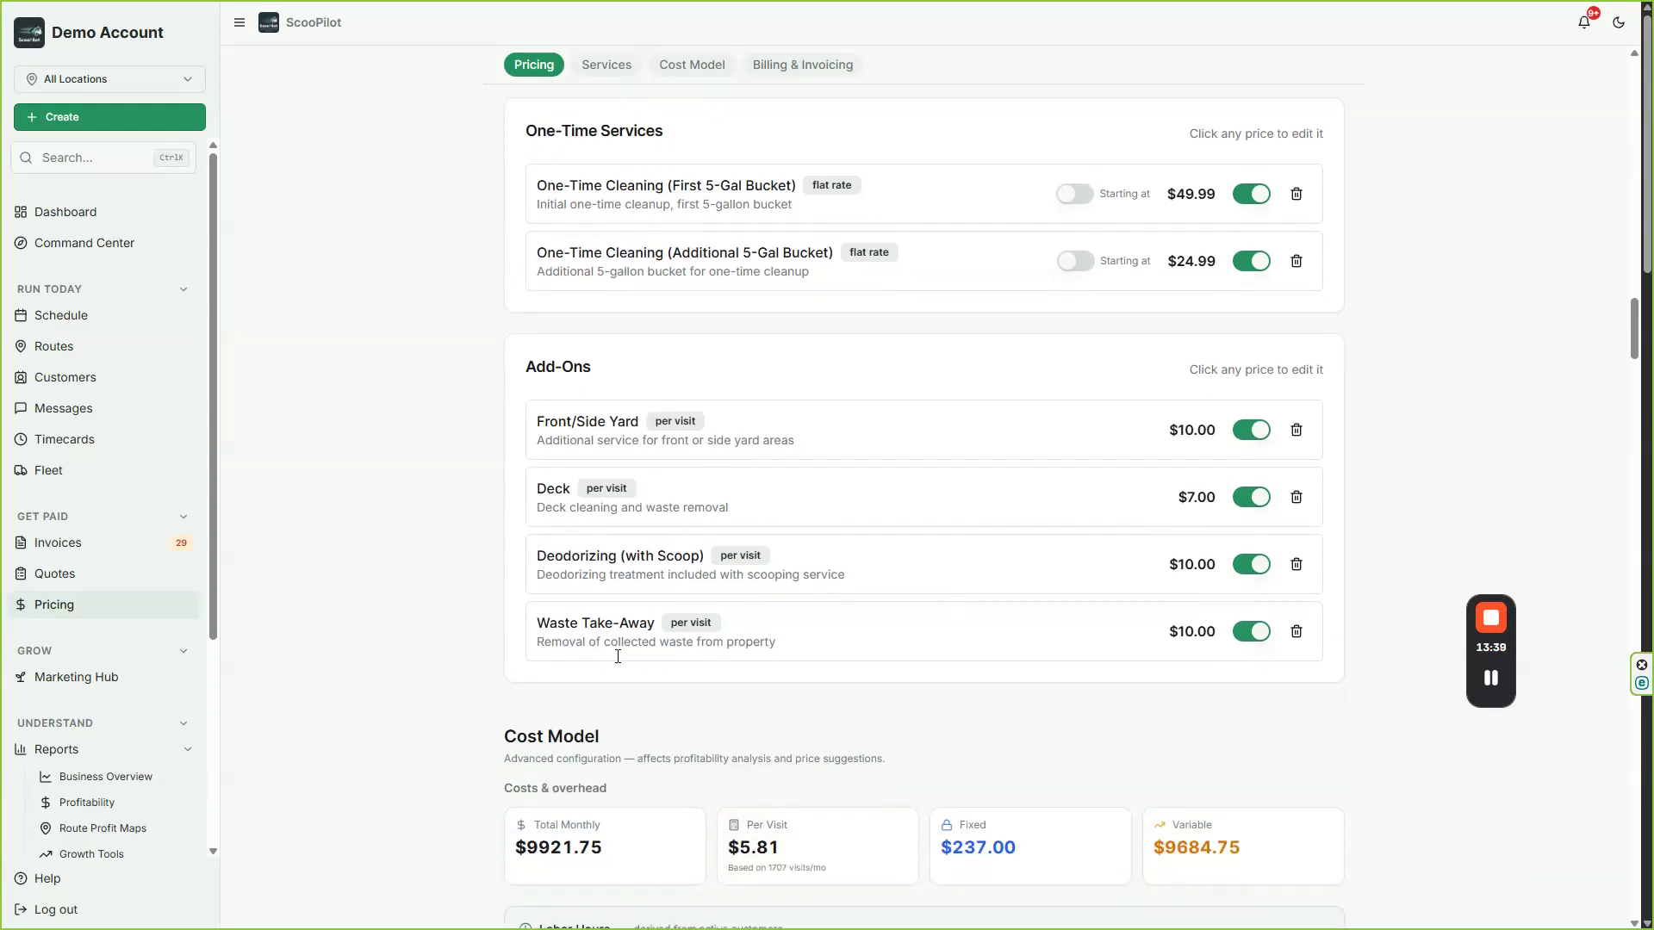
scroll(723, 484, up, 3)
scroll(706, 514, up, 9)
scroll(707, 517, down, 5)
scroll(708, 516, up, 1)
Step: Examine the category and billing unit options for a new service, and close the form without adding one
click(1299, 490)
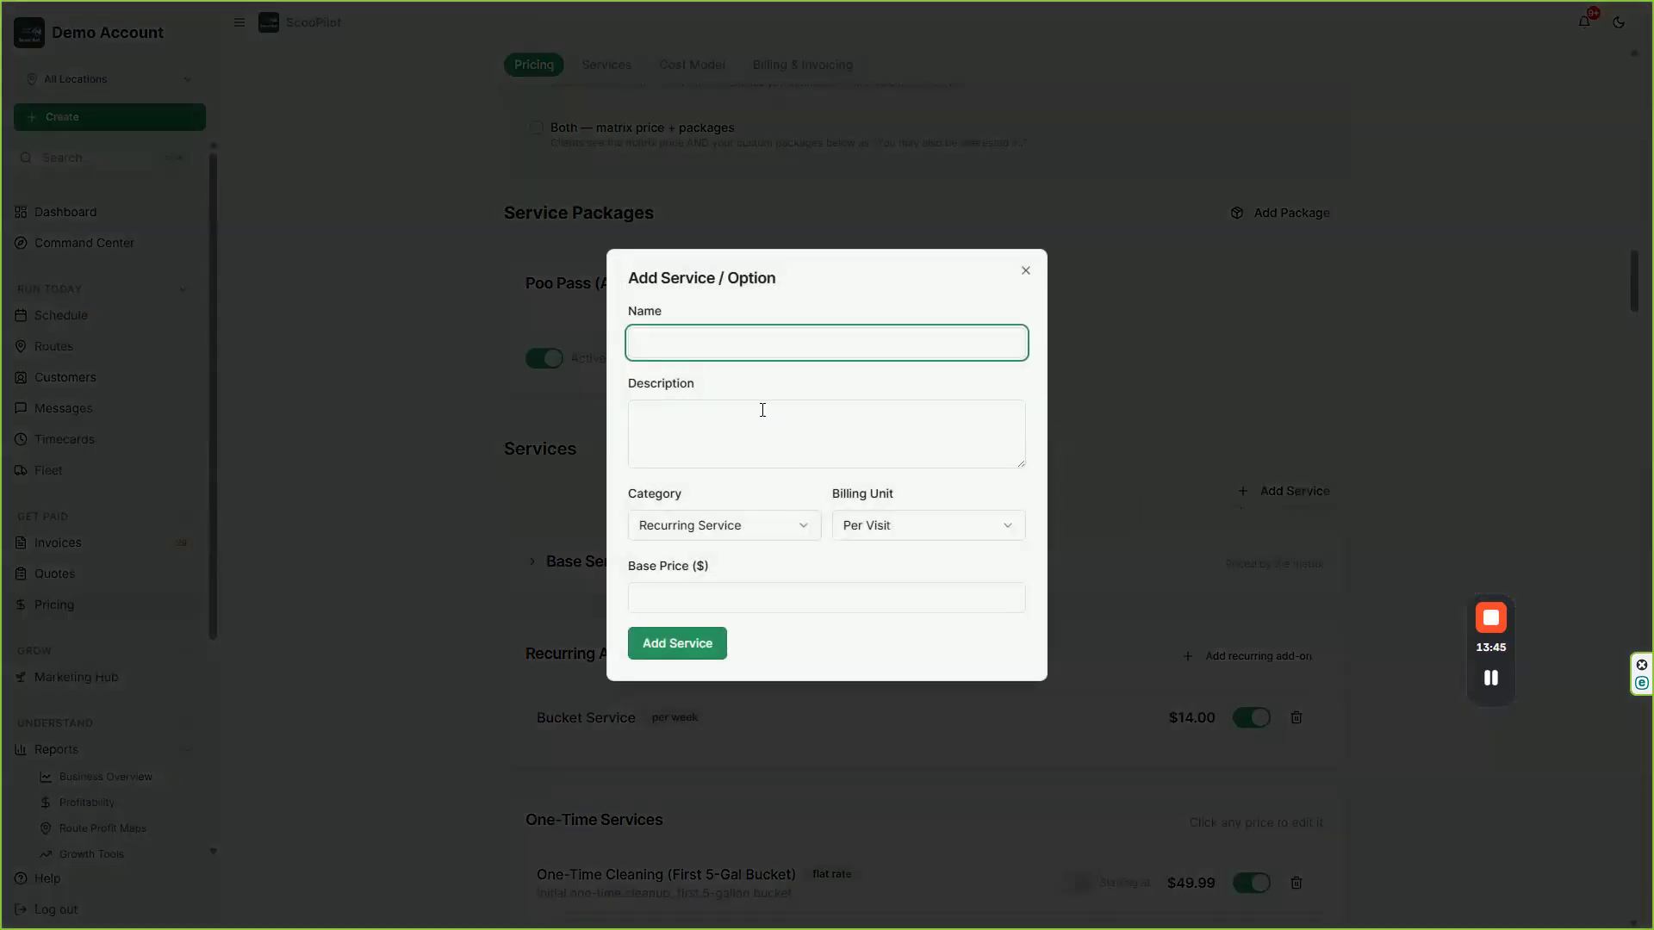
click(721, 528)
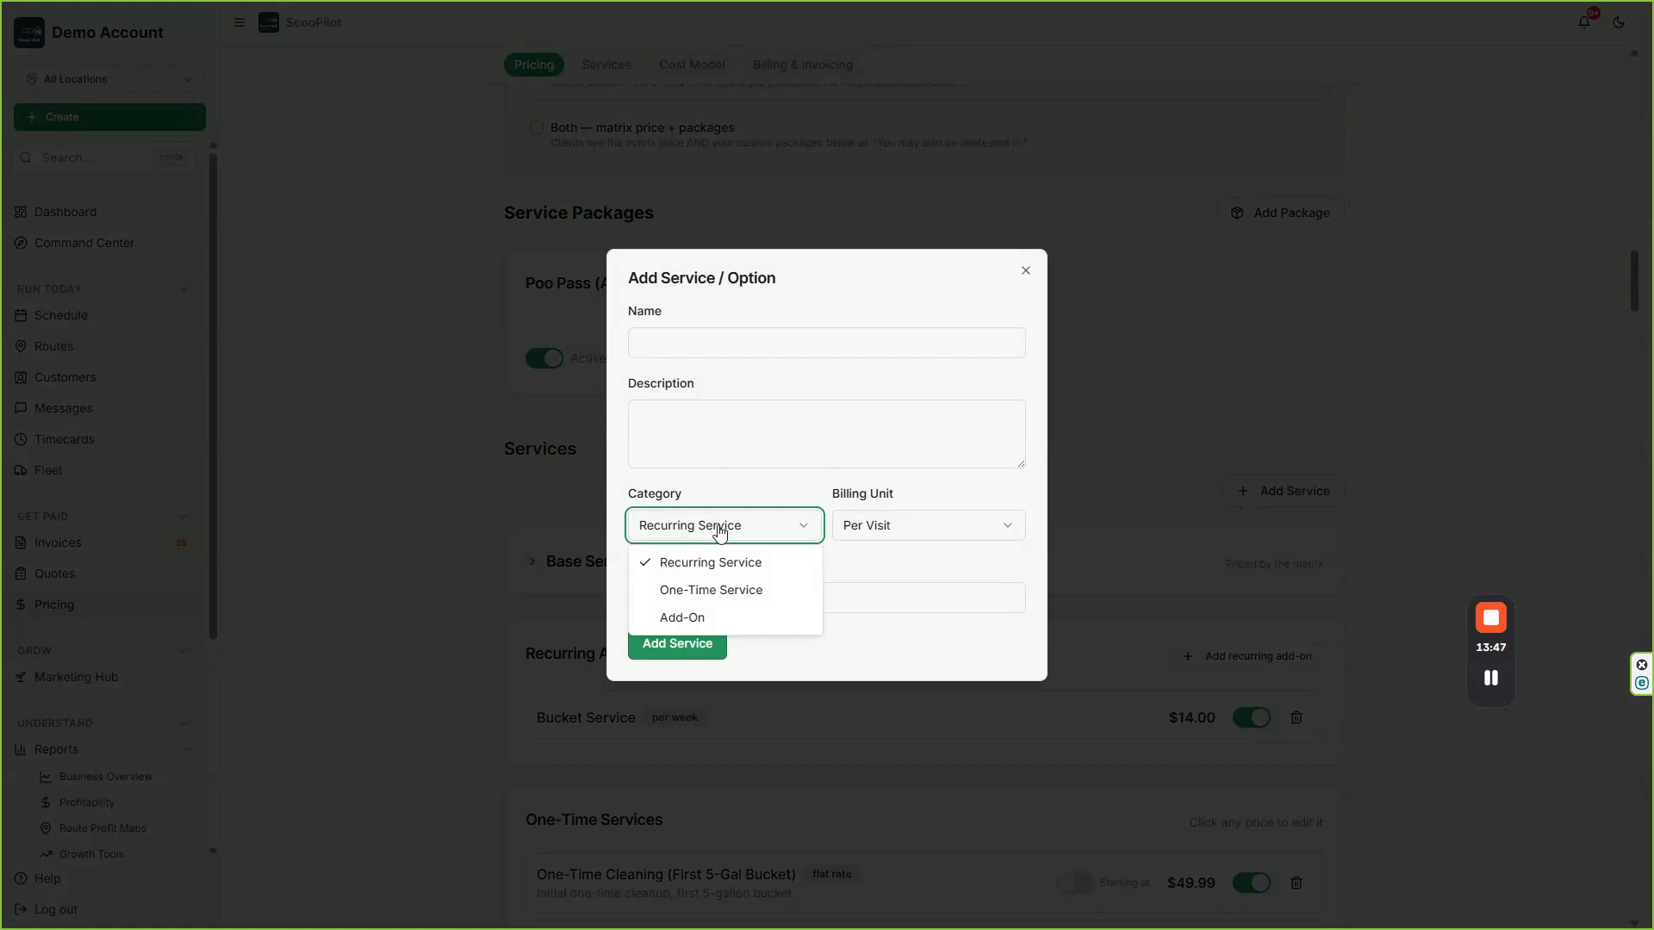
click(854, 535)
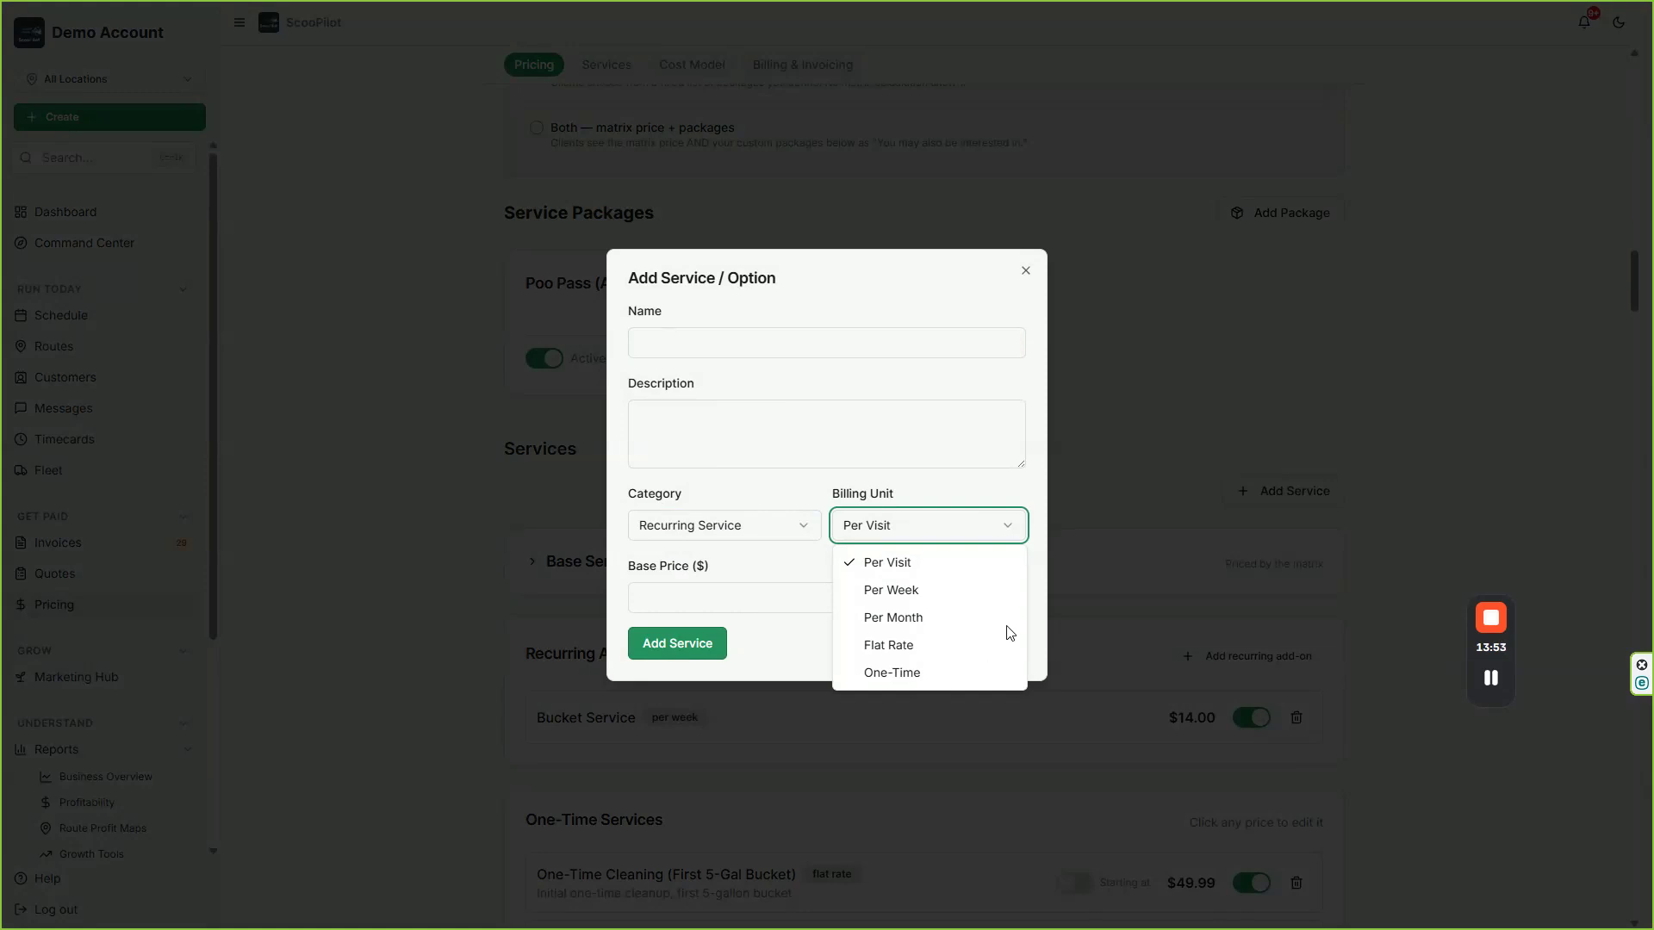
click(1048, 601)
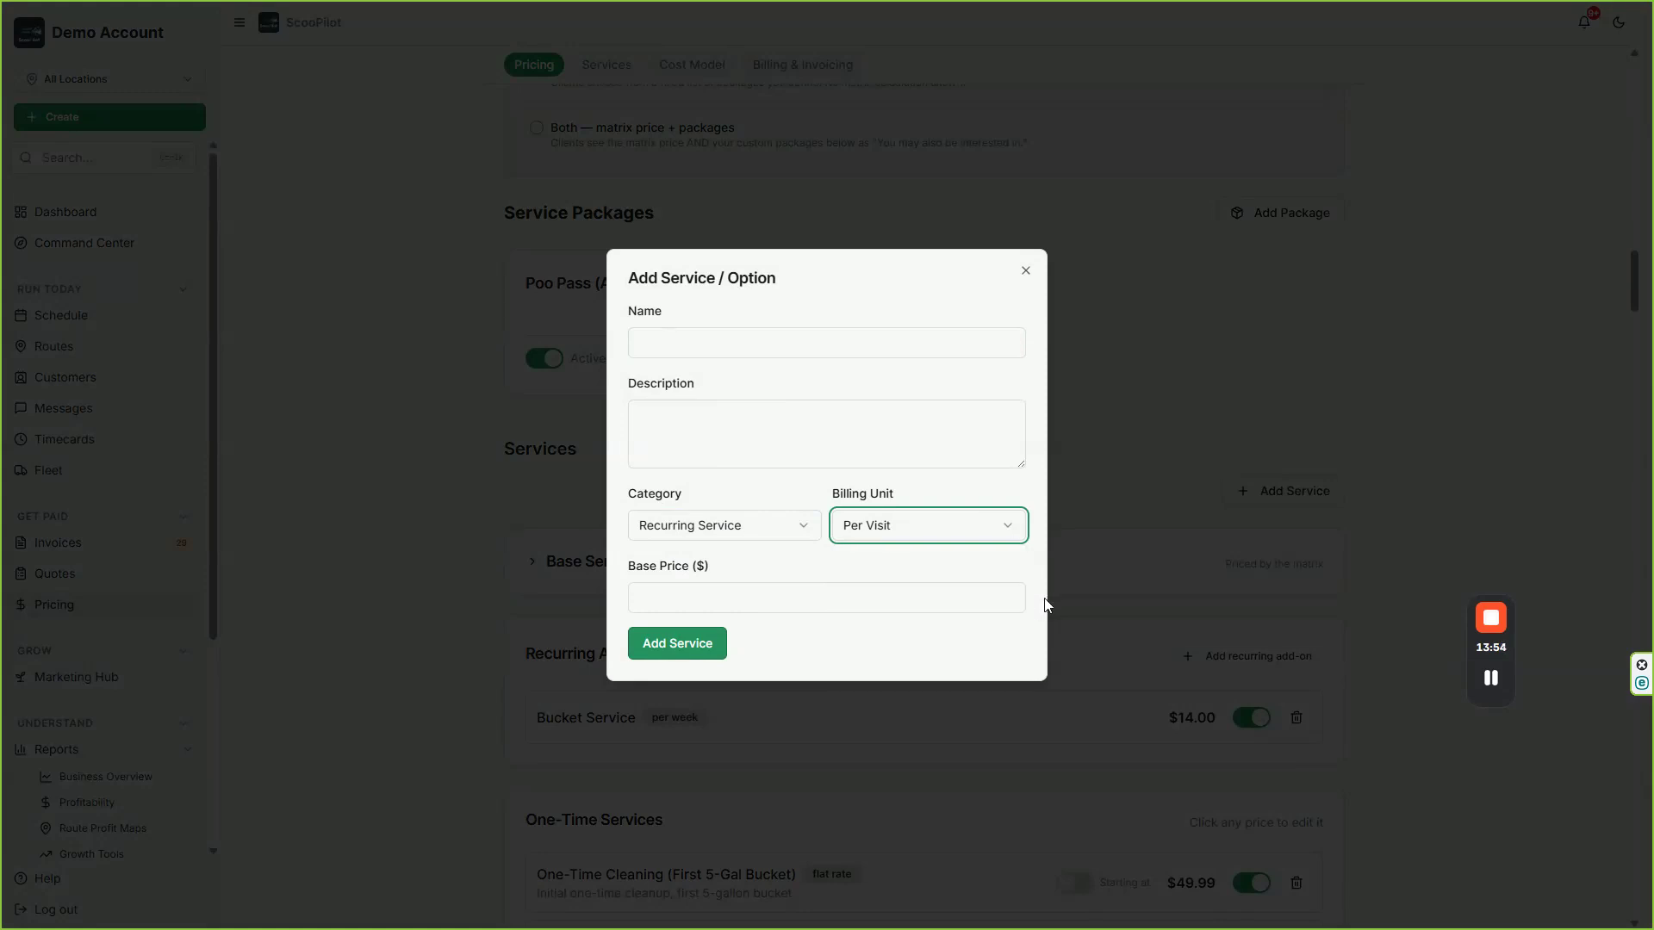
click(1025, 270)
Step: Review the Cost Model's labor hours and the monthly overhead ledger from Office + Admin down to Tools + Field Supplies
scroll(926, 485, down, 2)
scroll(926, 485, down, 10)
drag(492, 307, 648, 327)
click(641, 326)
scroll(551, 410, down, 1)
scroll(751, 456, down, 3)
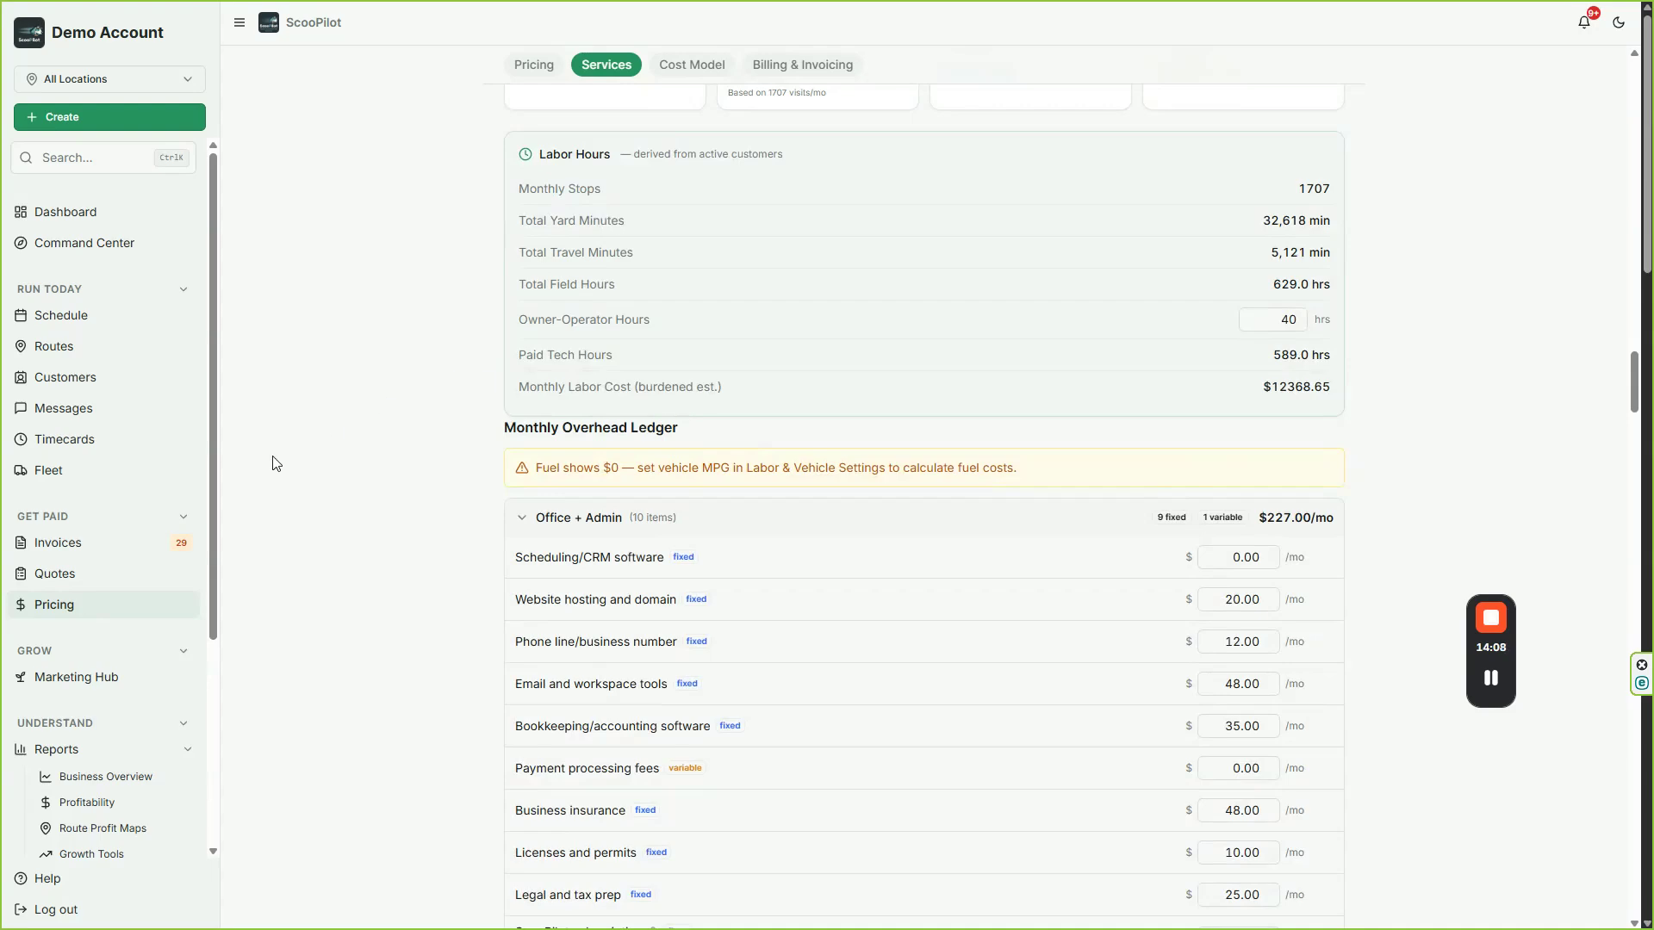
scroll(793, 565, down, 6)
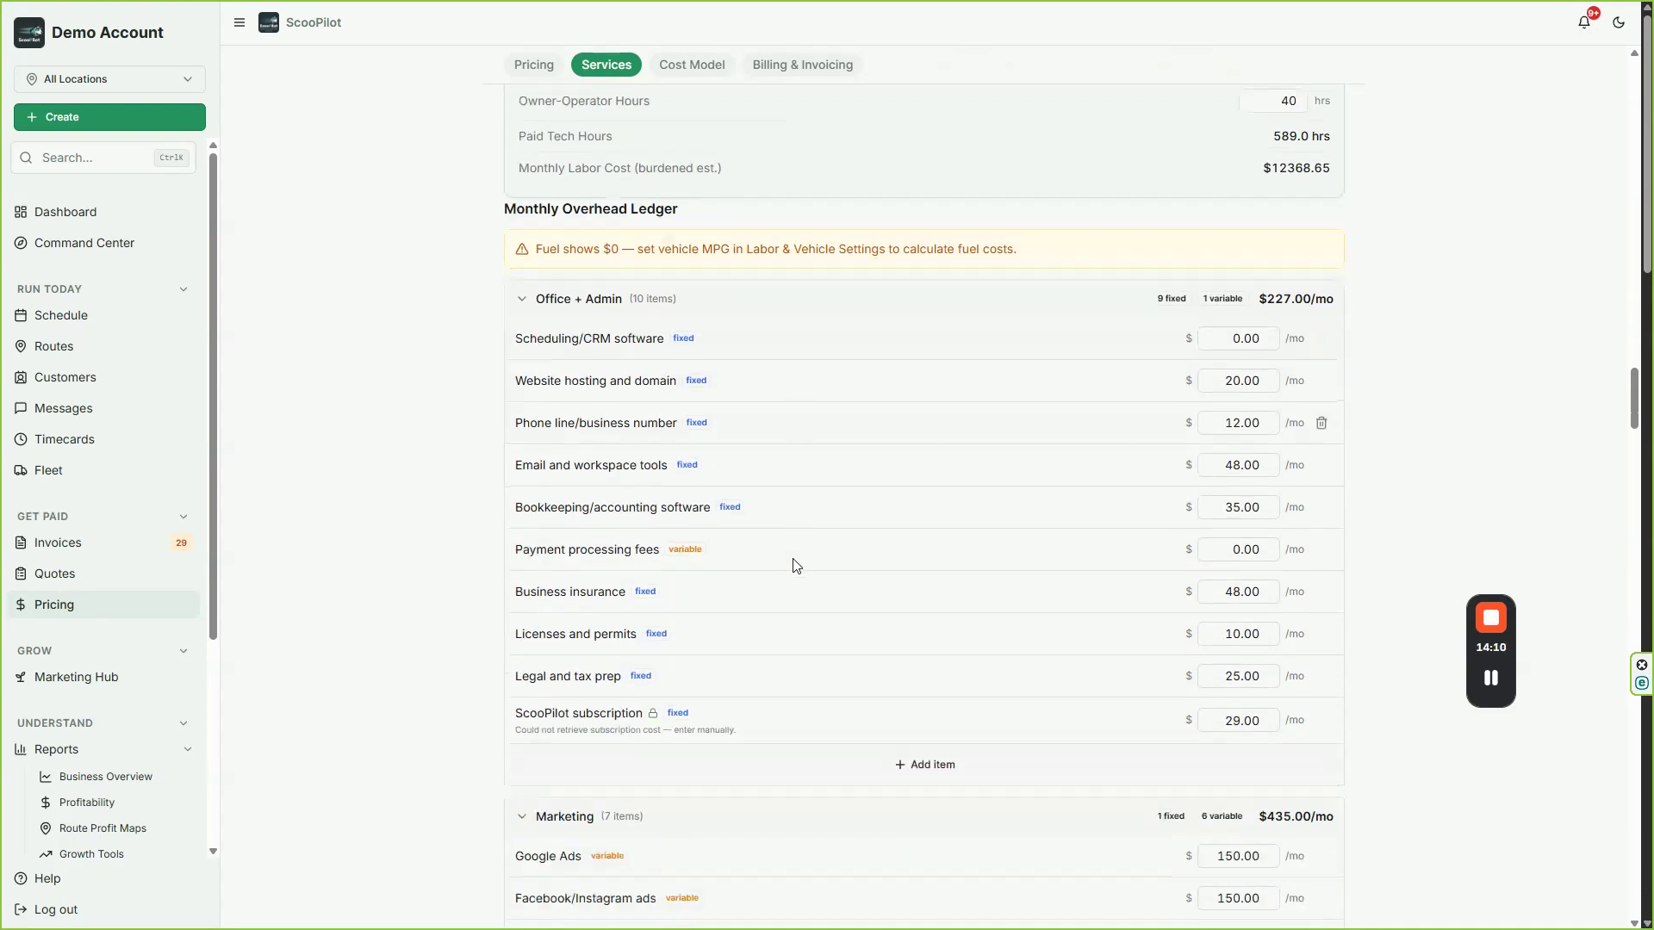
scroll(1074, 517, down, 5)
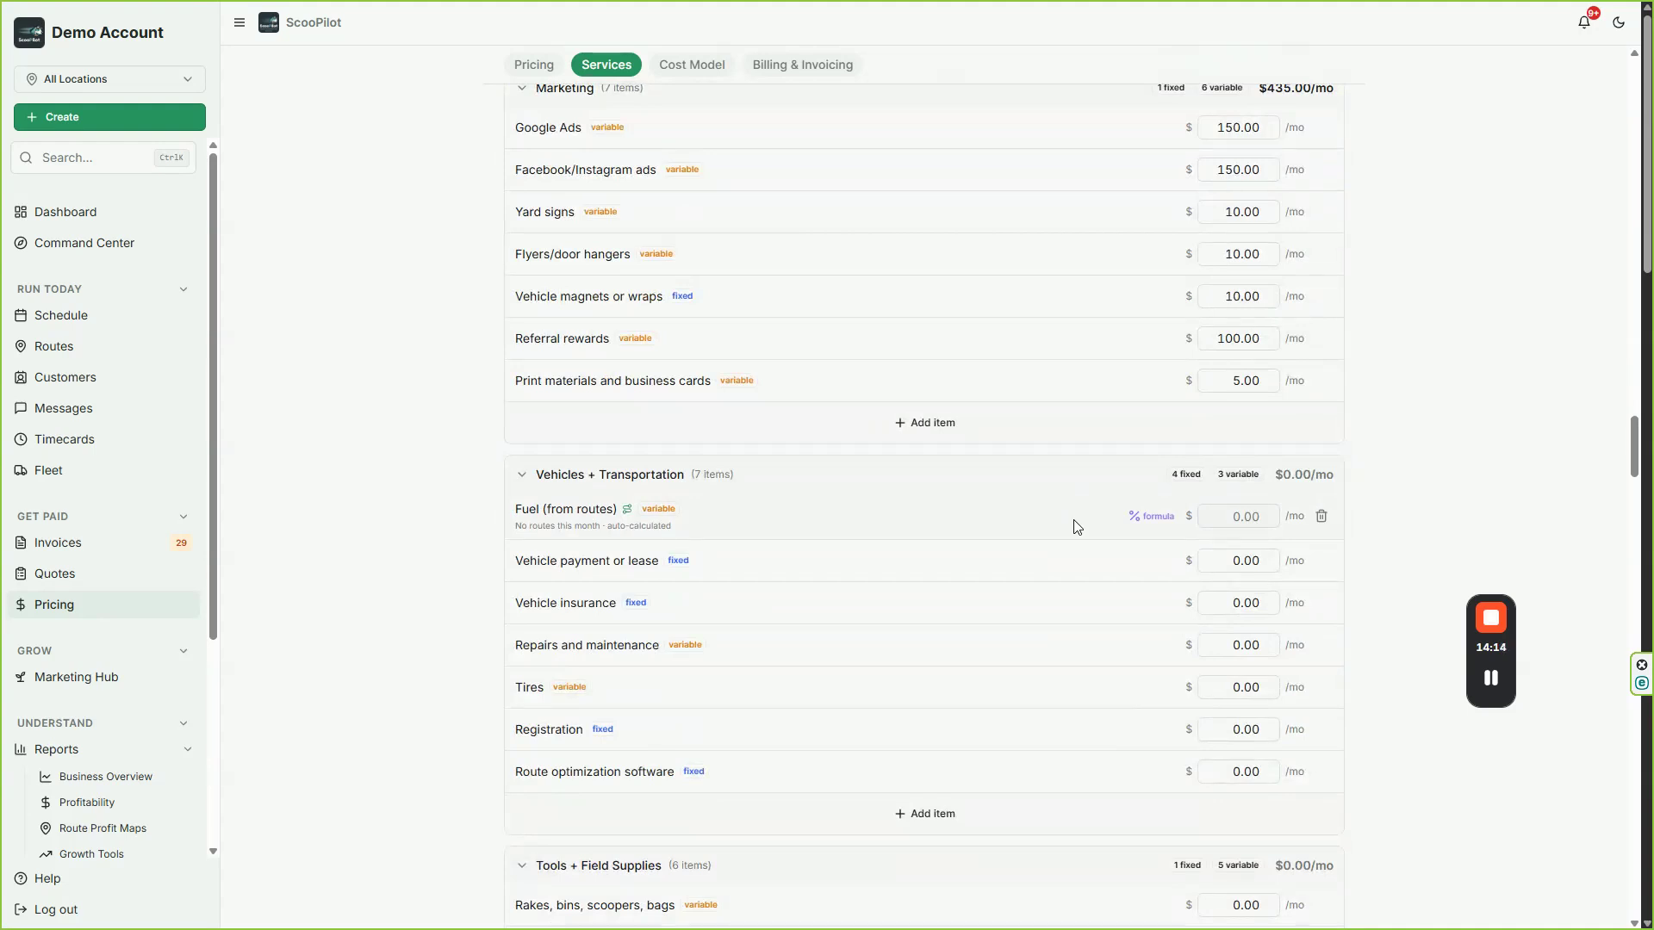
scroll(990, 672, down, 3)
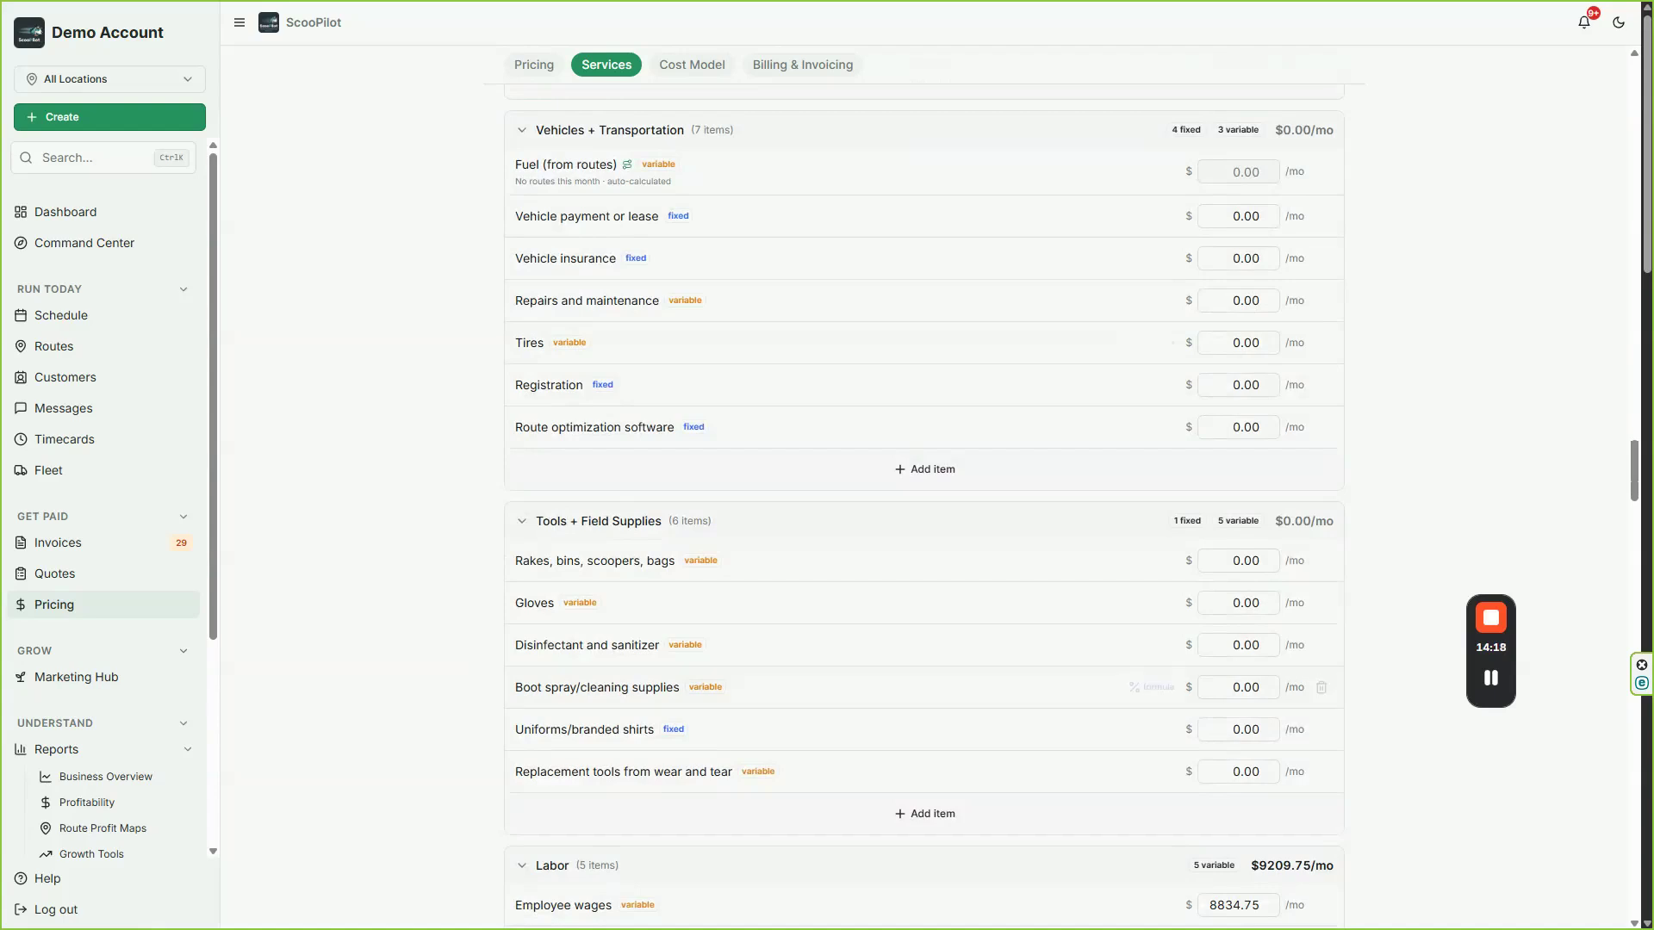